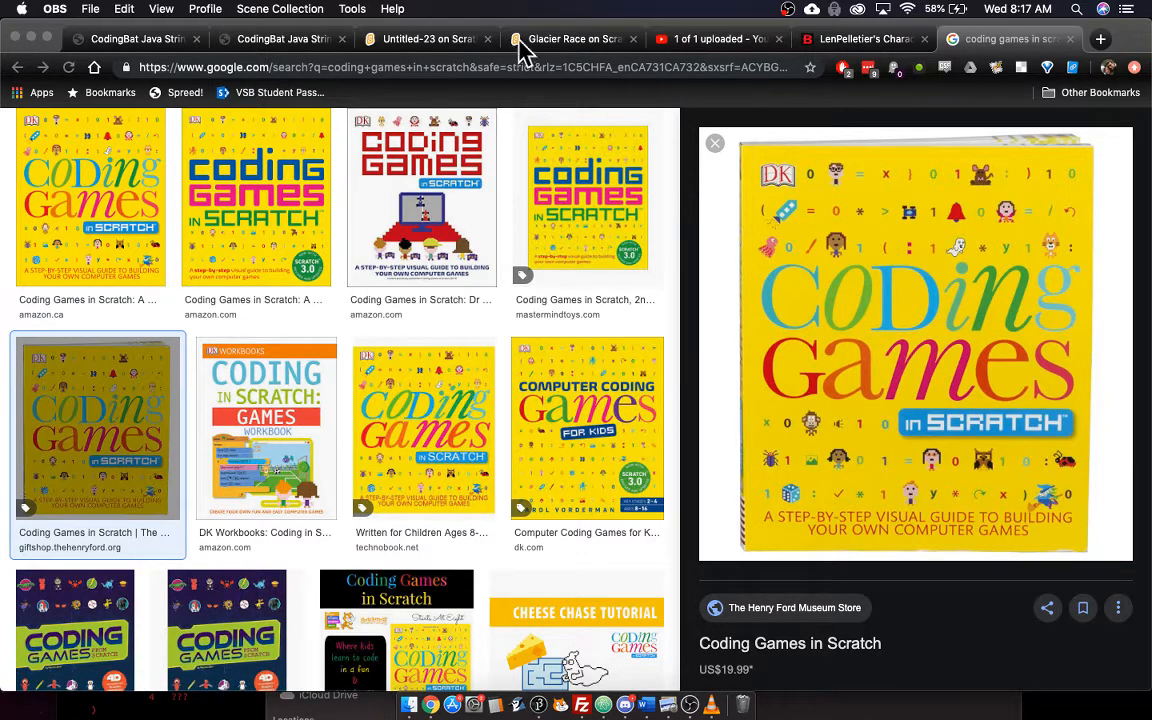
Open the Untitled-23 project, run and stop it to check the scrolling roads, and view the Road 1 sprite's costume.
left_click(428, 42)
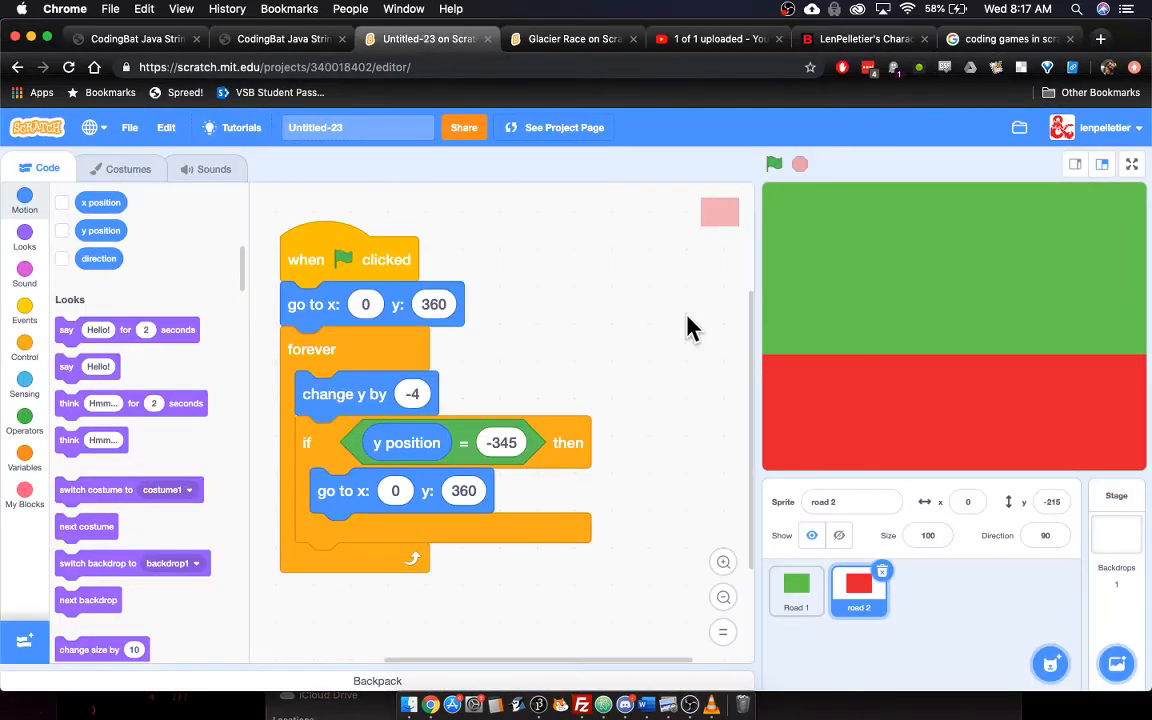
left_click(775, 166)
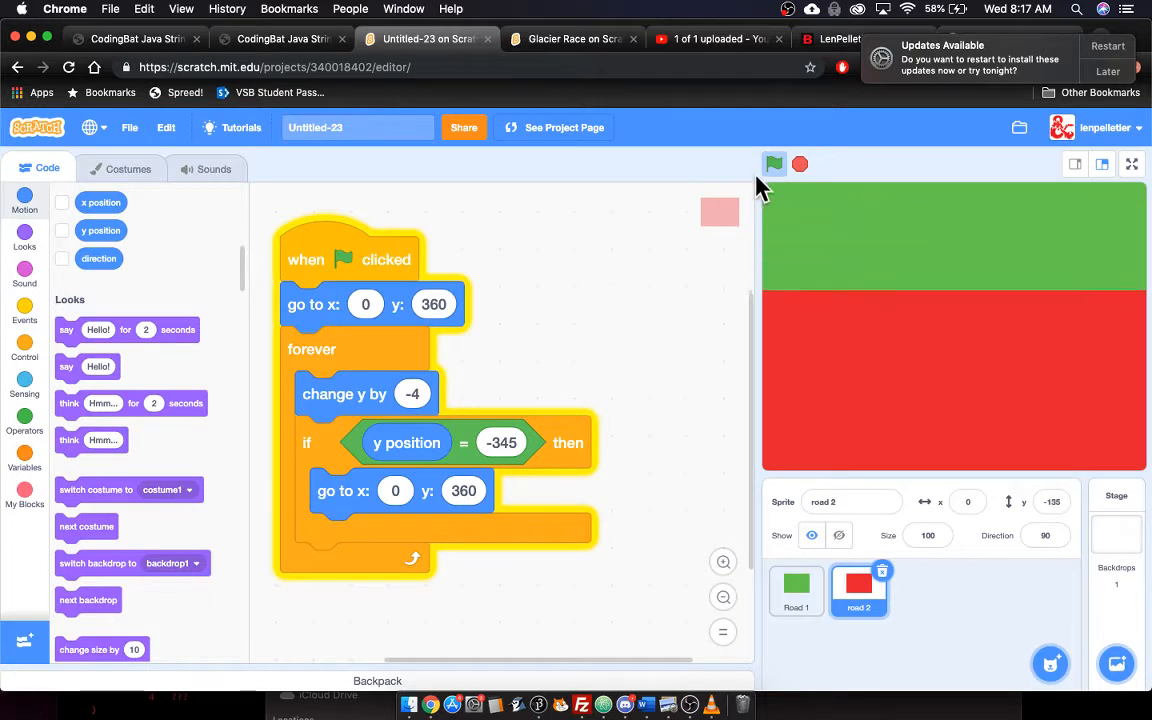
left_click(800, 165)
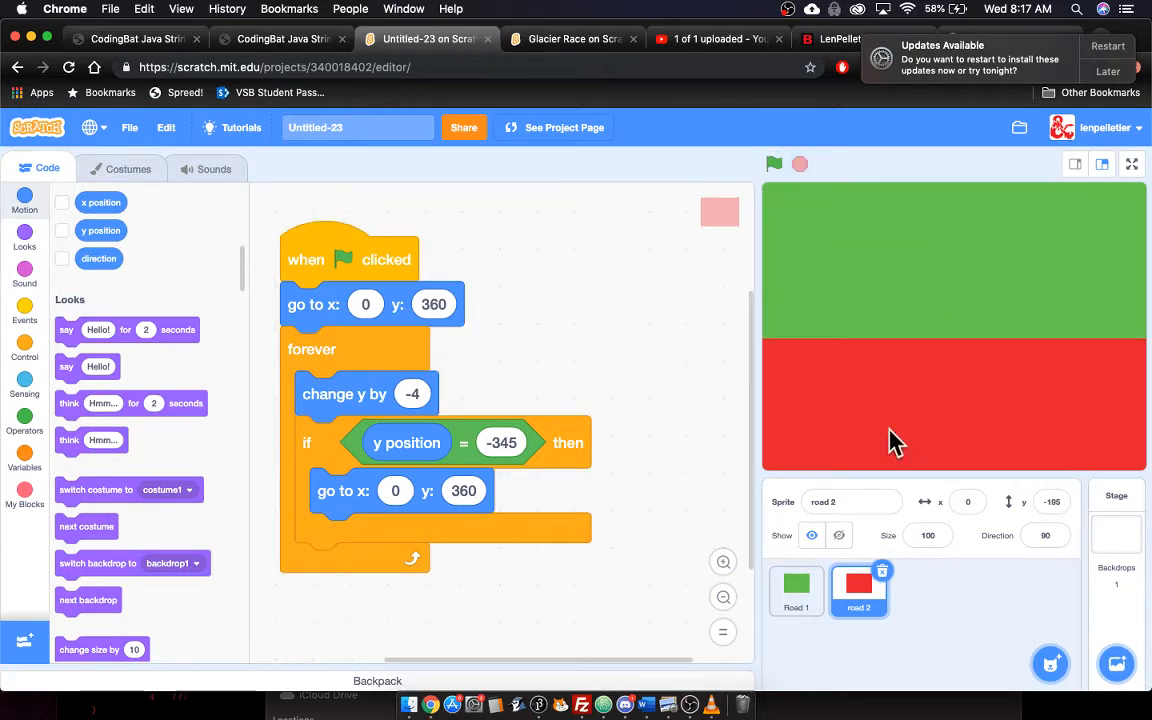
left_click(796, 600)
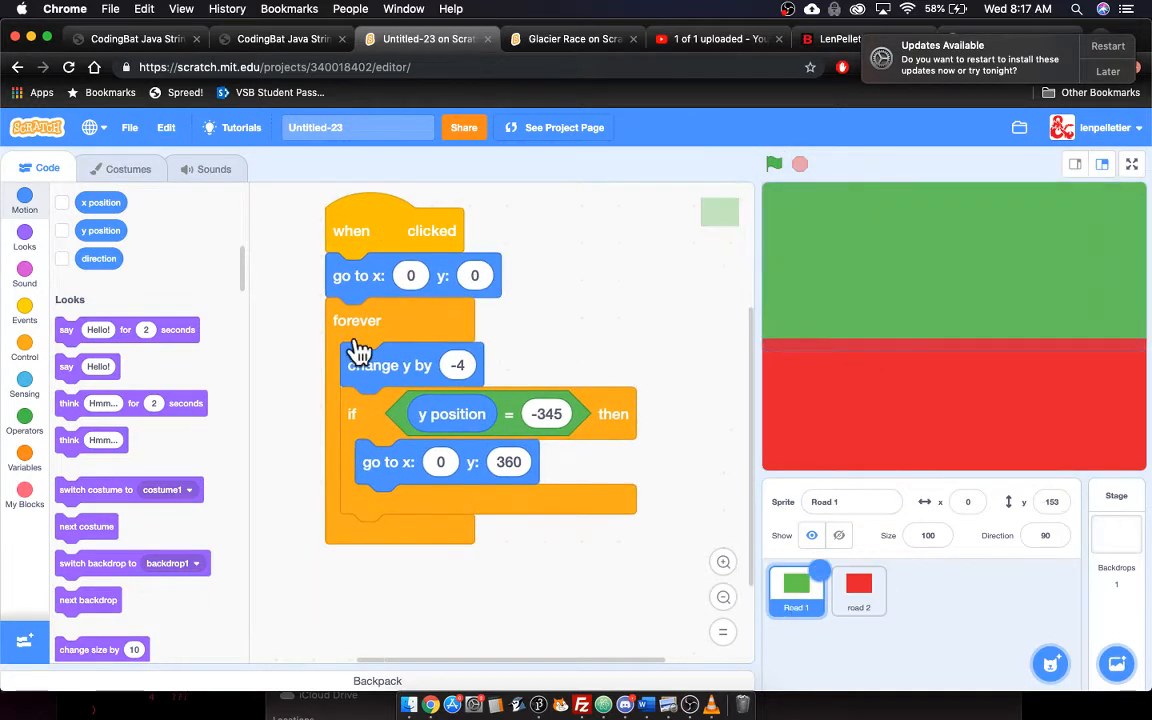
left_click(110, 178)
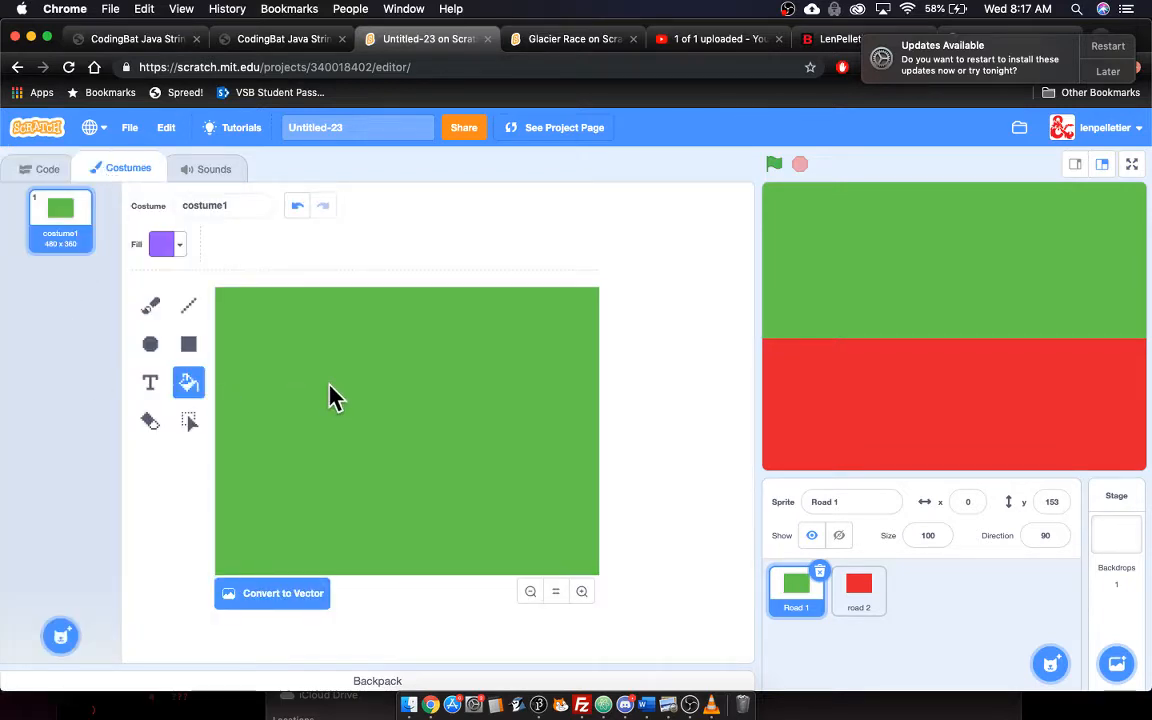
Run the Glacier Race project and examine the P1 sprite's costume and the Road 1 sprite's river costumes, including costume2.
left_click(558, 38)
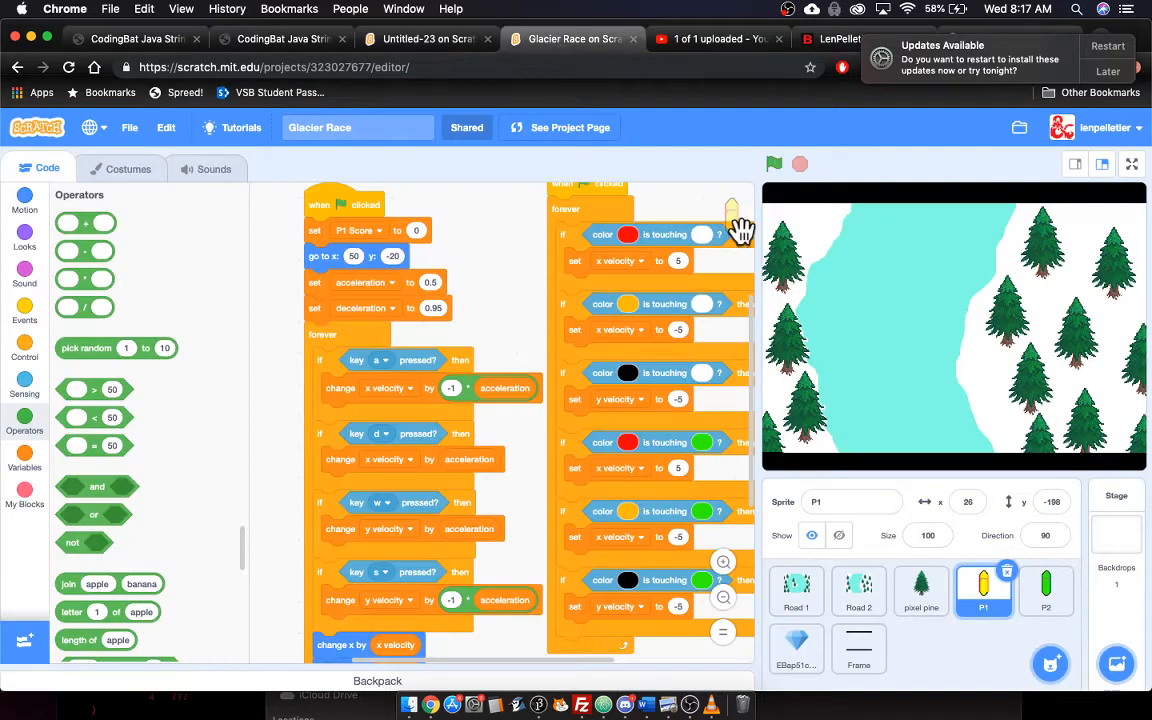
left_click(774, 164)
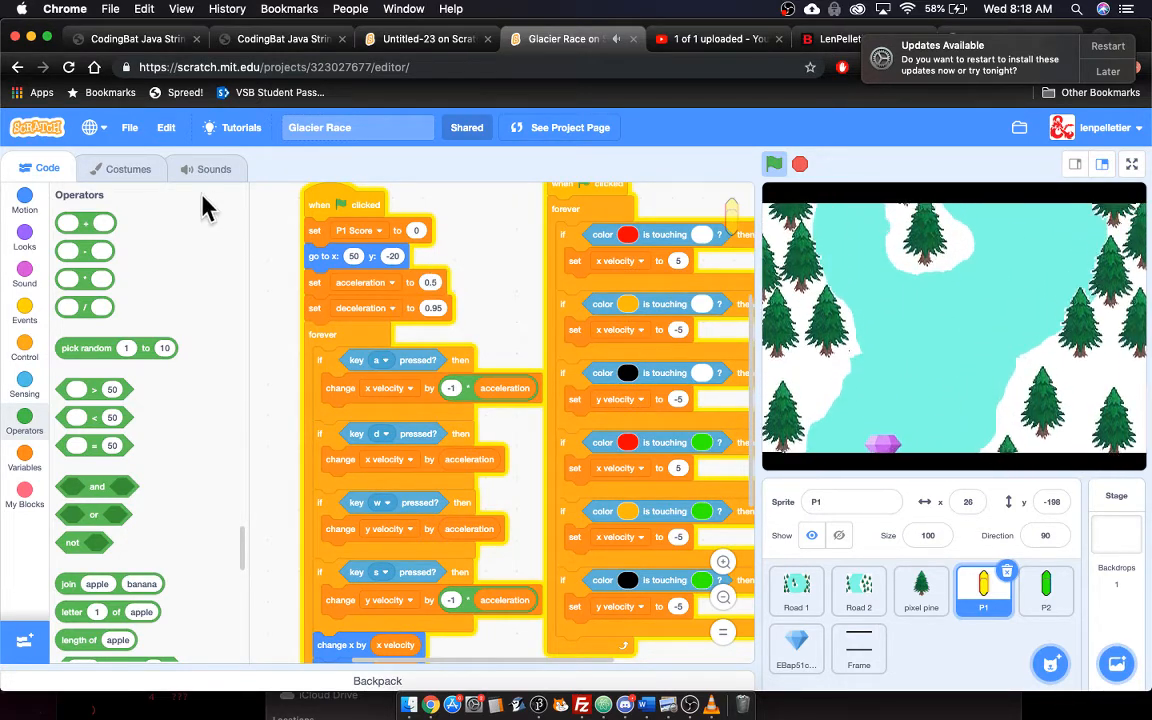
left_click(125, 169)
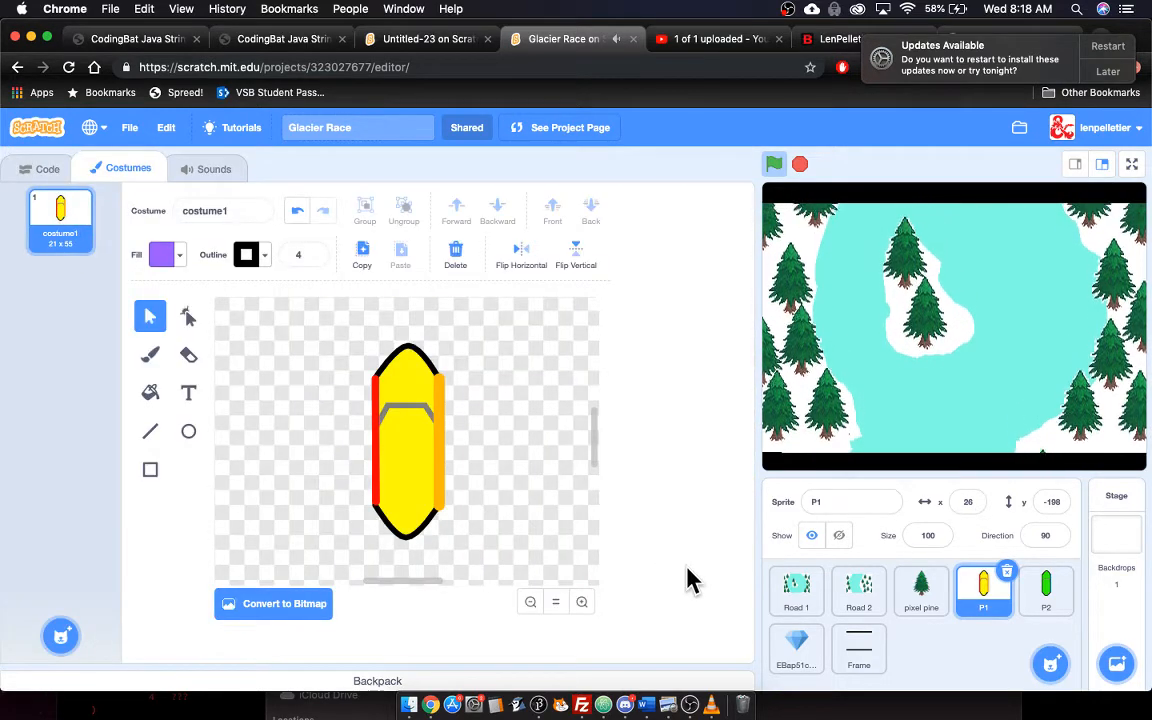
left_click(798, 594)
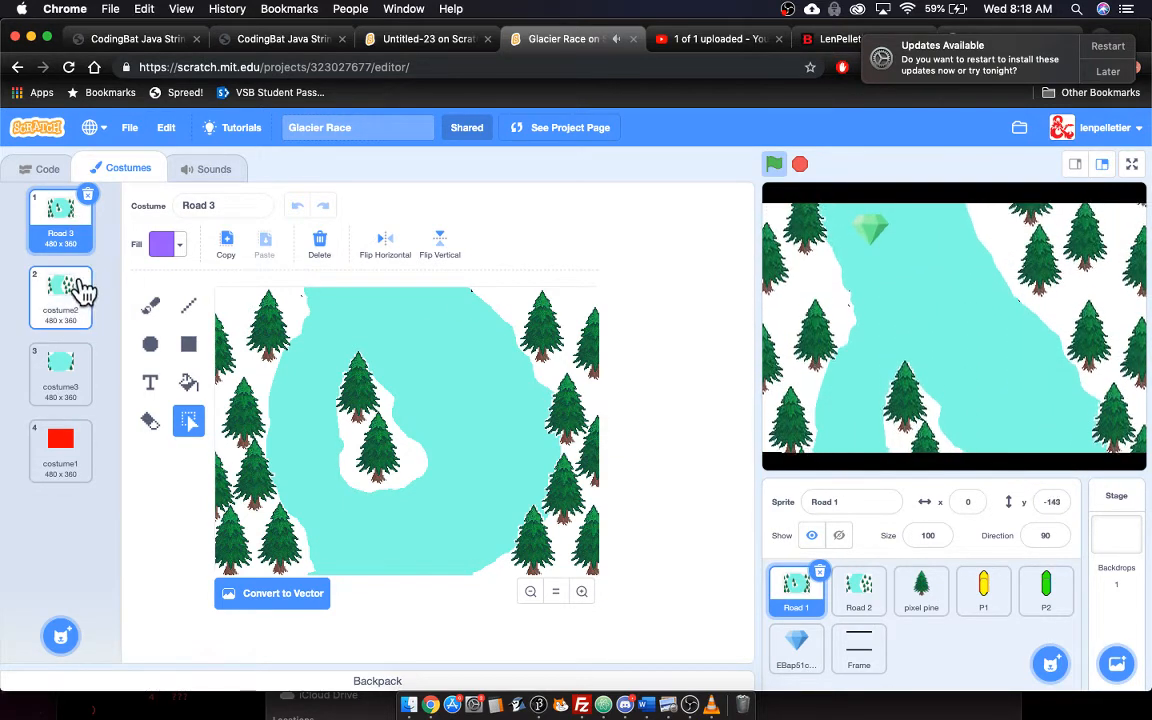
left_click(67, 318)
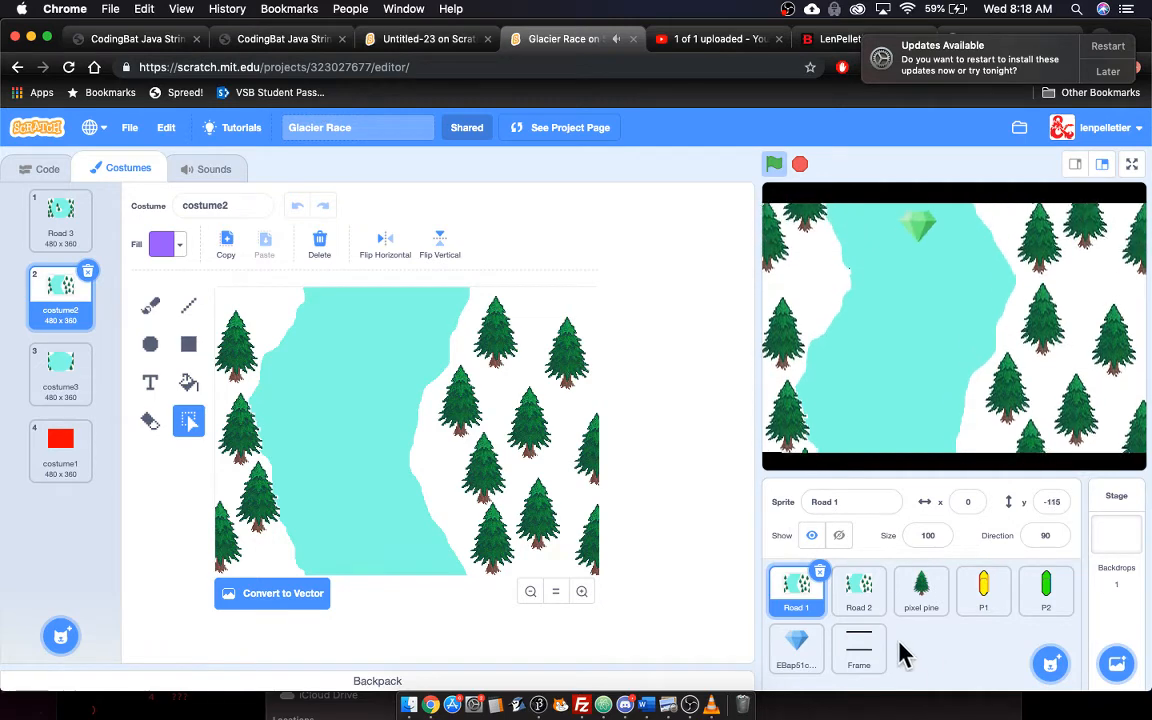
Return to the Untitled-23 project and postpone the system update notification until tomorrow.
left_click(437, 45)
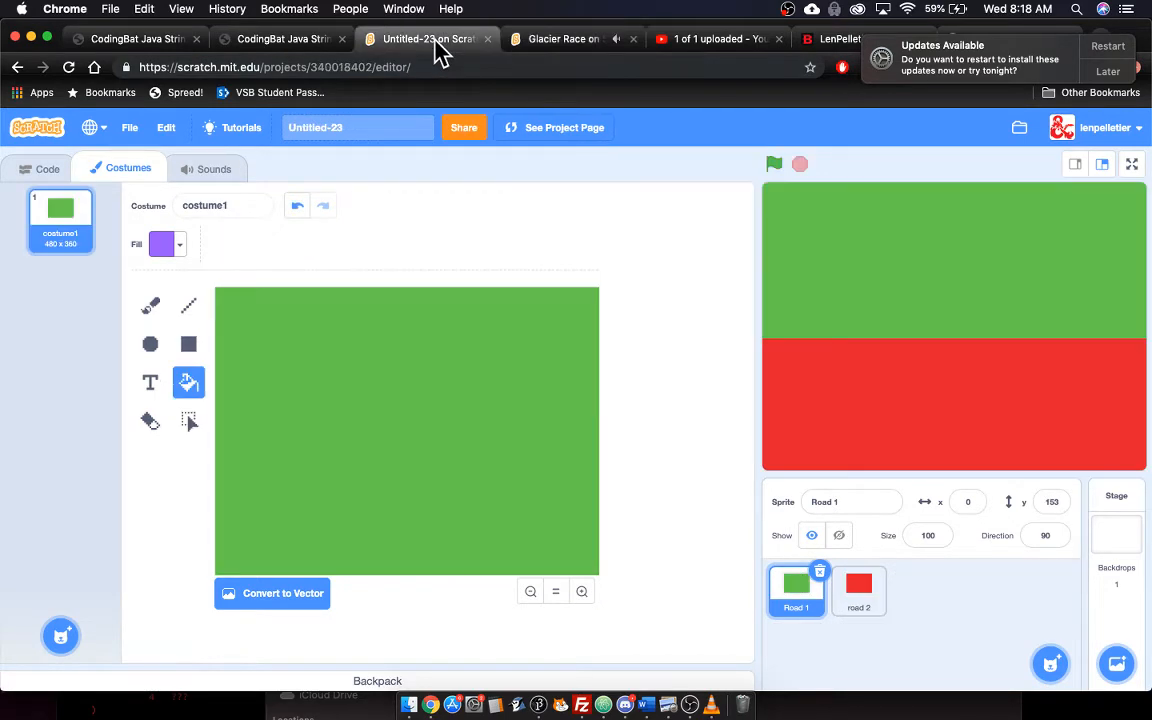
left_click(689, 704)
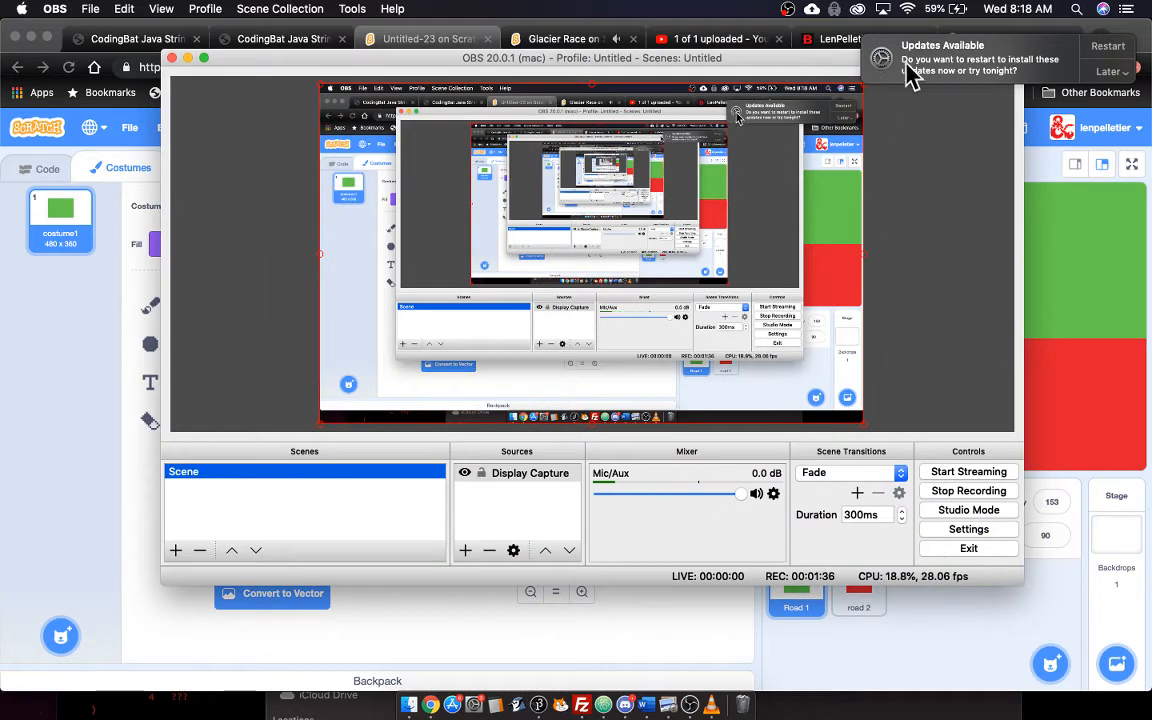
left_click(1100, 72)
left_click(1090, 149)
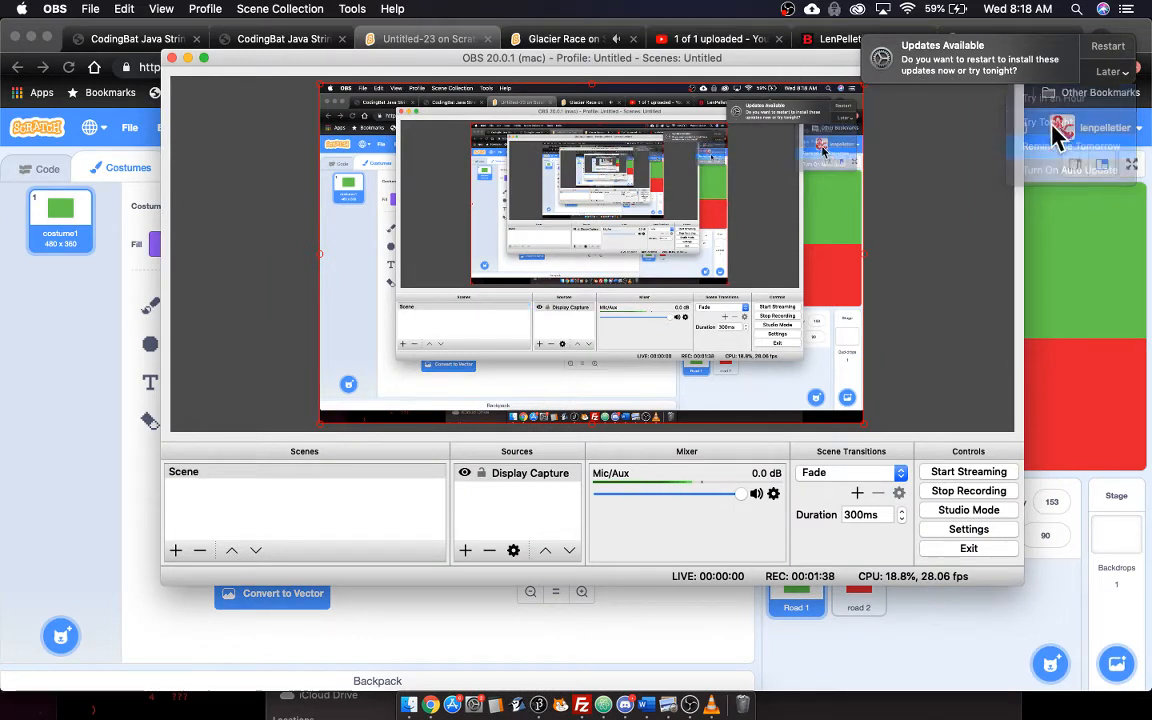
left_click(188, 58)
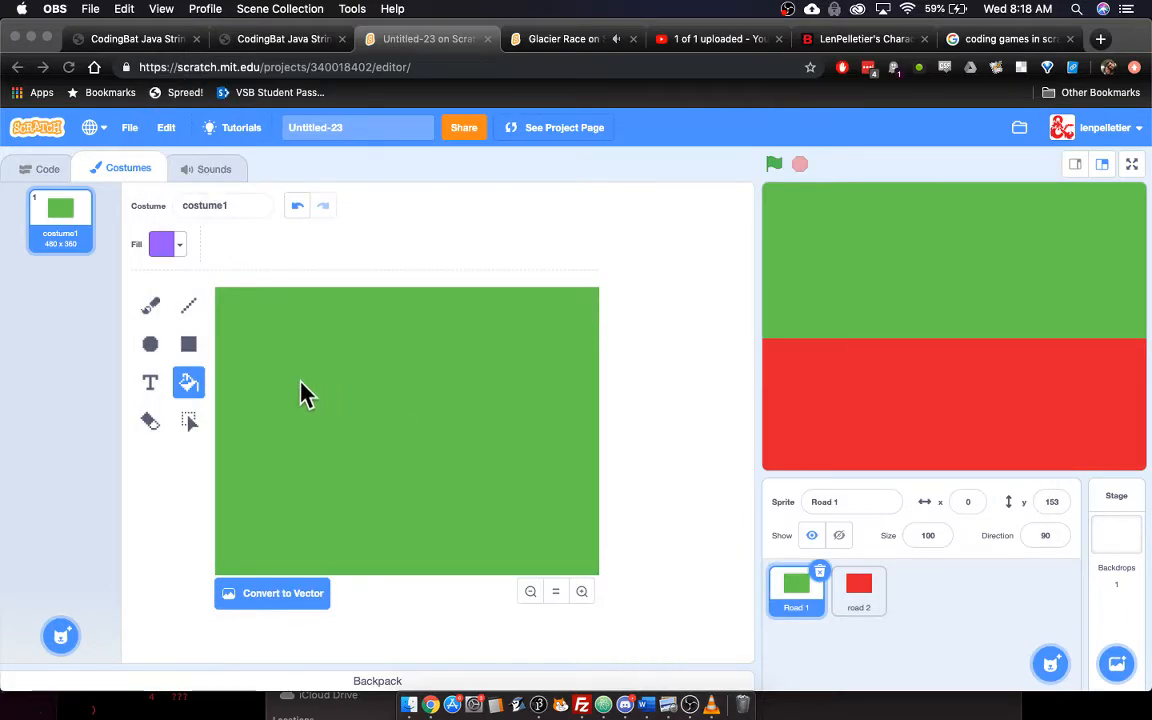
Add a new blank painted costume to Road 1 and stop the running Glacier Race project.
mouse_move(66, 640)
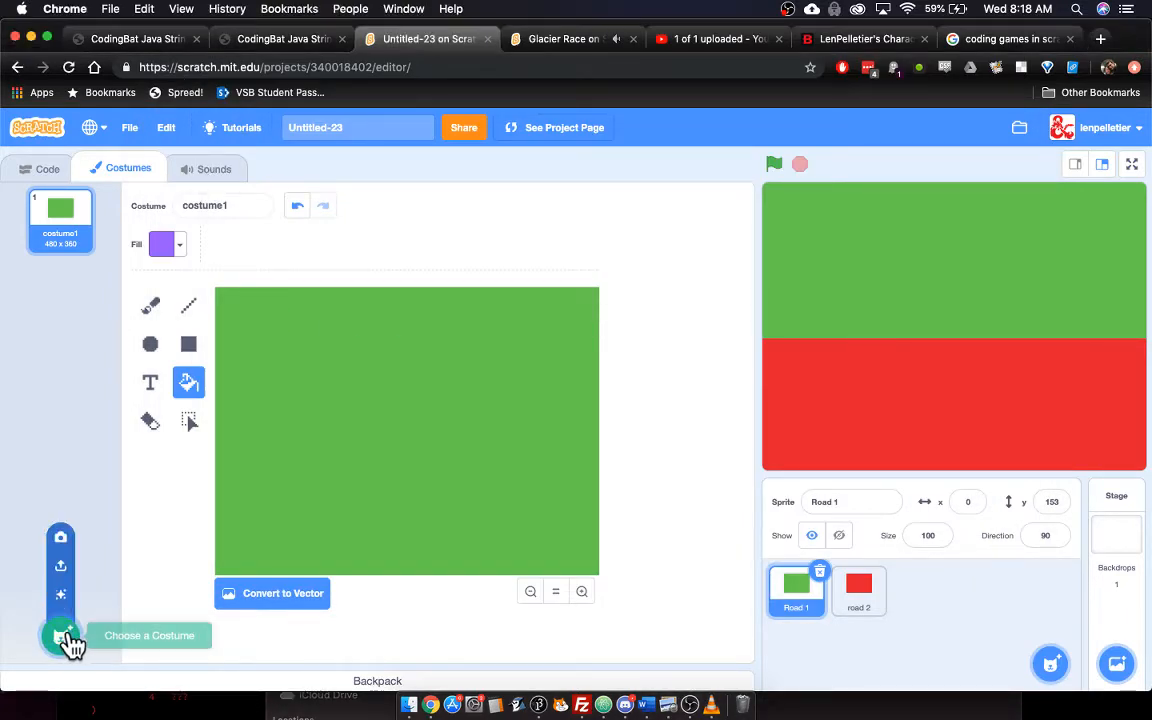
left_click(62, 586)
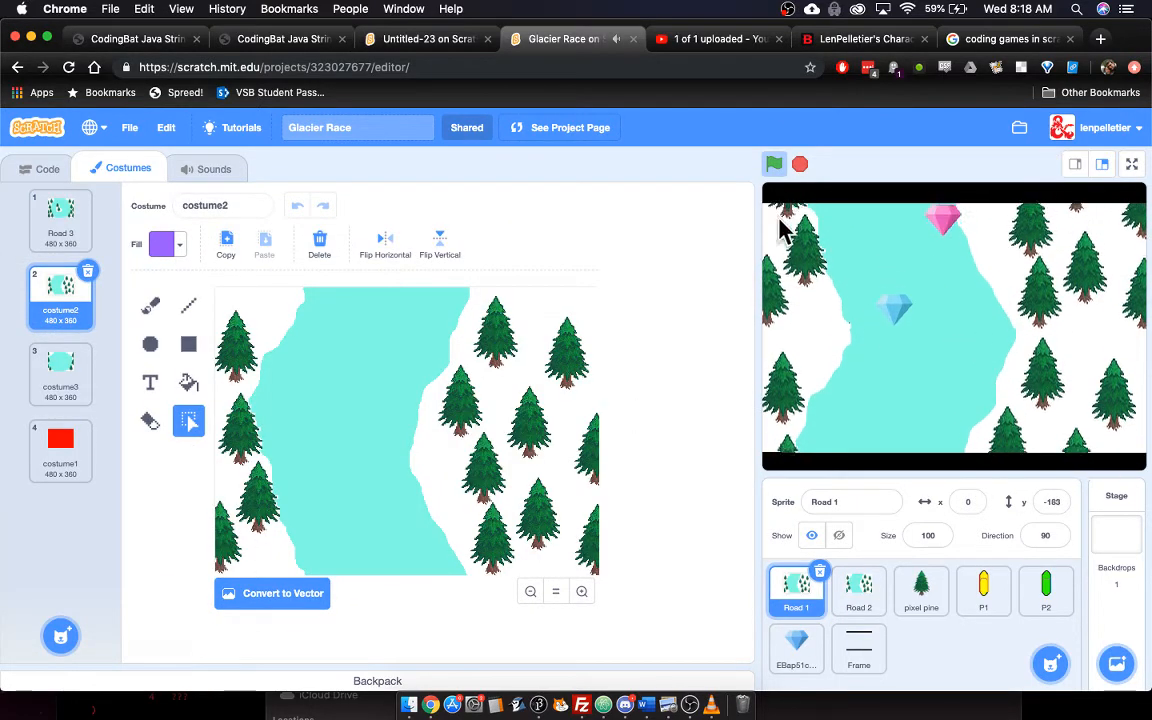
left_click(800, 164)
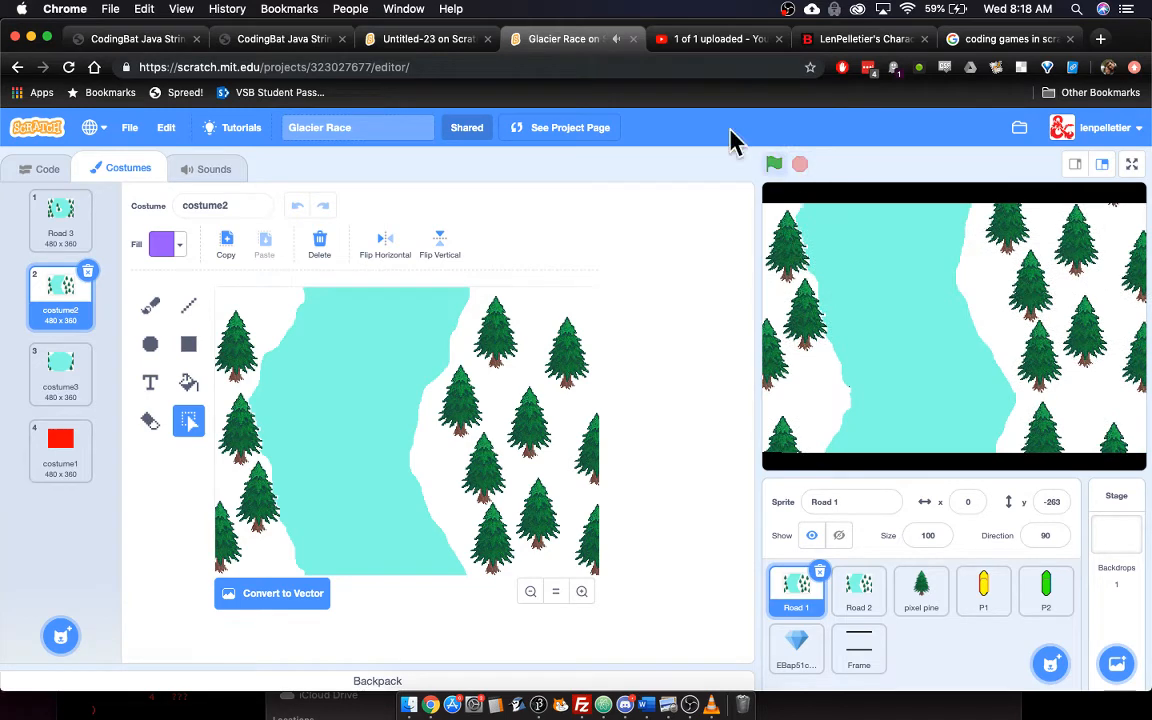
left_click(445, 50)
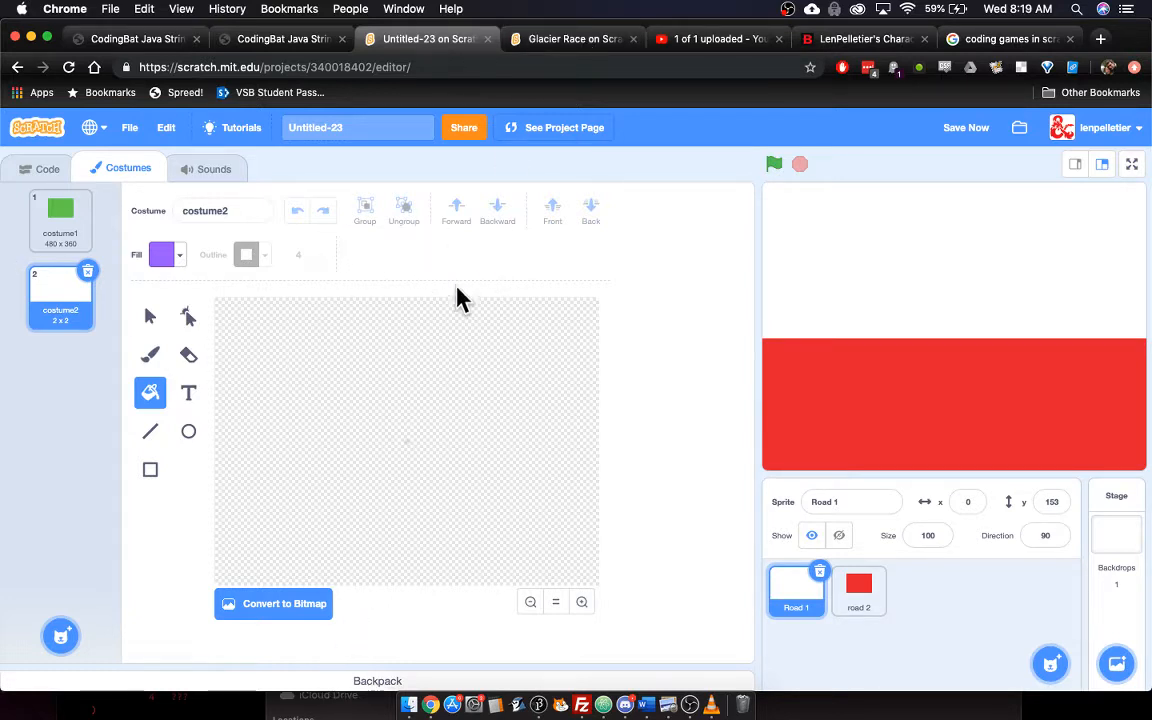
left_click(149, 432)
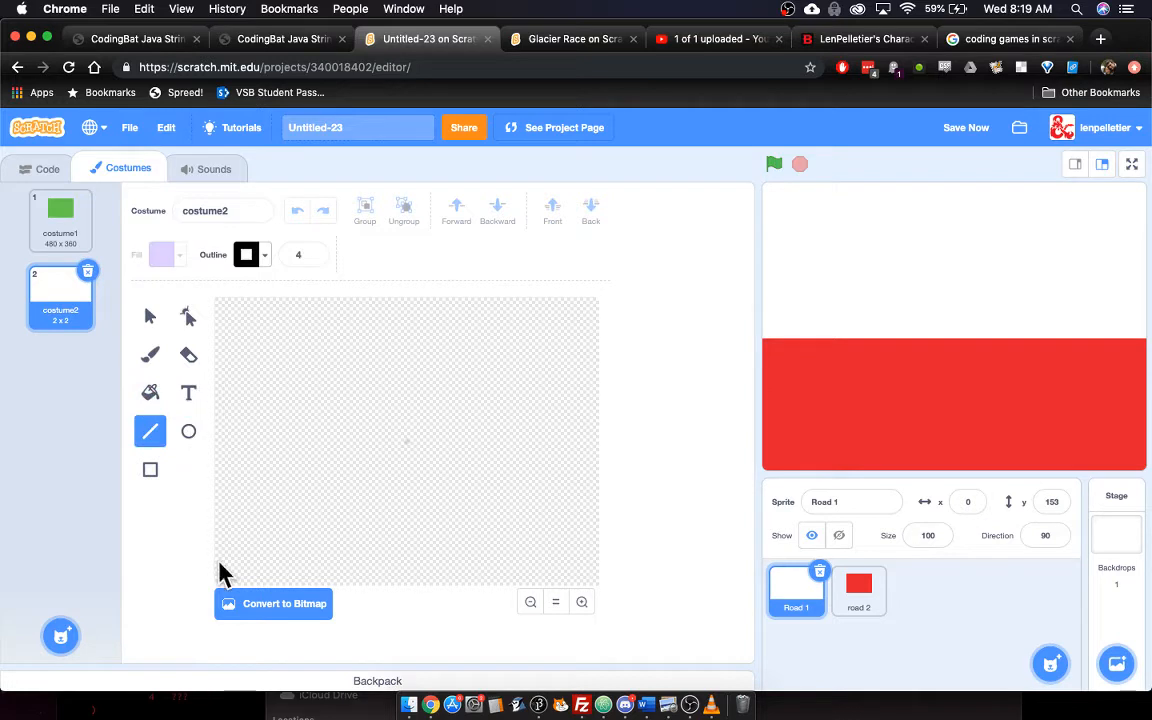
left_click(288, 610)
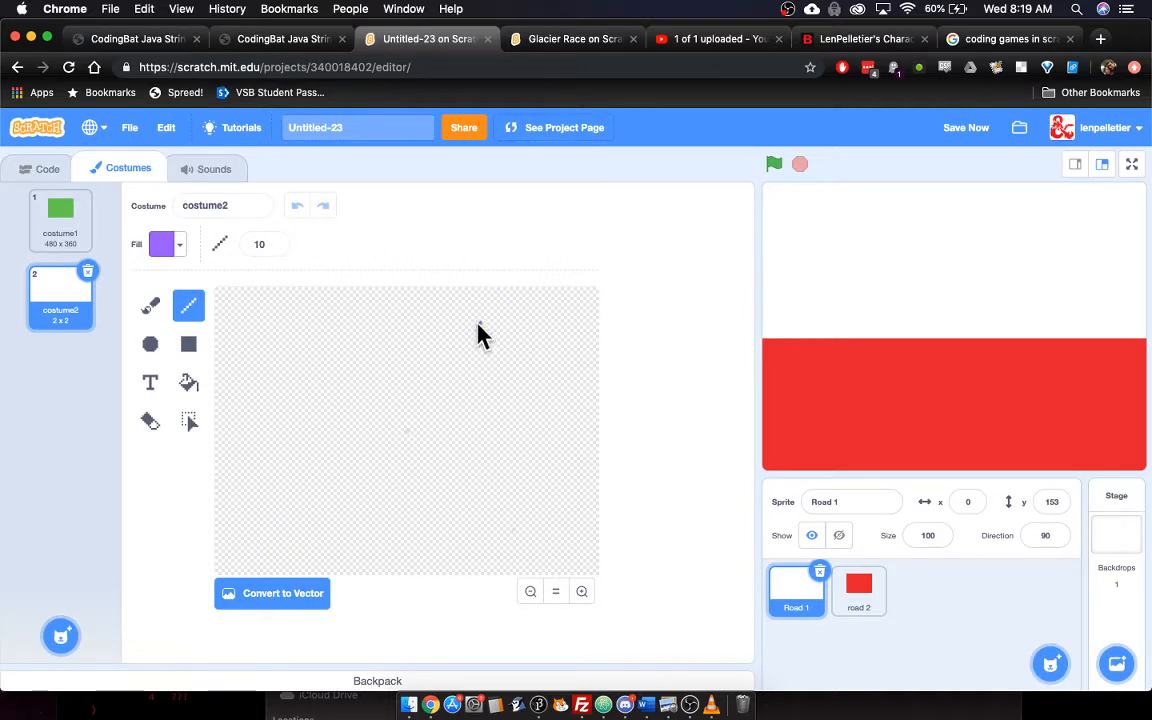
left_click(289, 291)
left_click_drag(290, 292, 305, 555)
key("ctrl+z")
left_click(297, 595)
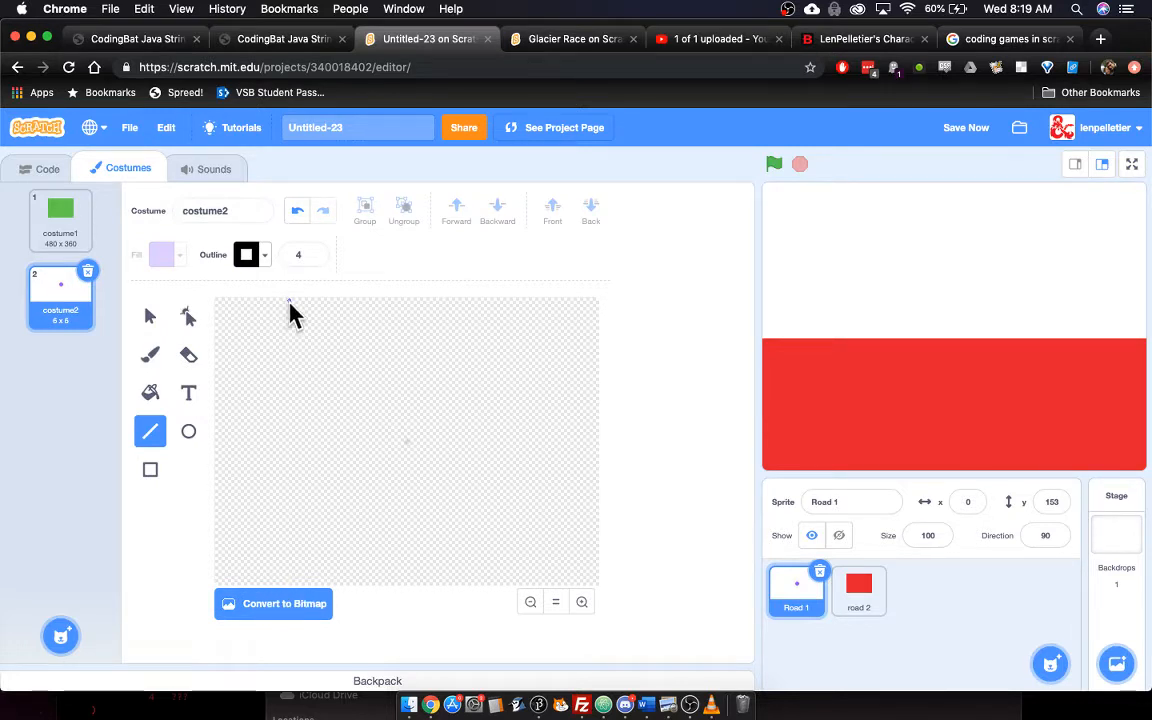
Draw two vertical black guide lines about 260 pixels apart over the blank costume's full height and rename the costume Guide Costume.
left_click_drag(289, 304, 334, 597)
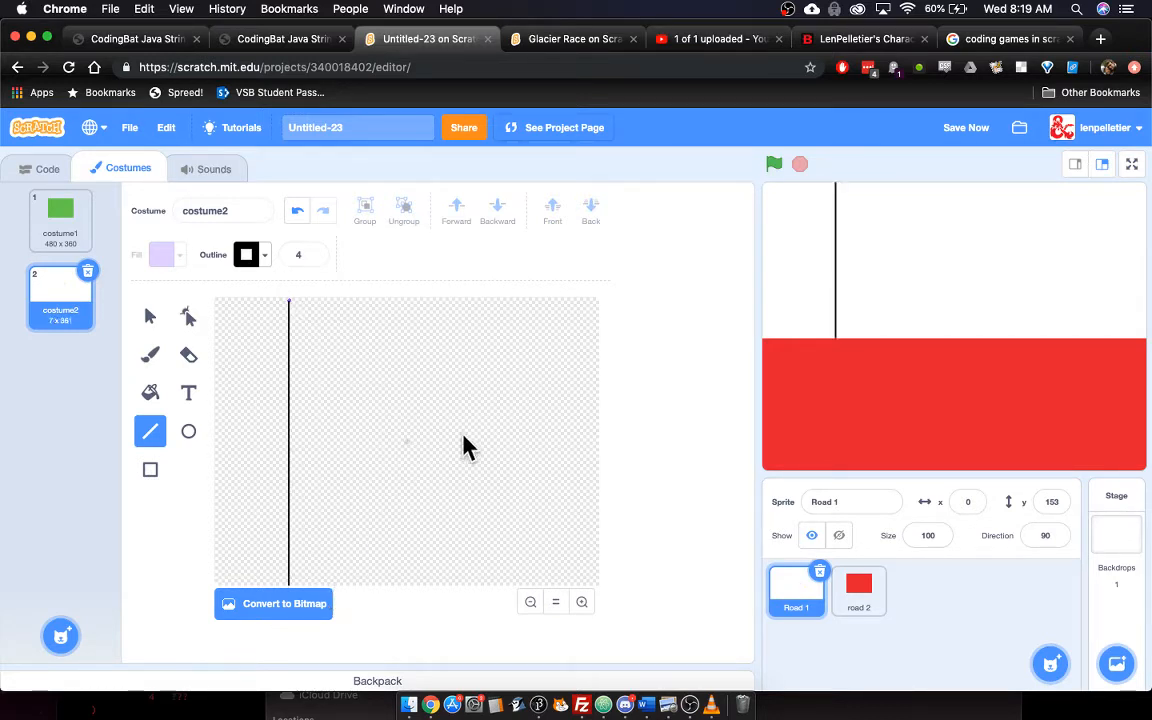
left_click_drag(496, 302, 502, 625)
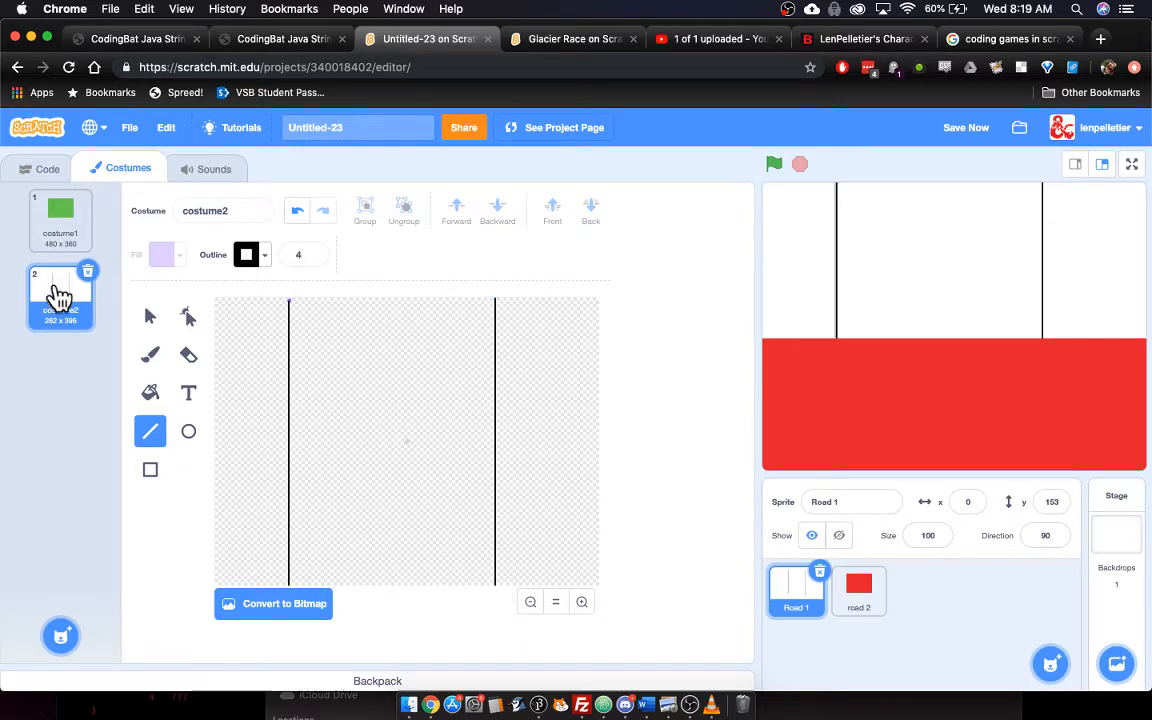
left_click(238, 203)
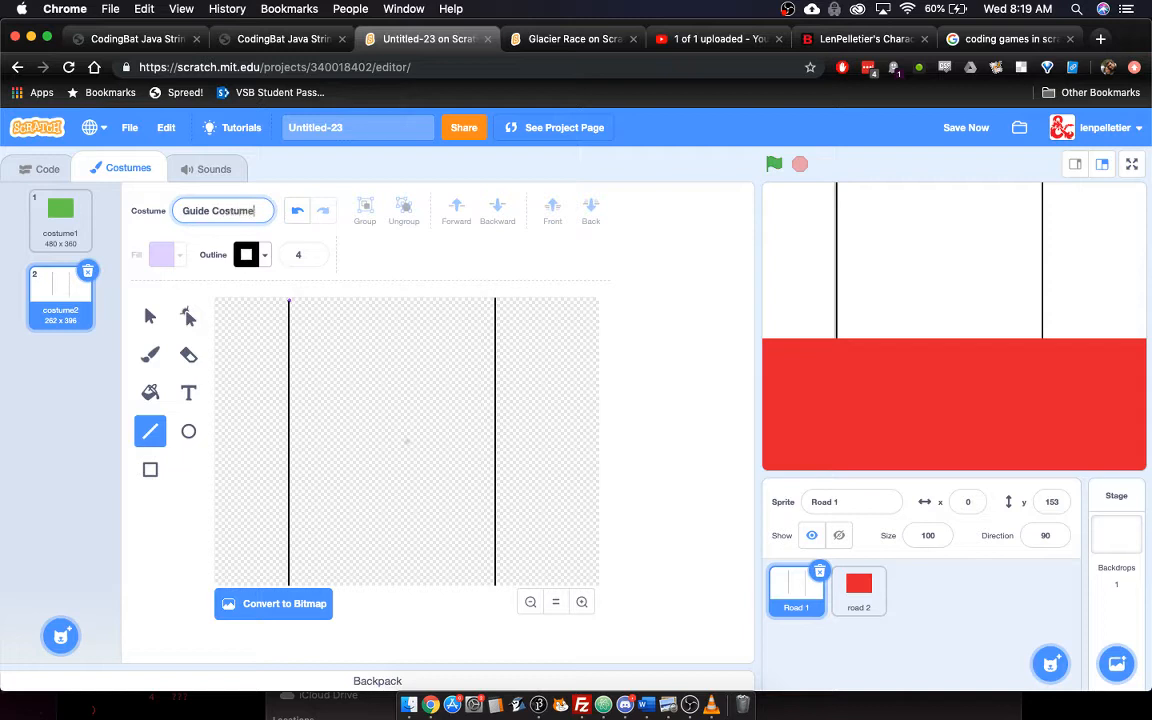
key("Return")
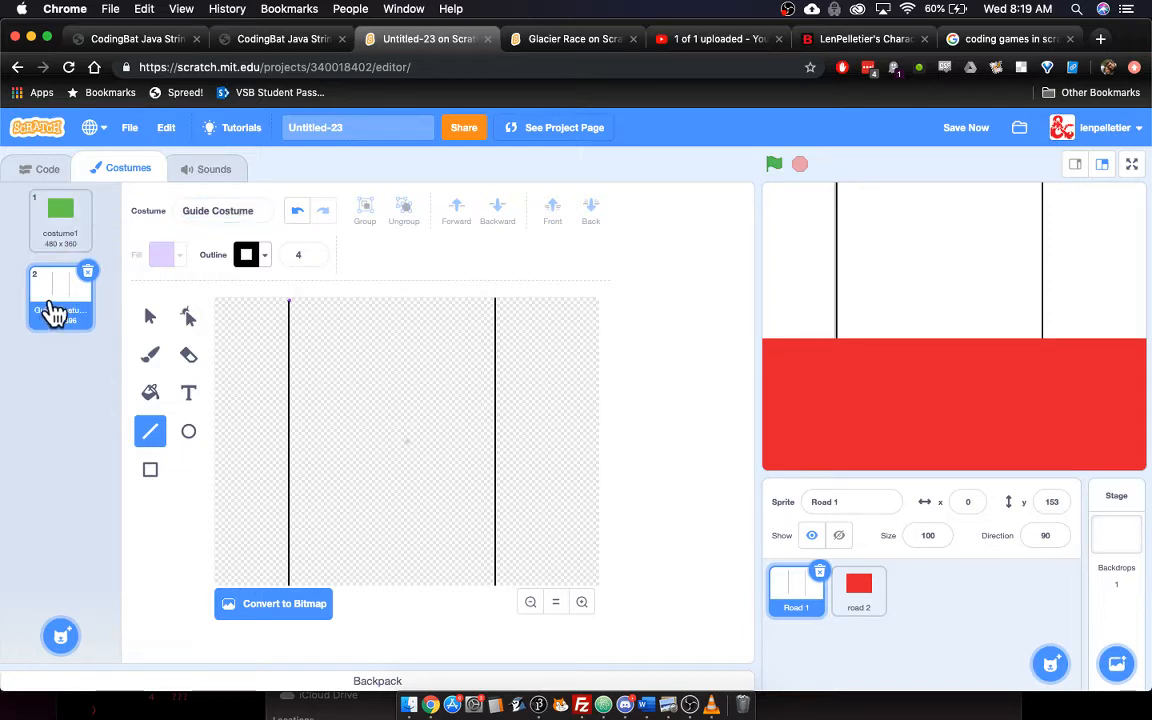
Rename the solid green costume of Road 1 as green test.
left_click(80, 214)
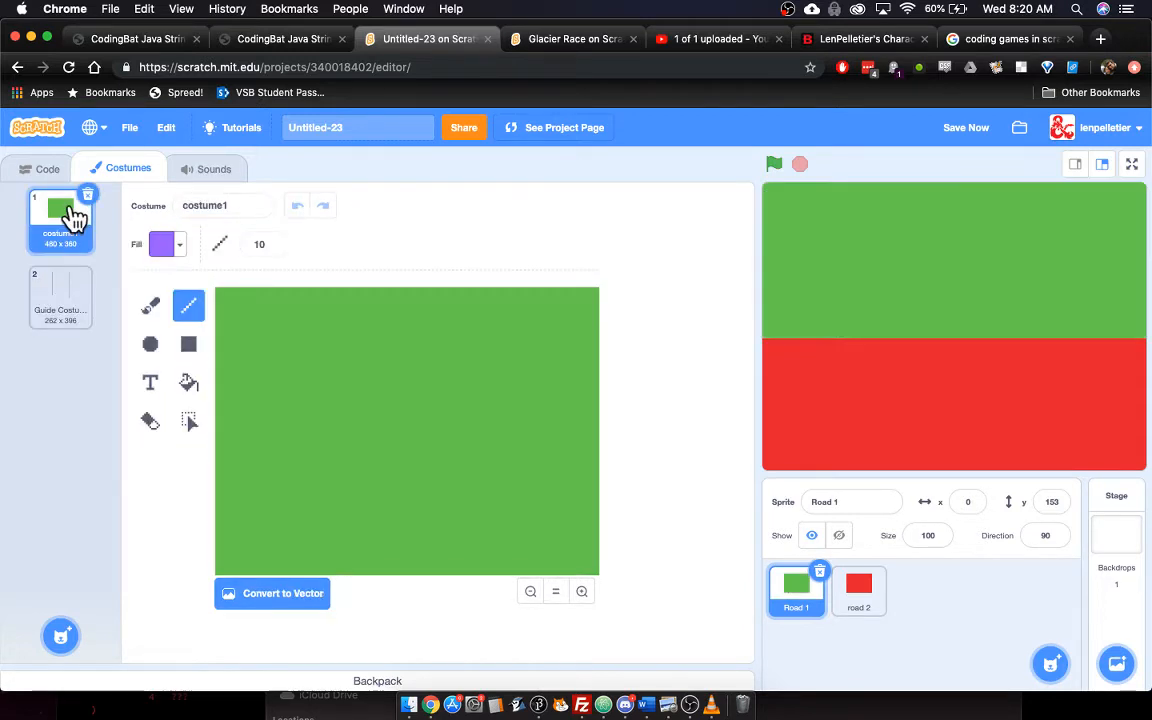
left_click(237, 205)
type("c")
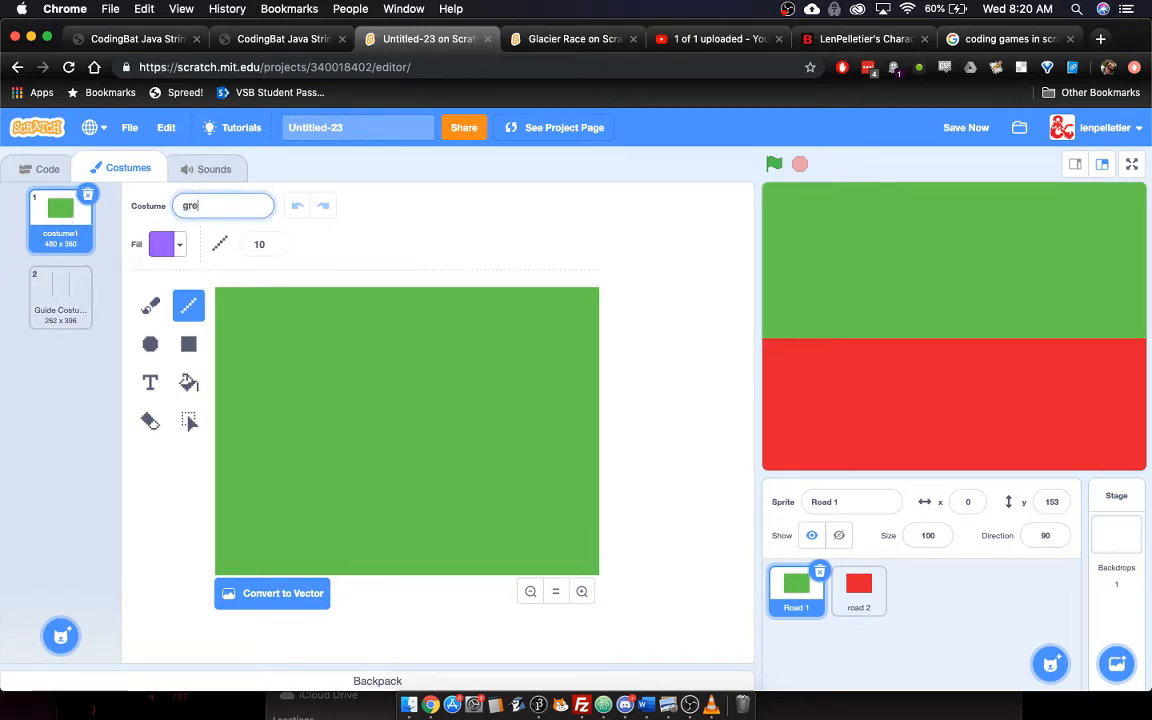
key("Return")
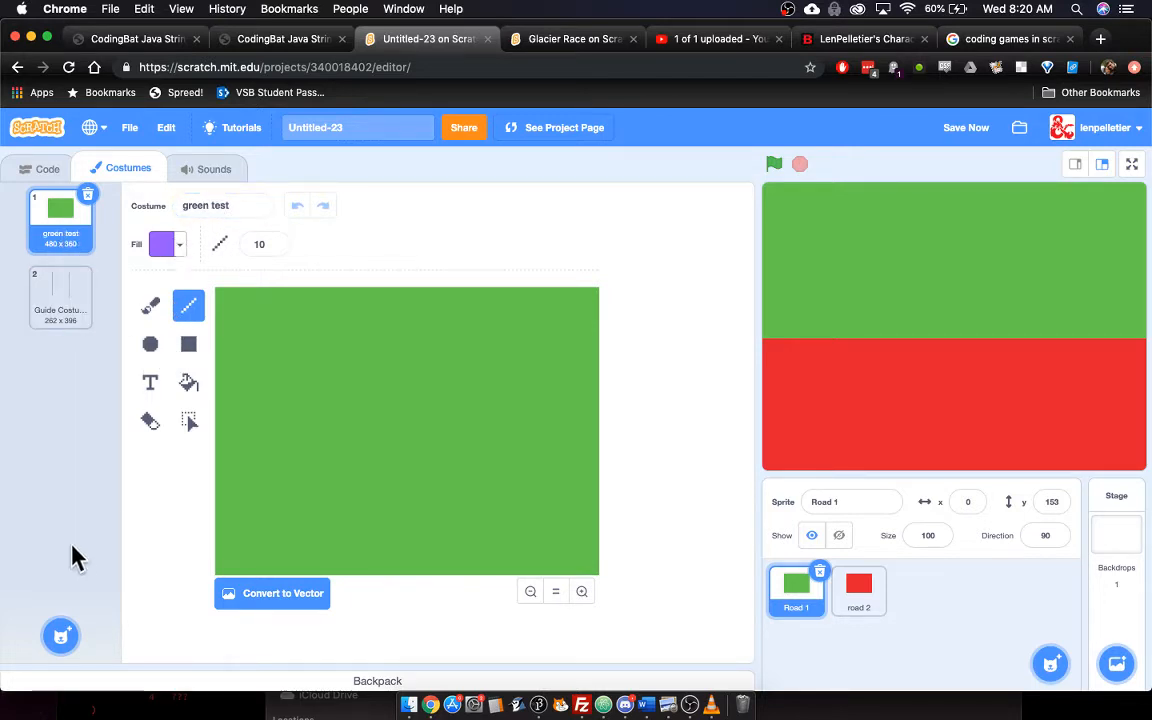
Duplicate Guide Costume and convert the copy to bitmap.
left_click(70, 301)
right_click(75, 300)
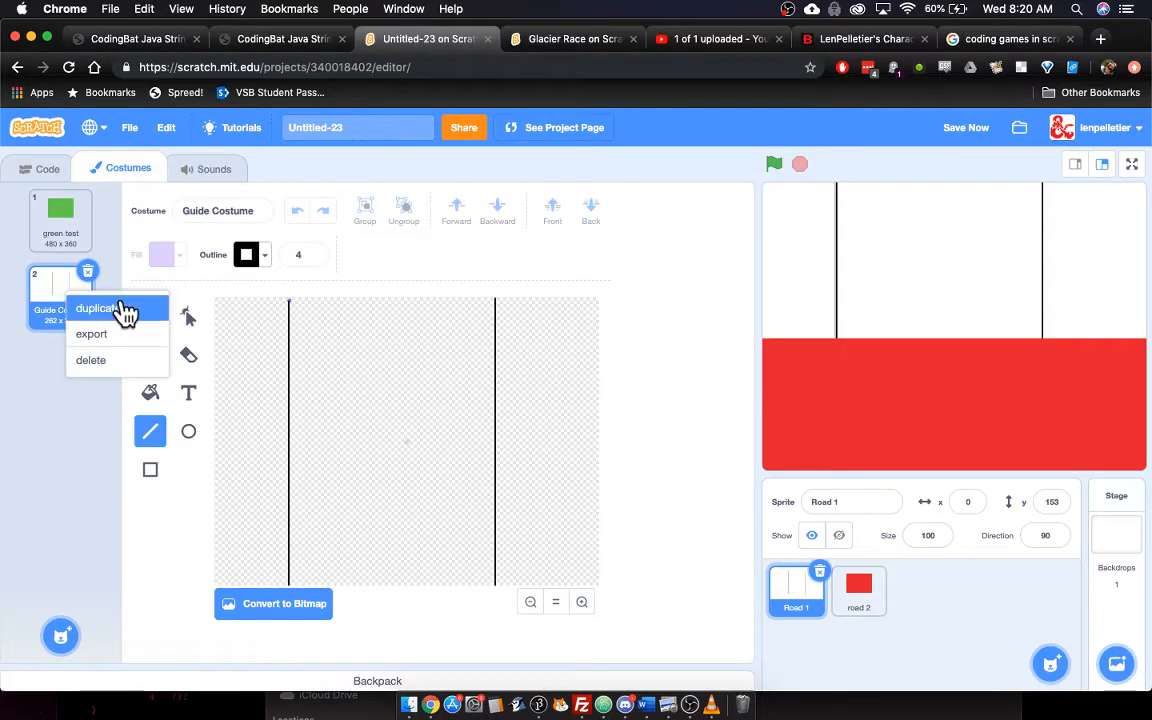
left_click(110, 308)
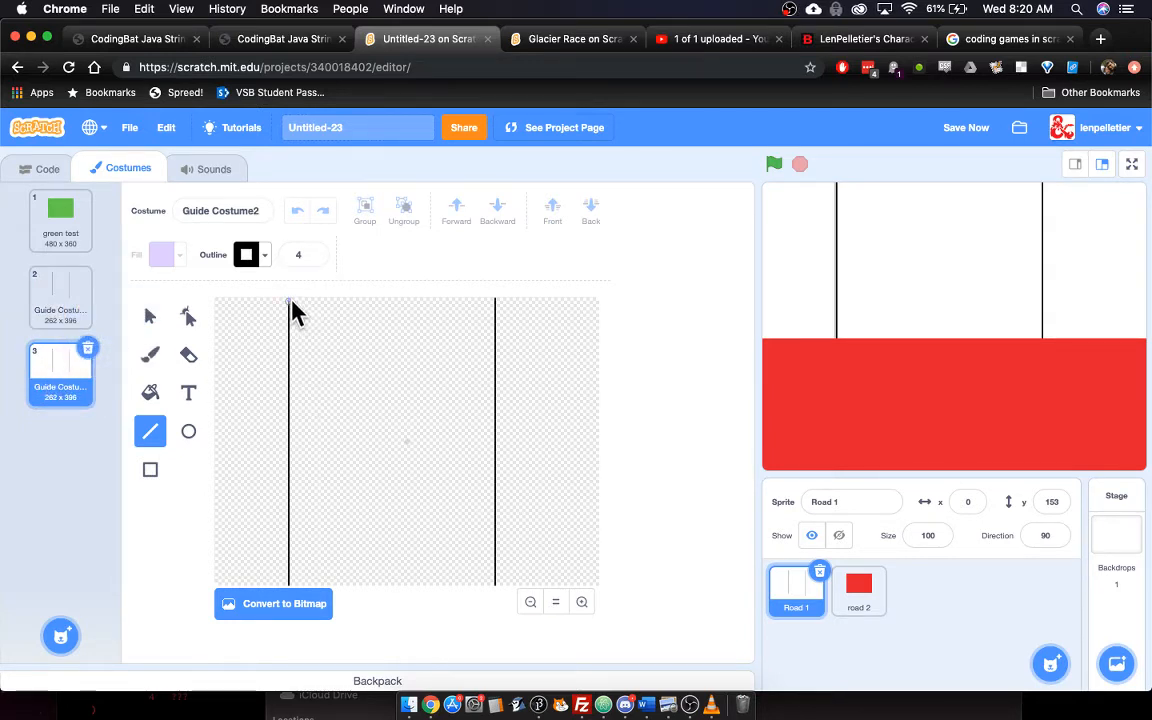
left_click(290, 606)
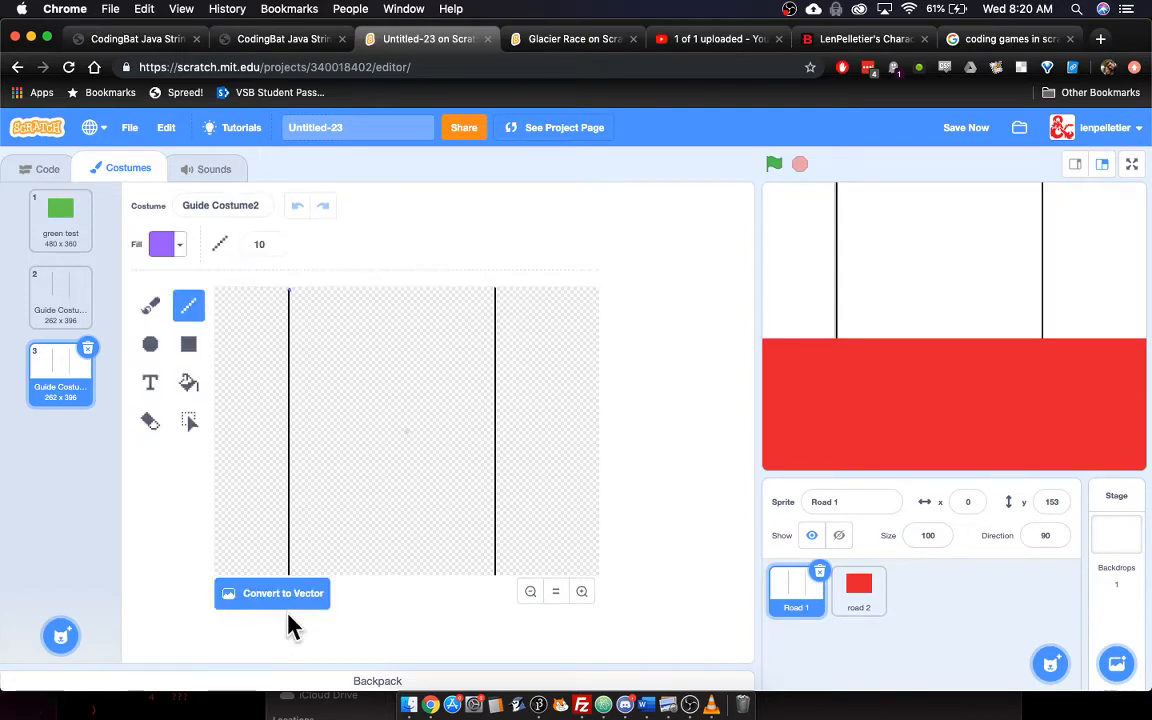
Set up the Brush with a dark red fill of color 0, saturation 100 and brightness 45.
left_click(151, 305)
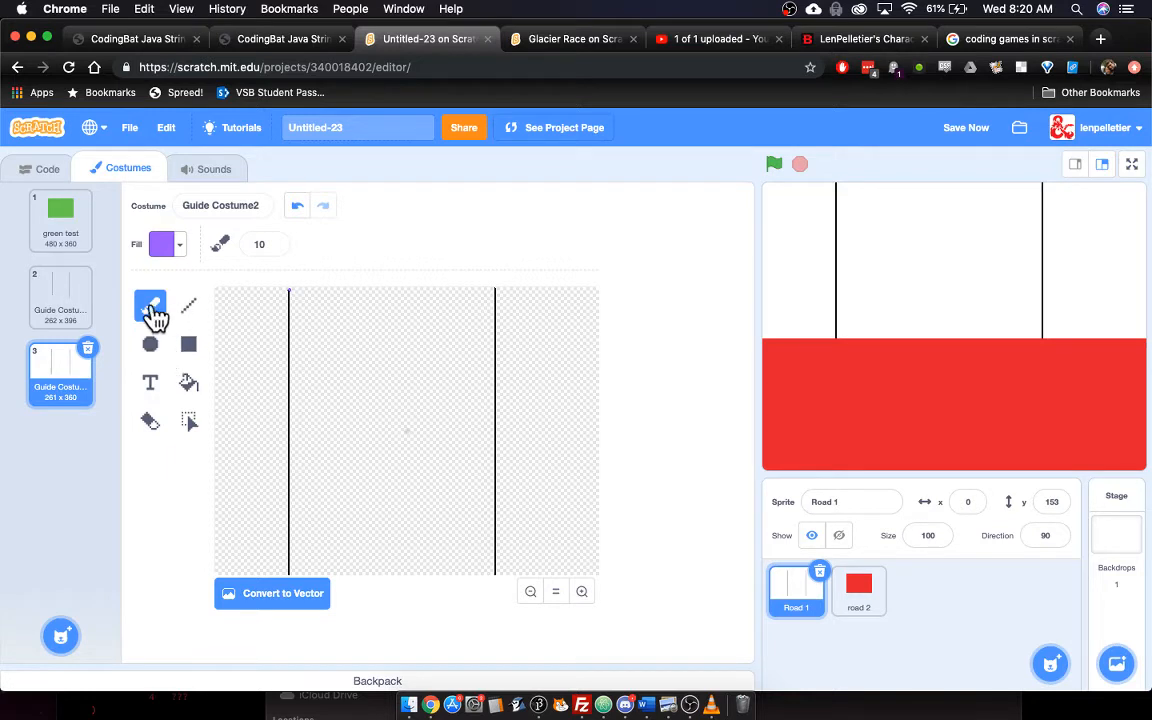
left_click(180, 249)
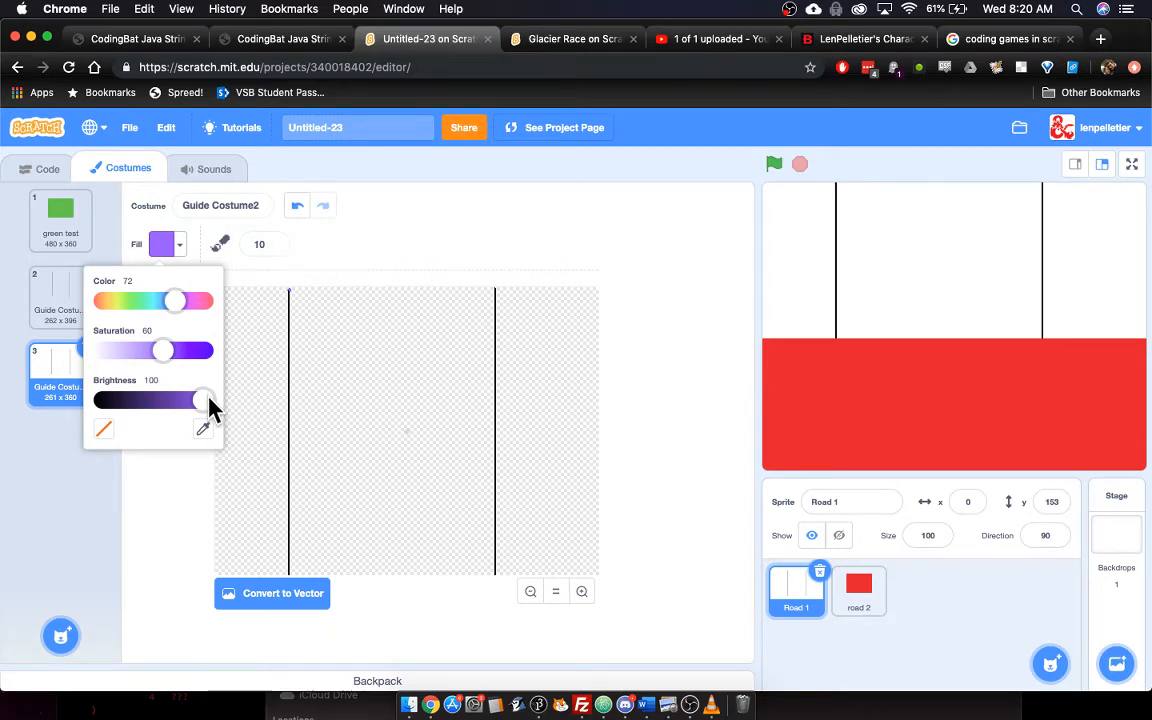
left_click_drag(208, 400, 66, 405)
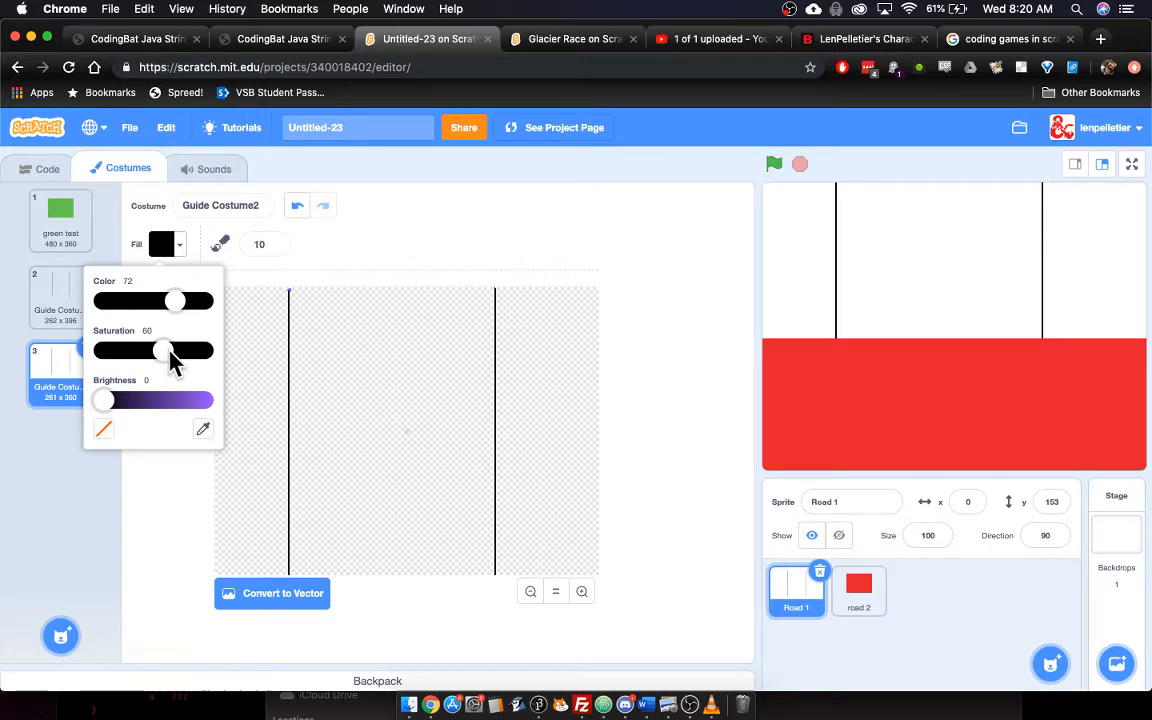
left_click_drag(178, 303, 90, 301)
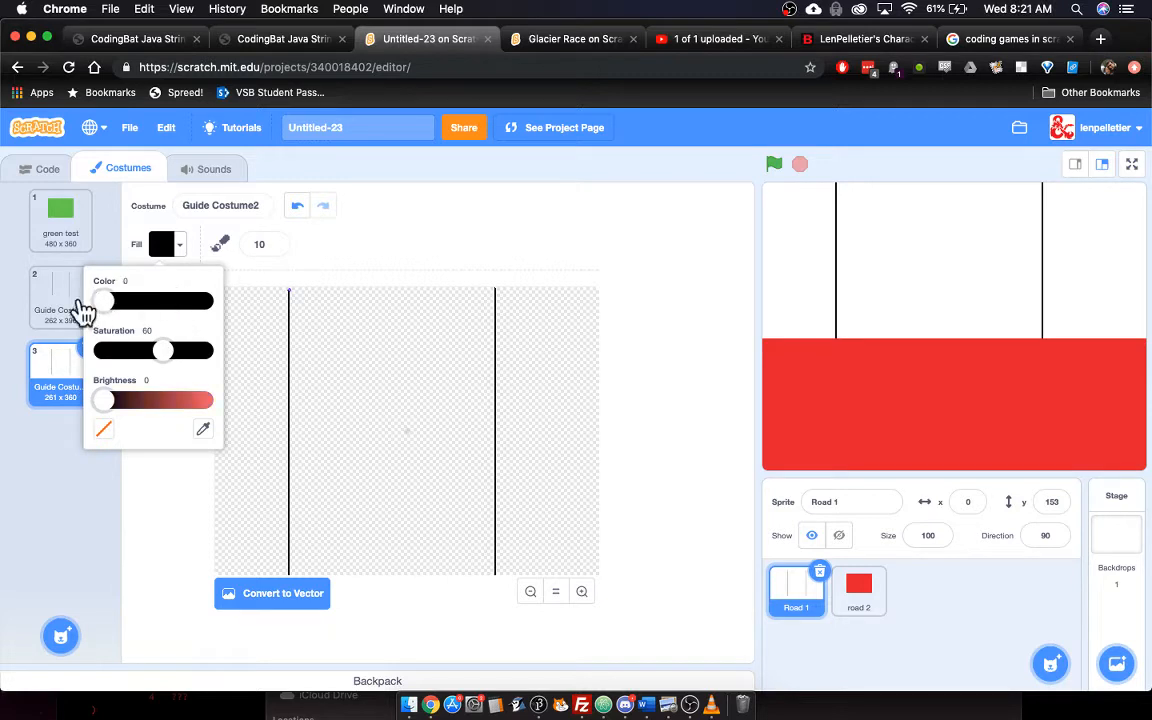
left_click_drag(160, 350, 88, 372)
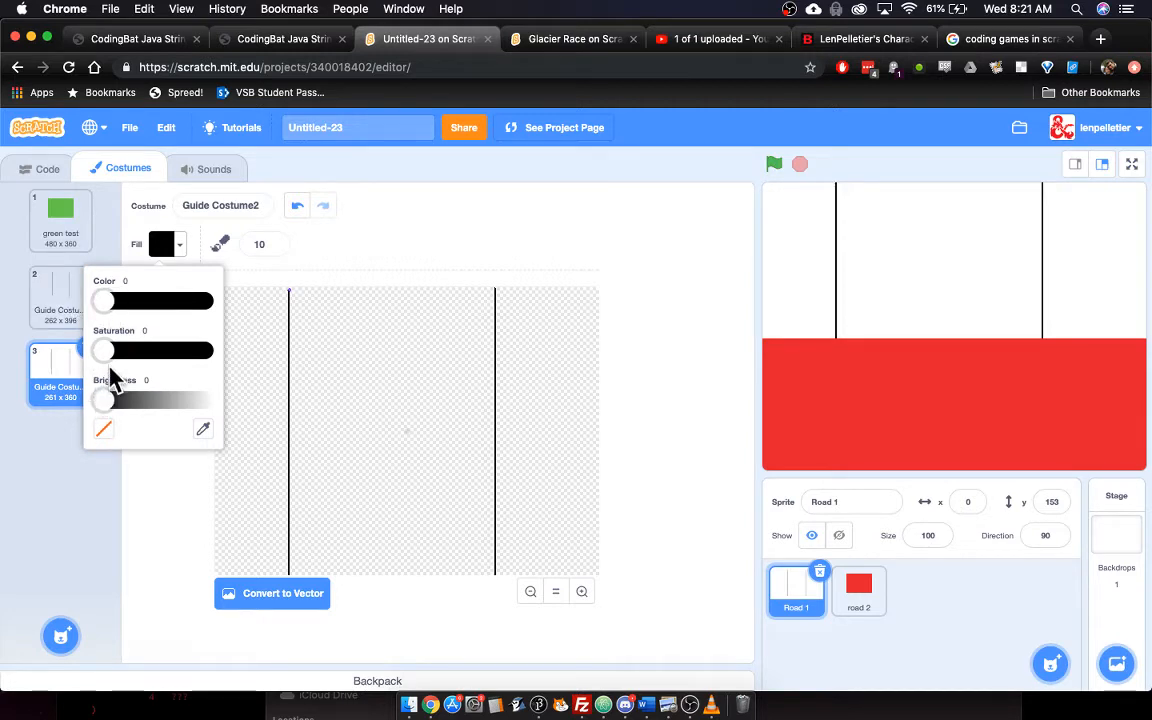
left_click_drag(103, 350, 218, 352)
left_click_drag(92, 400, 147, 400)
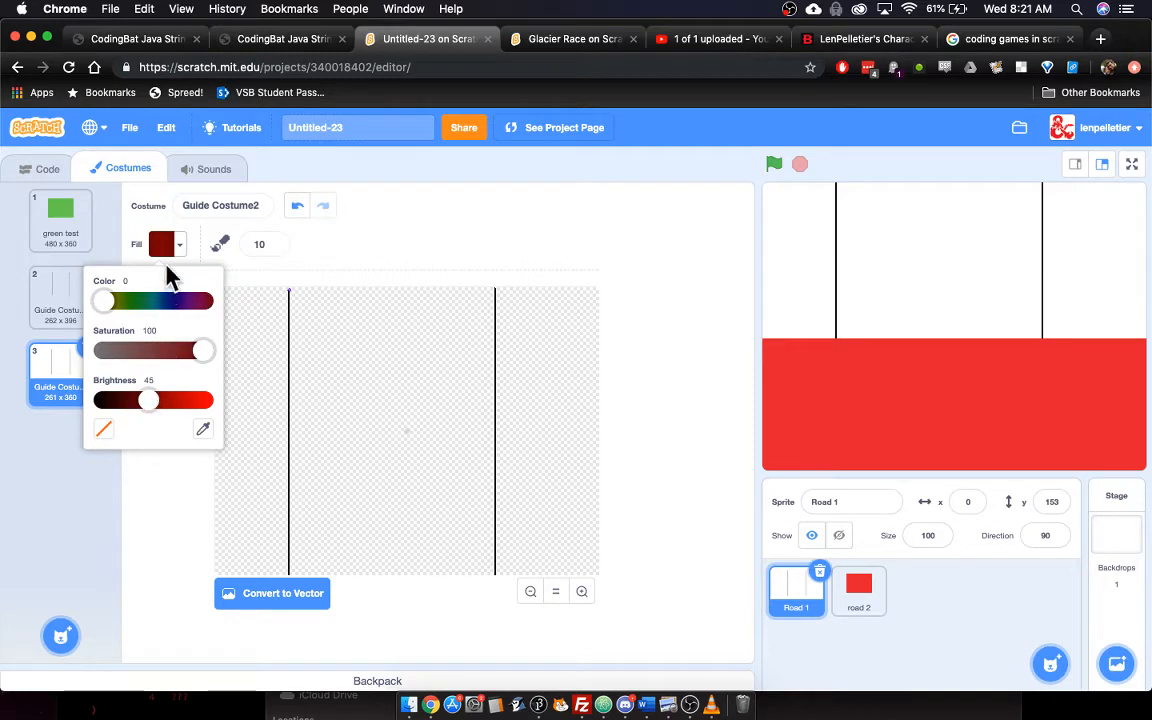
Paint a wavy dark red edge along each black guide line over the costume's full height, starting and ending on the line.
left_click(338, 288)
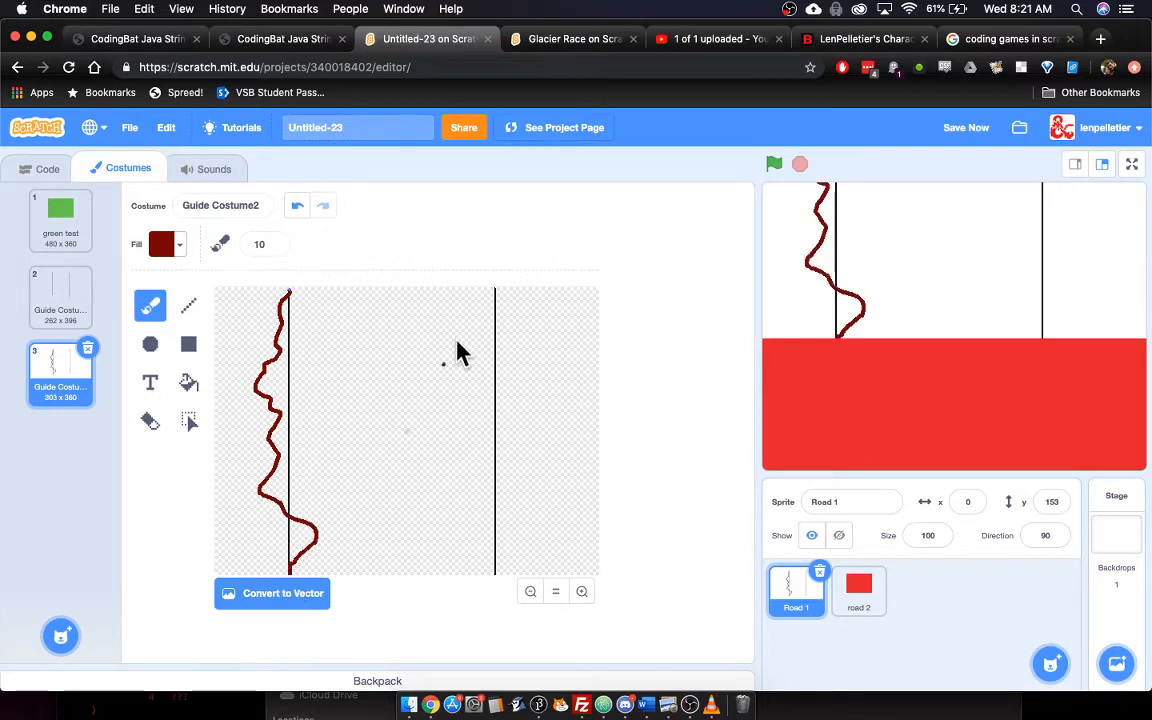
mouse_move(496, 293)
left_mouse_down()
mouse_move(476, 334)
mouse_move(503, 366)
left_mouse_up()
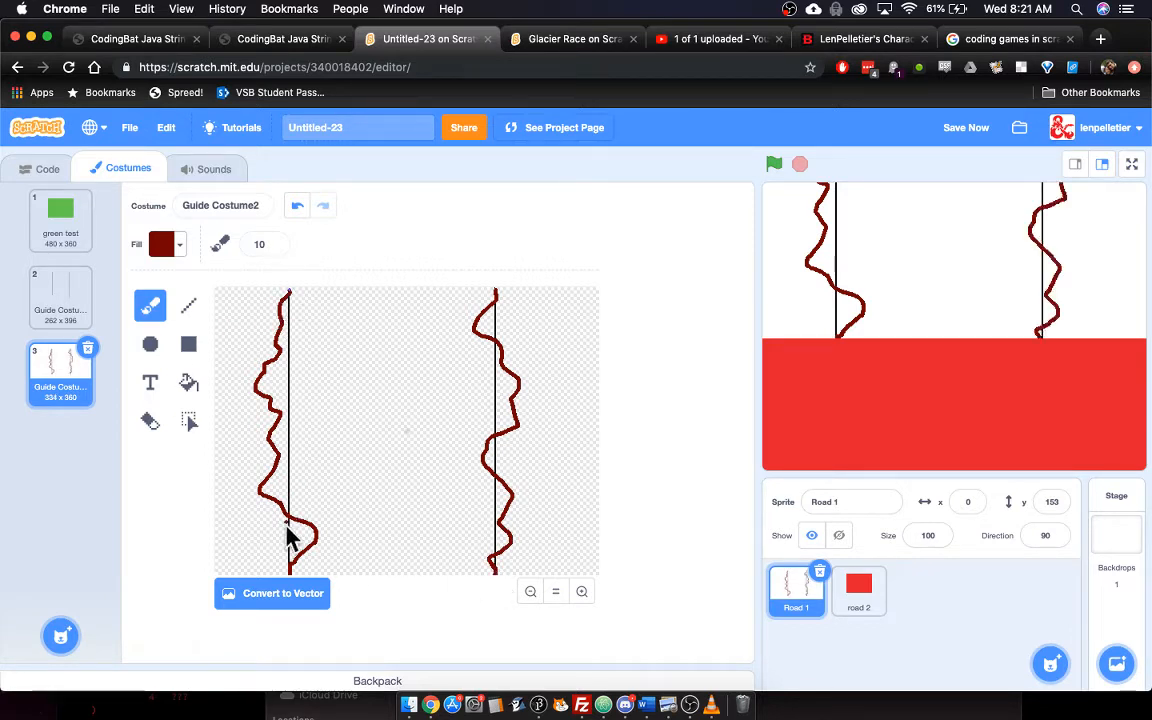
left_click(495, 291)
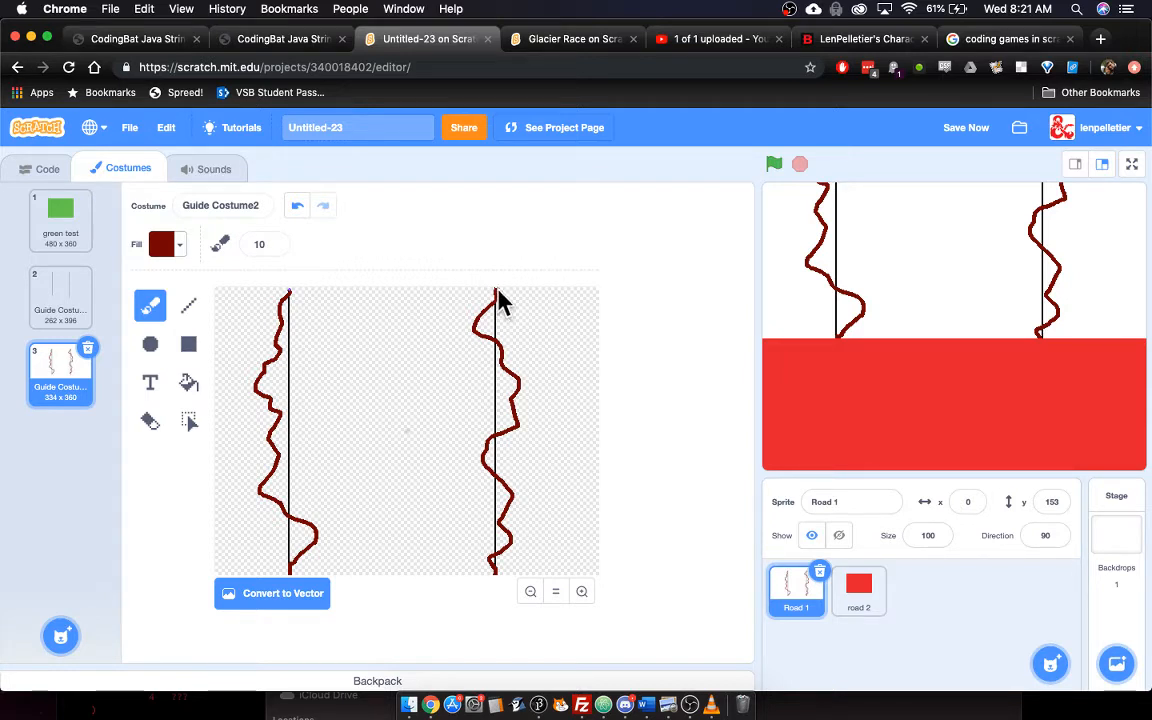
left_click(488, 561)
Erase the black guide lines between the wavy edges at eraser size 40, undoing a stroke that cuts into the left edge.
left_click(150, 421)
left_click_drag(290, 490, 295, 440)
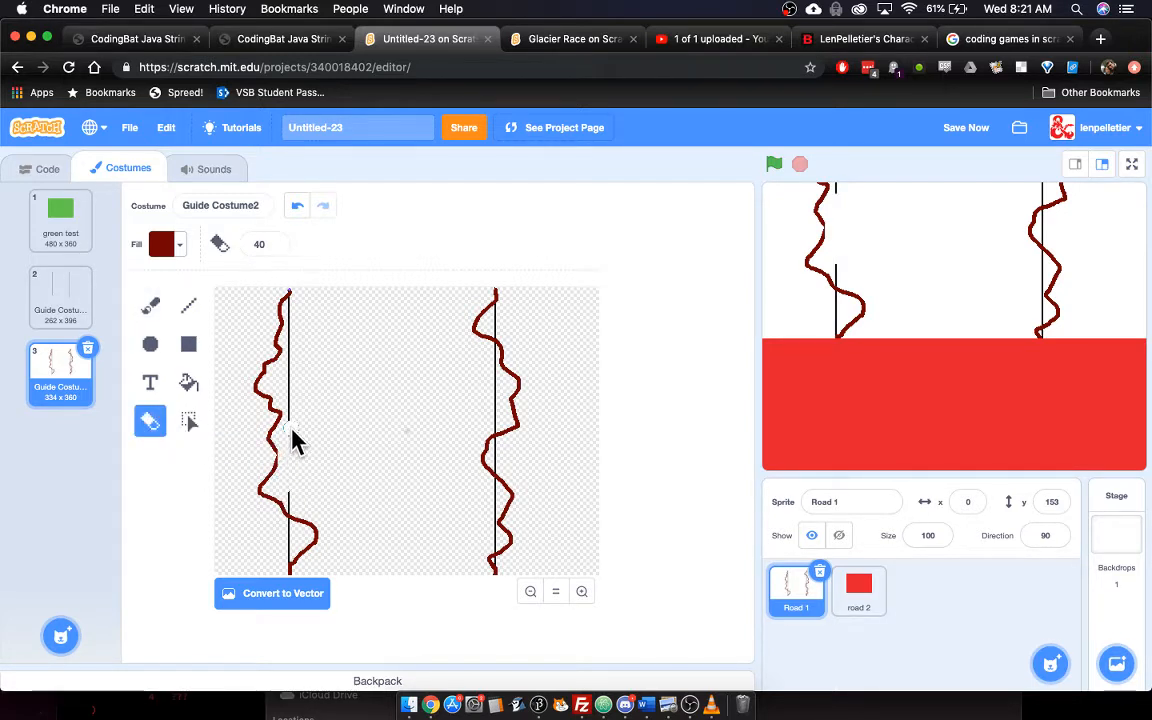
key("super+z")
left_click_drag(295, 428, 298, 332)
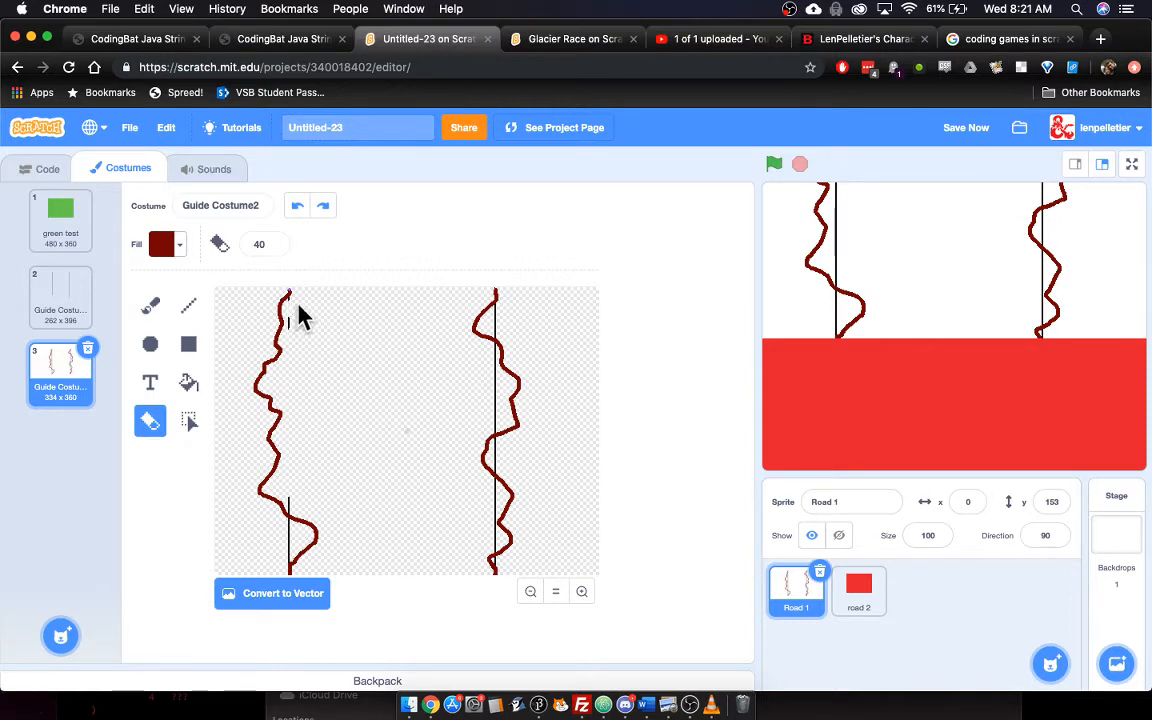
left_click_drag(296, 321, 297, 321)
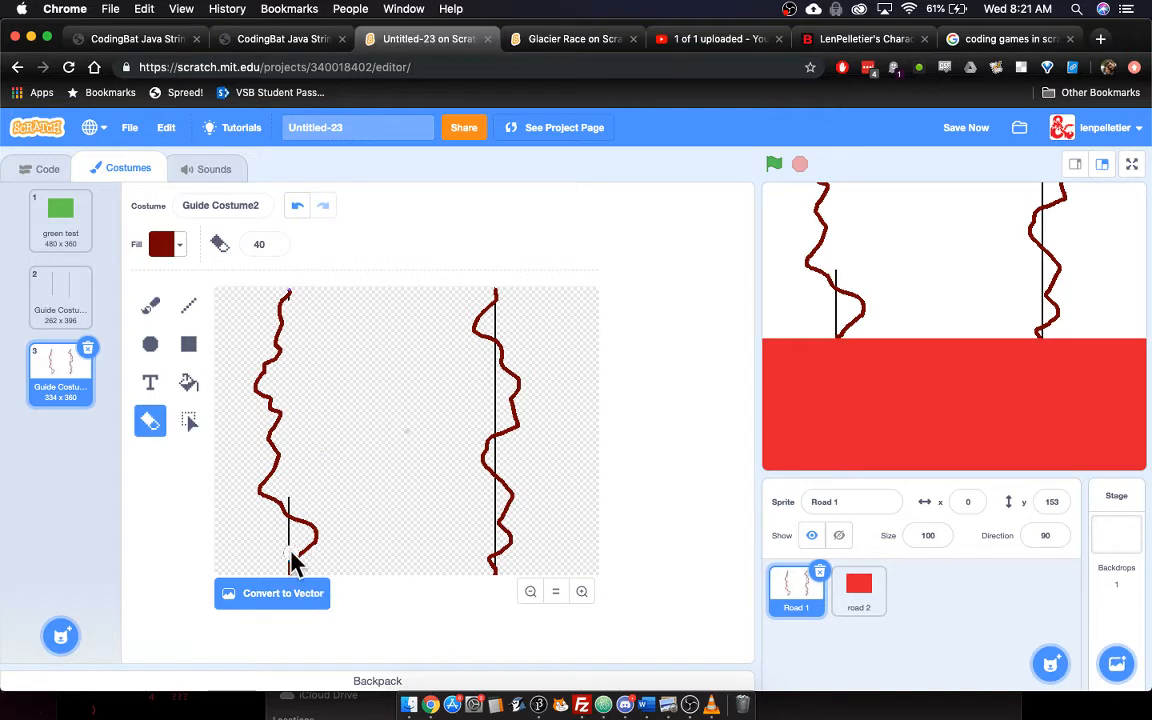
left_click_drag(290, 550, 301, 501)
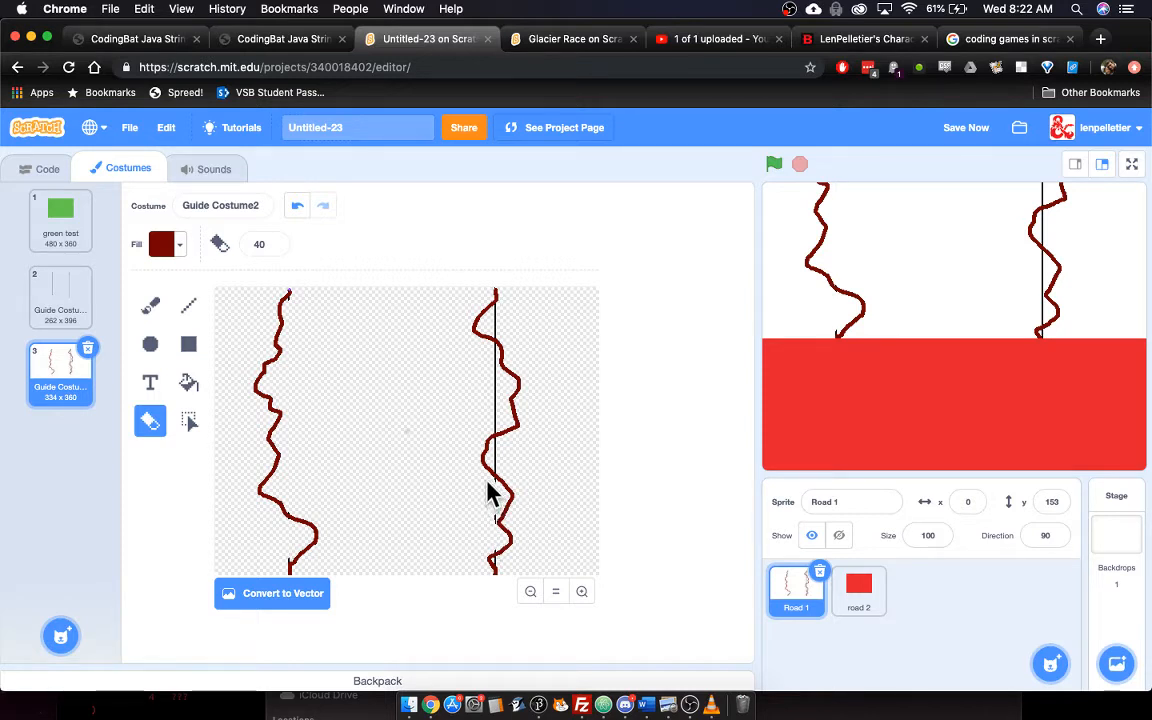
mouse_move(488, 490)
left_mouse_down()
mouse_move(480, 538)
mouse_move(500, 450)
mouse_move(503, 473)
left_mouse_up()
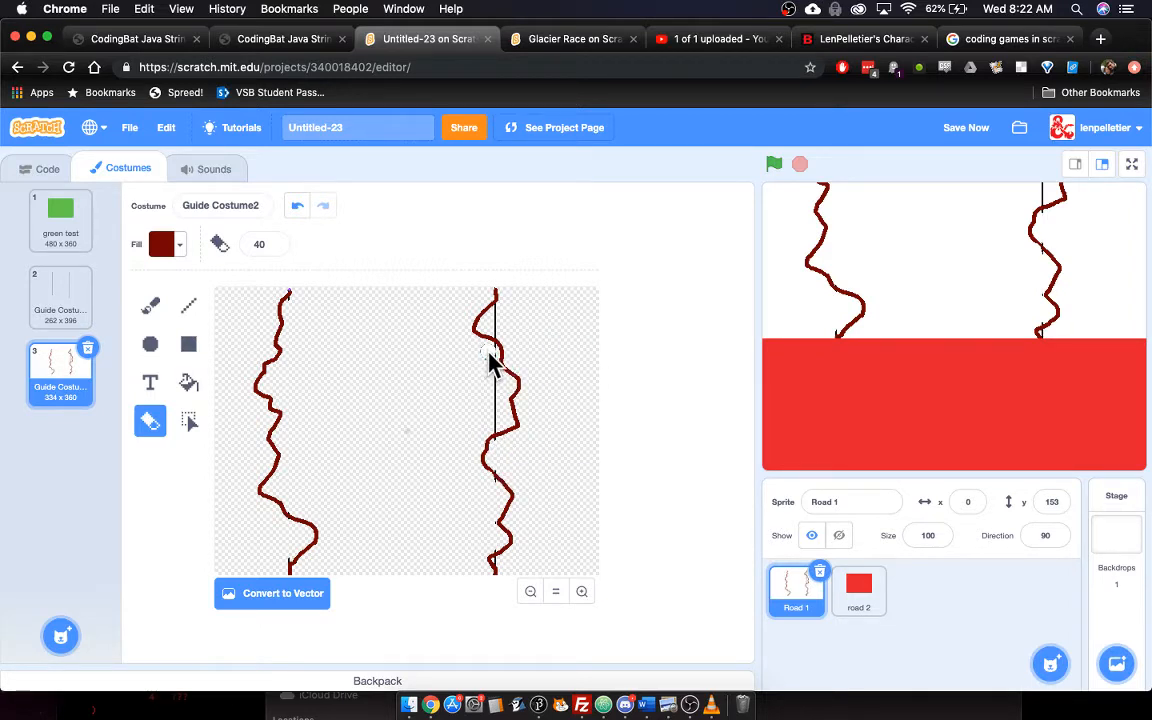
left_click_drag(490, 360, 497, 425)
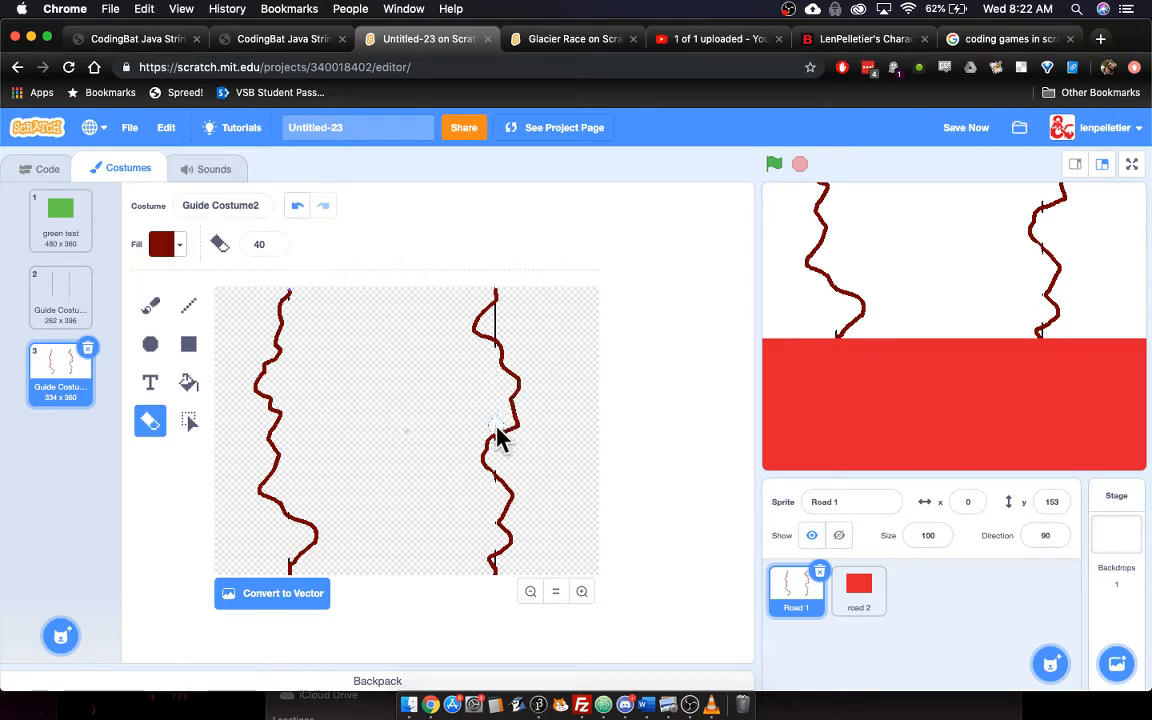
left_click_drag(496, 437, 501, 339)
Fill the area outside the right wavy edge with dark red, try the same on the left side, and undo that last fill.
left_click(189, 386)
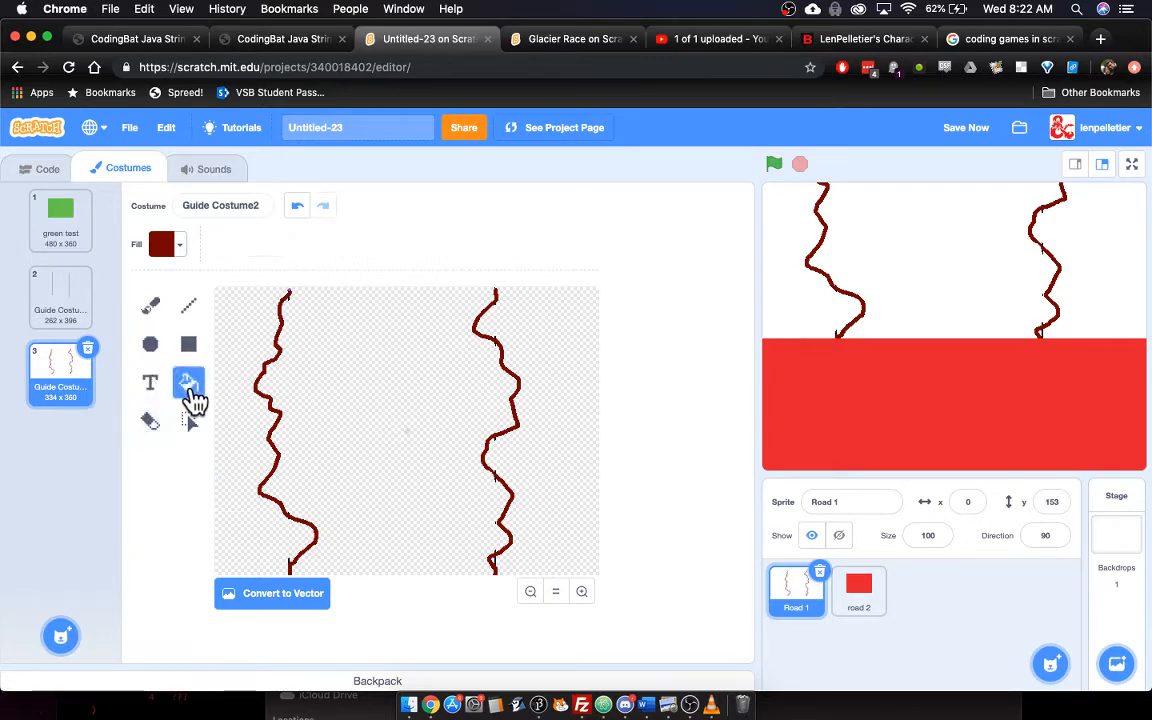
left_click(559, 462)
left_click(232, 482)
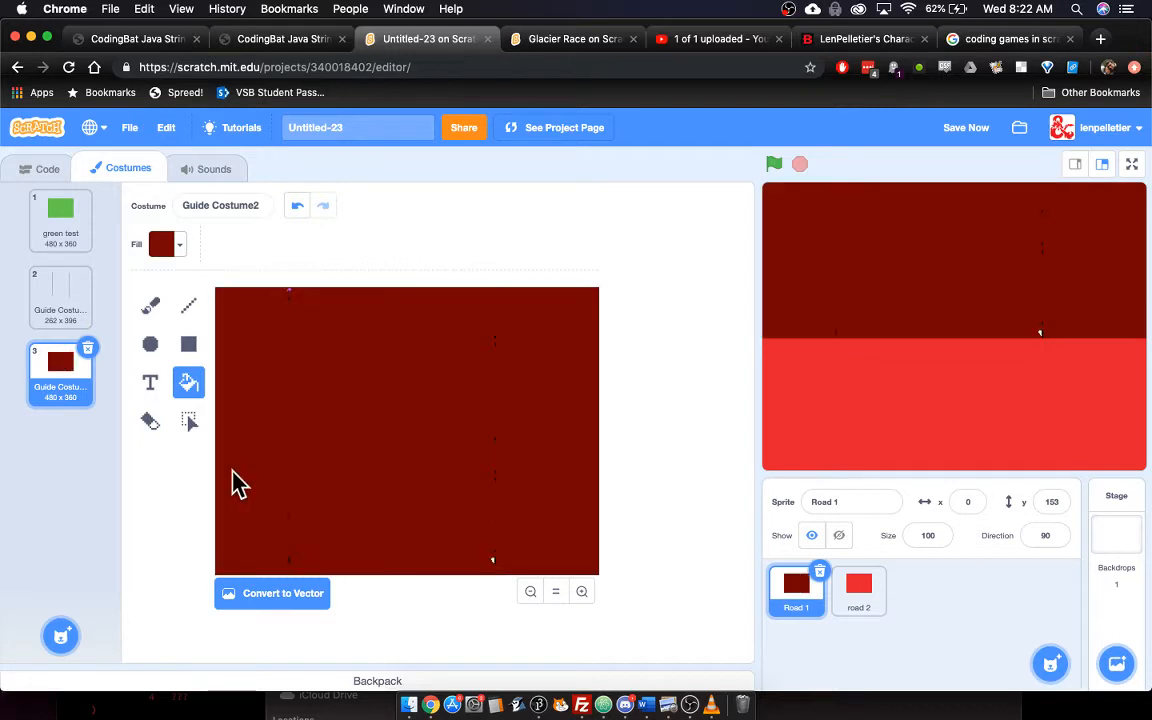
key("super+z")
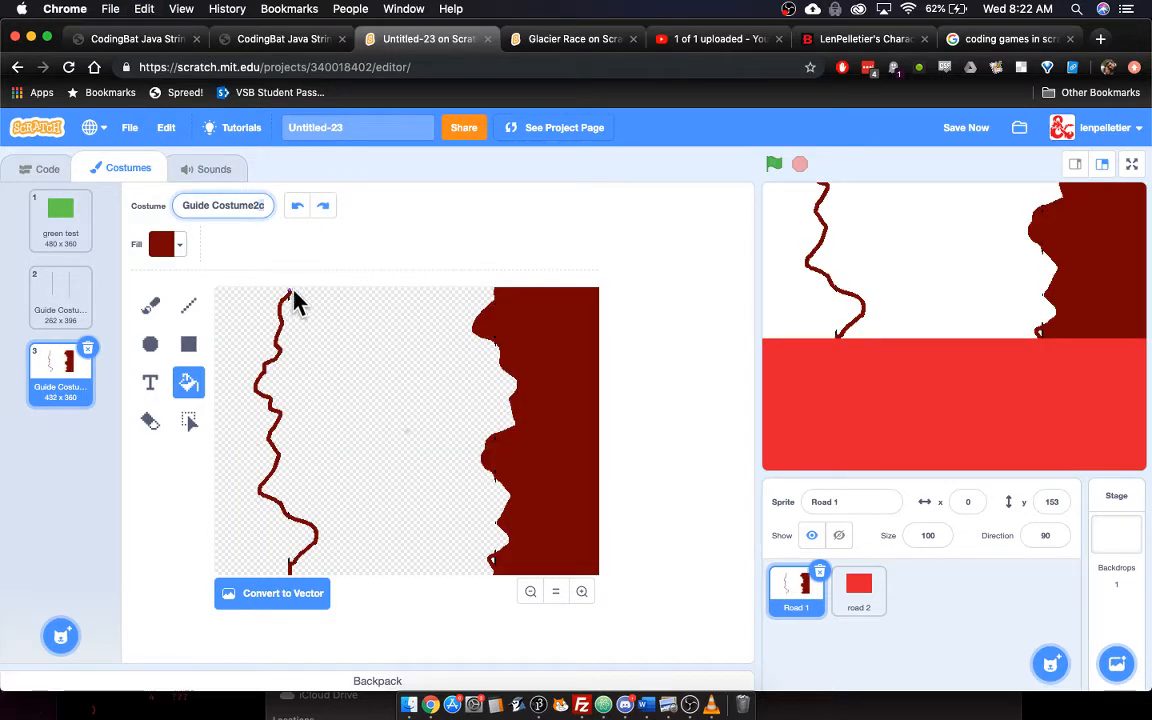
Close the gap at the top of the left wavy edge with the Brush and fill the area outside it with dark red.
left_click(151, 307)
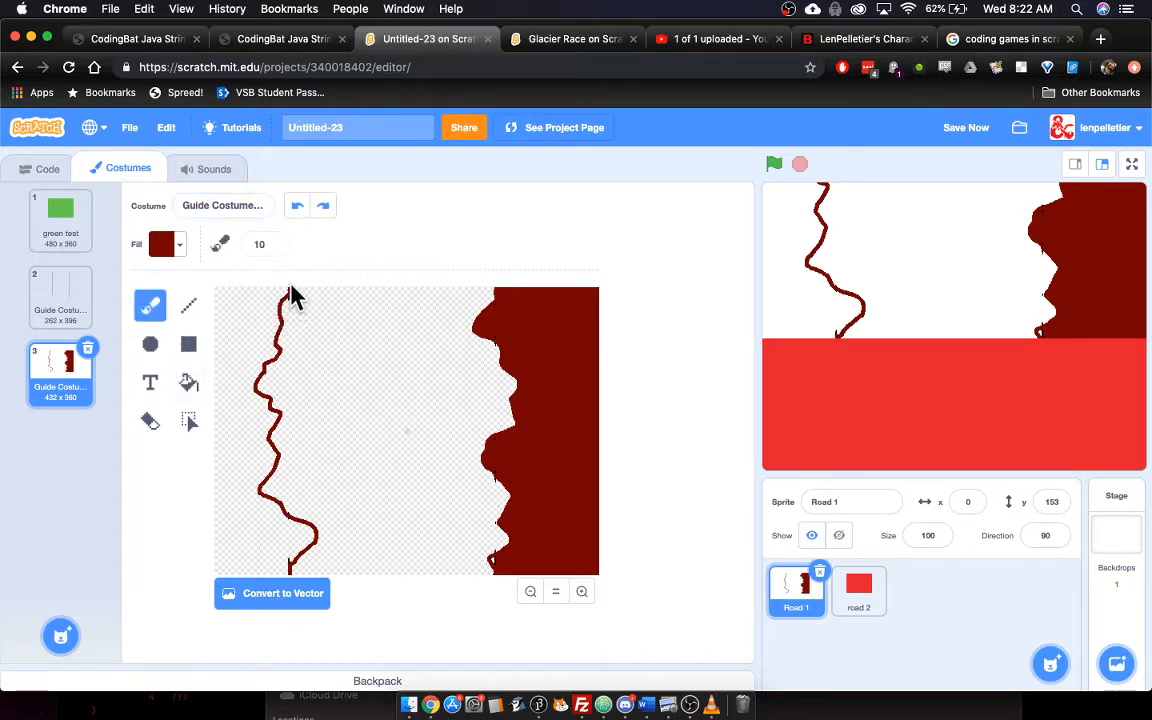
left_click_drag(290, 295, 289, 287)
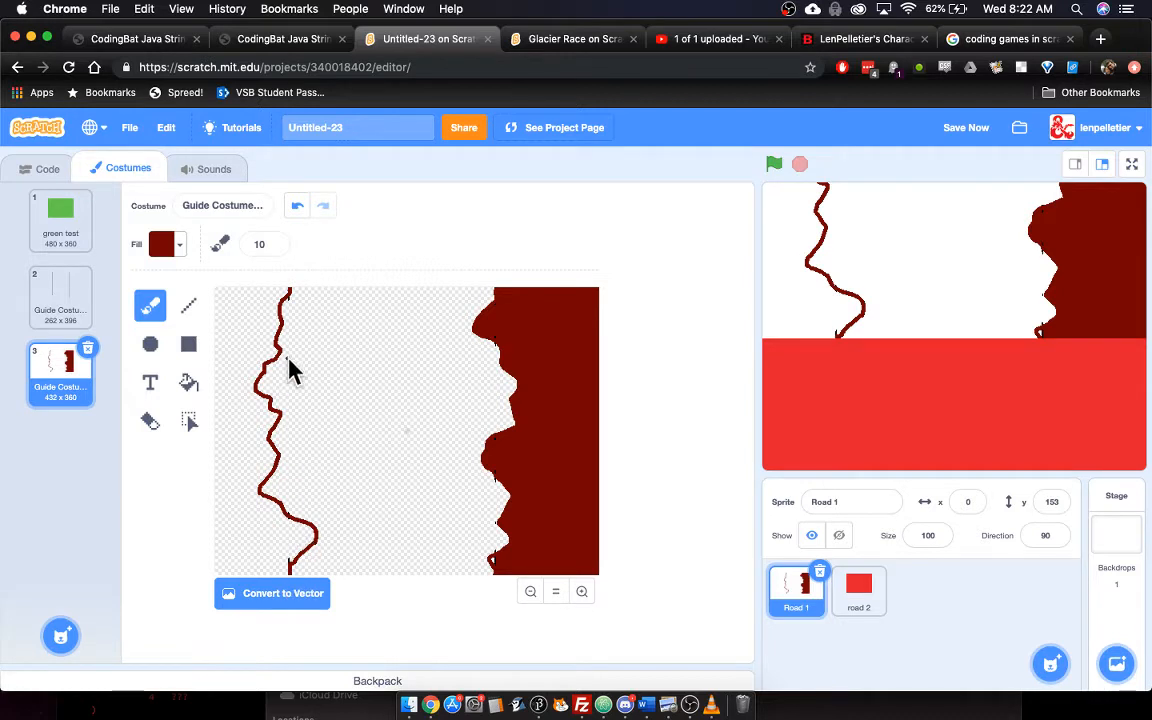
left_click(190, 385)
left_click(230, 393)
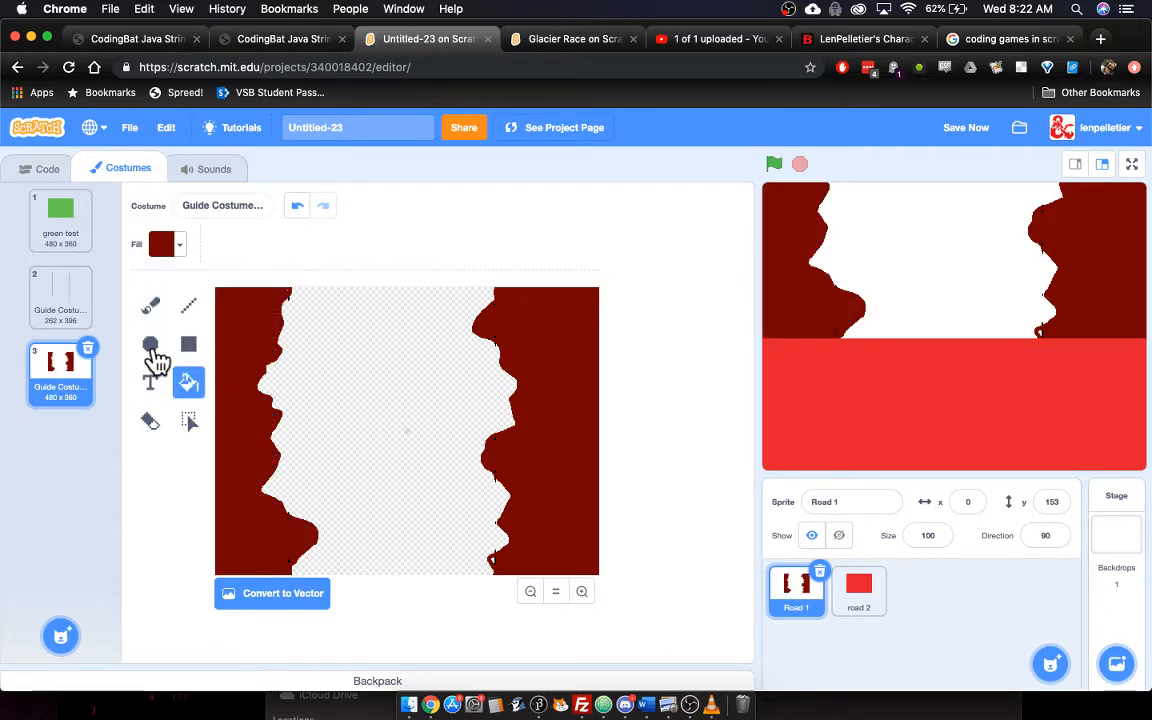
Fill the road area between the two edges with orange-red of color 4, saturation 100 and brightness 100.
left_click(176, 248)
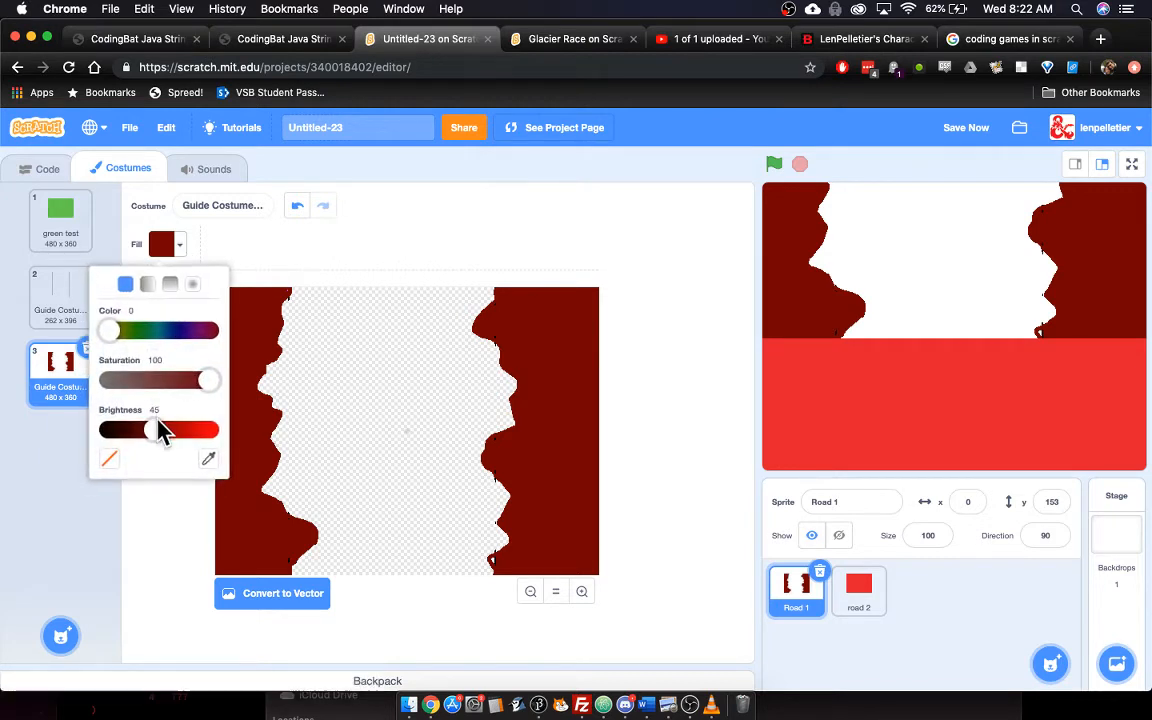
left_click_drag(160, 428, 258, 438)
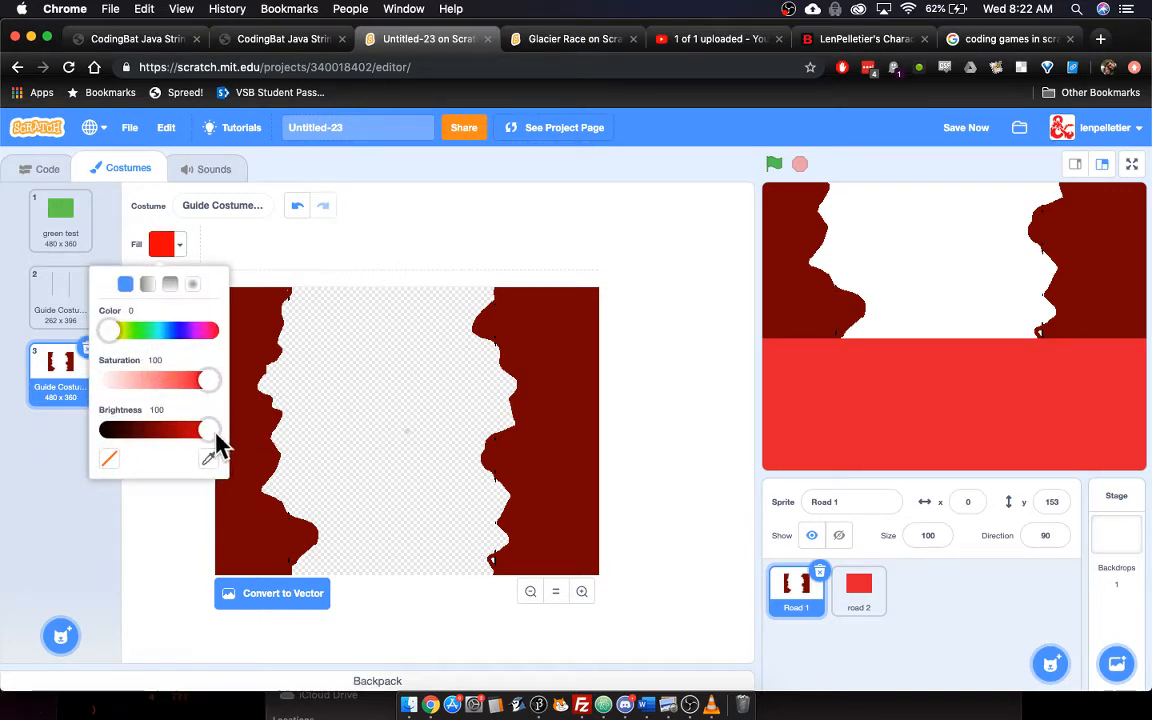
left_click_drag(107, 322, 106, 333)
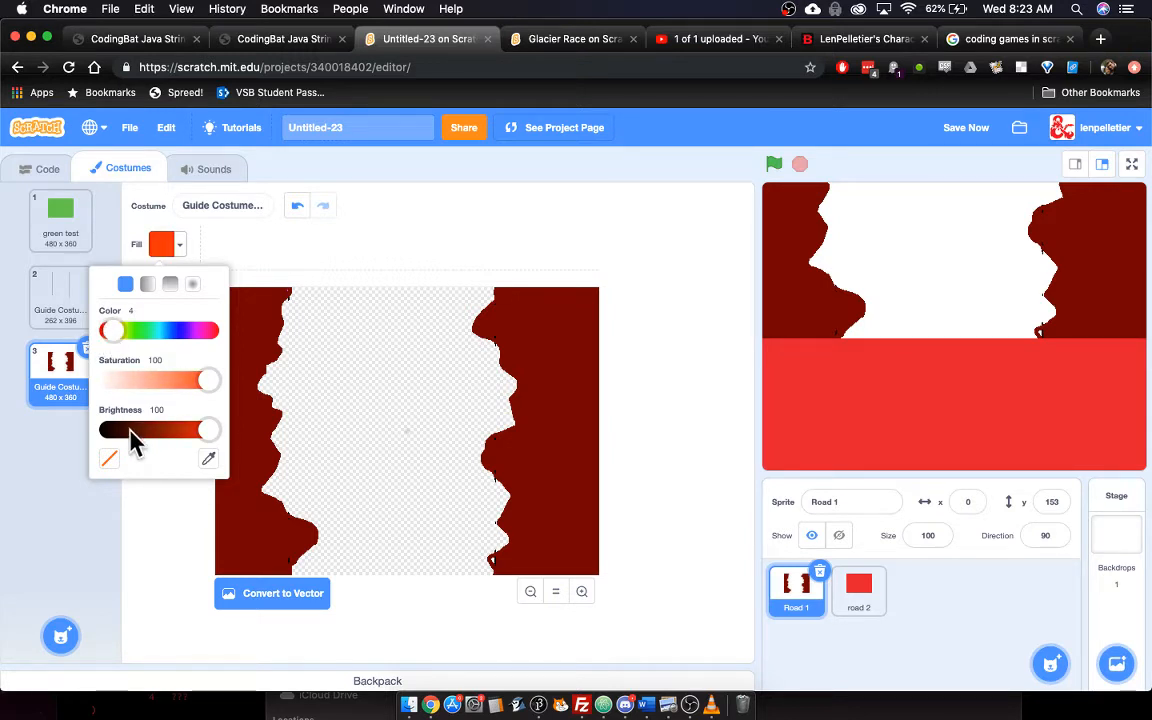
left_click(352, 444)
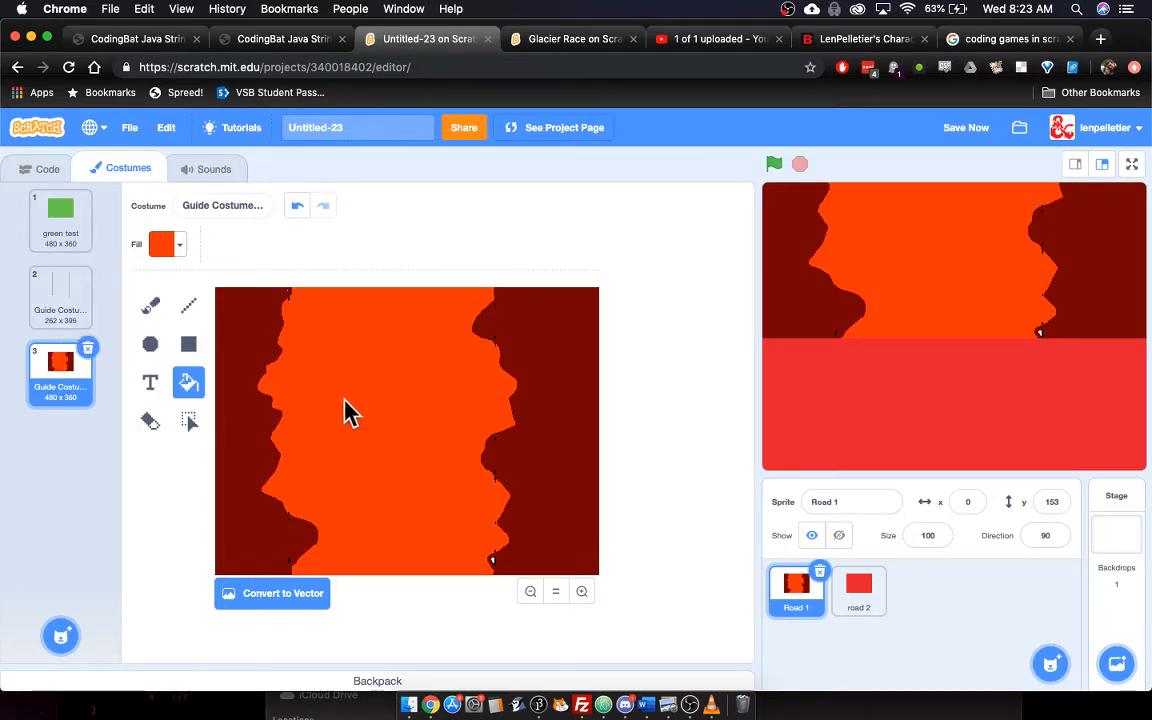
Duplicate Guide Costume and rename the painted red road costume as Lava 1.
right_click(68, 314)
left_click(95, 325)
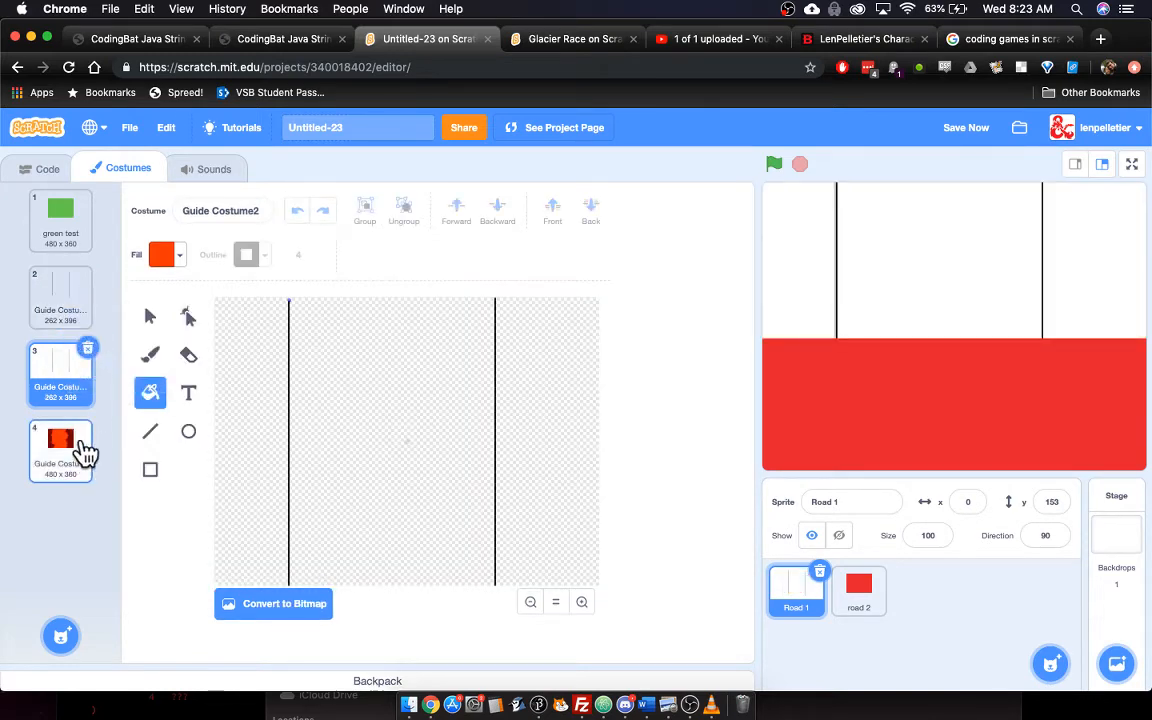
left_click(60, 466)
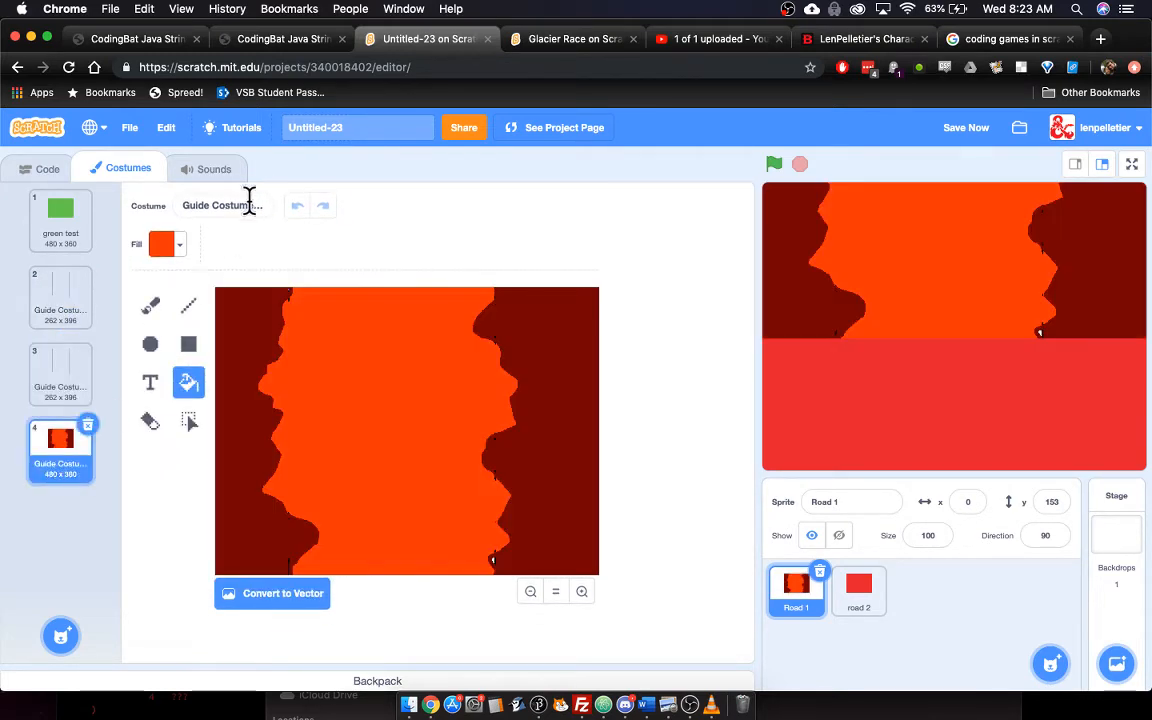
left_click_drag(257, 203, 108, 203)
key("BackSpace")
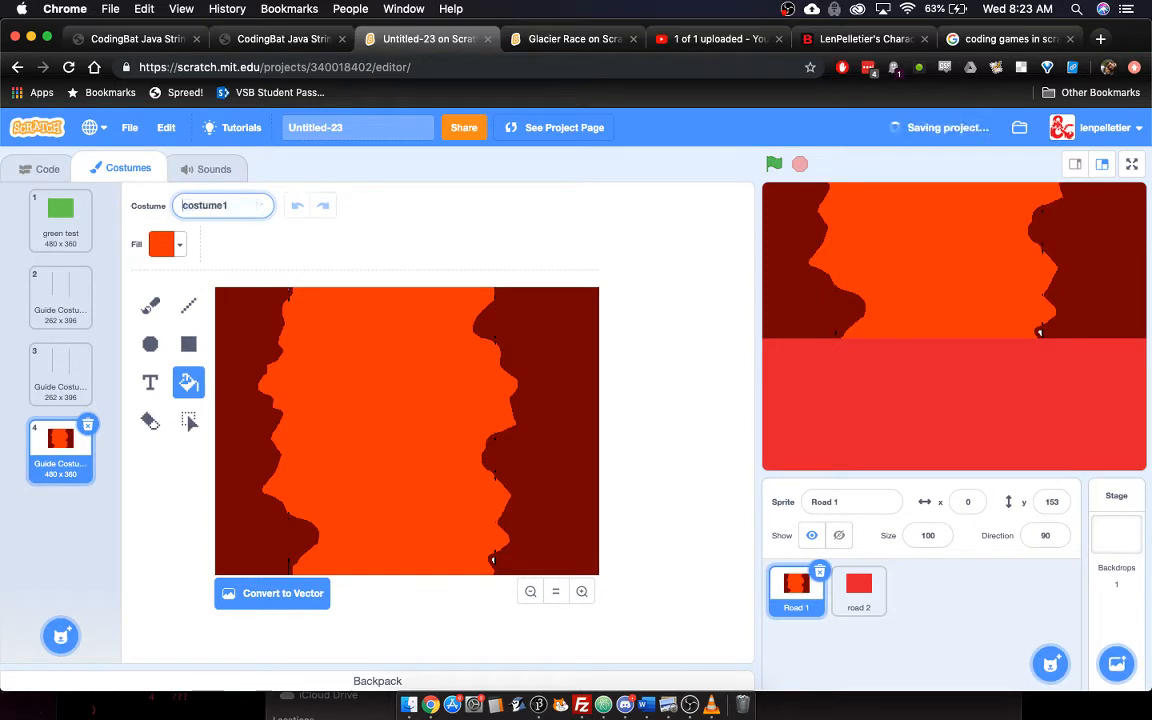
left_click_drag(223, 205, 181, 205)
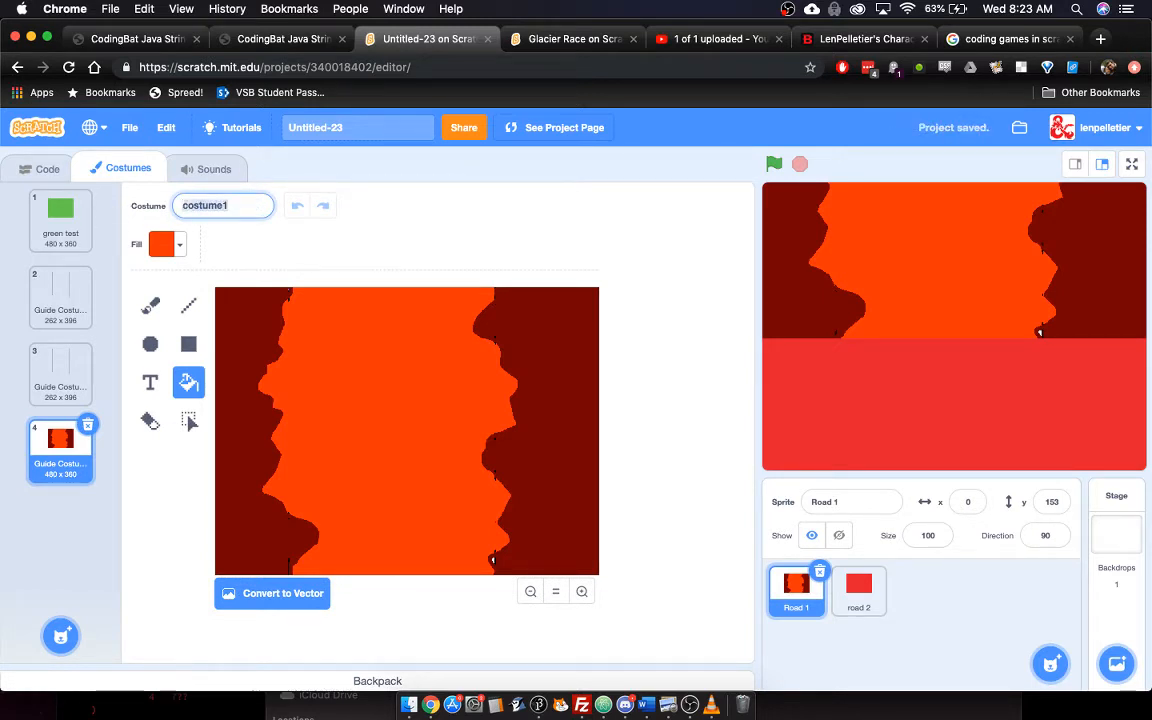
type("Lava 1")
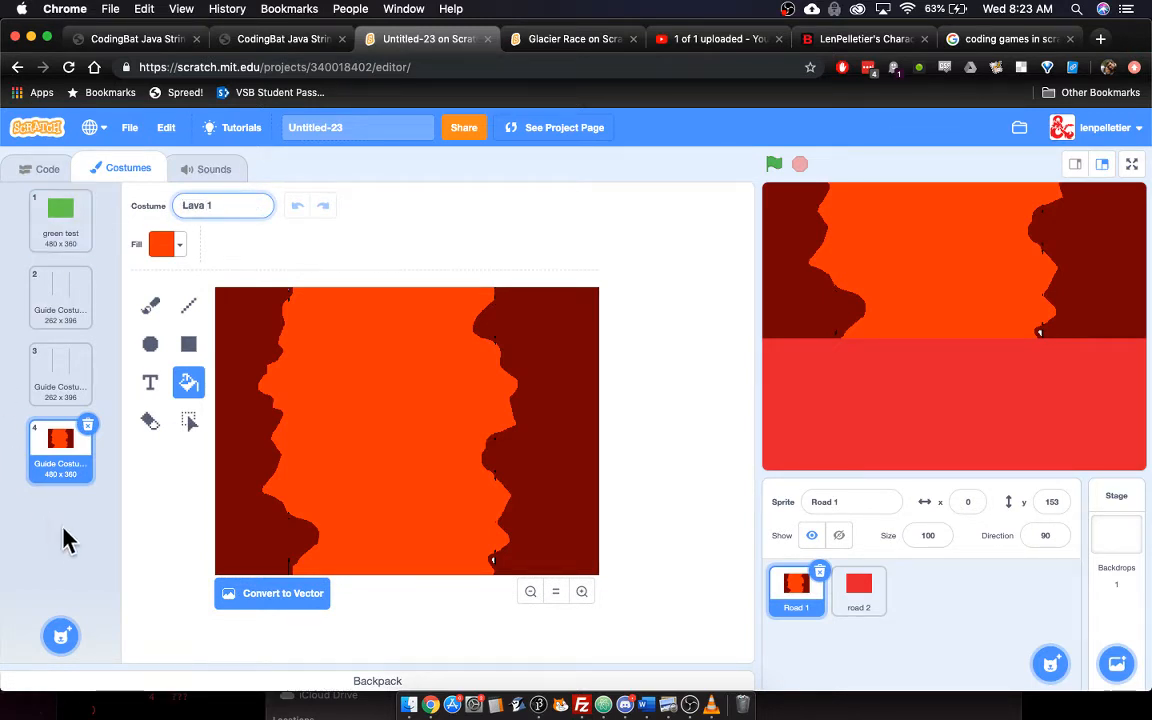
key("Return")
Move the Guide Costume2 copy below Lava 1 in the costume order, compare it with Lava 1, and delete the copy.
left_click(68, 385)
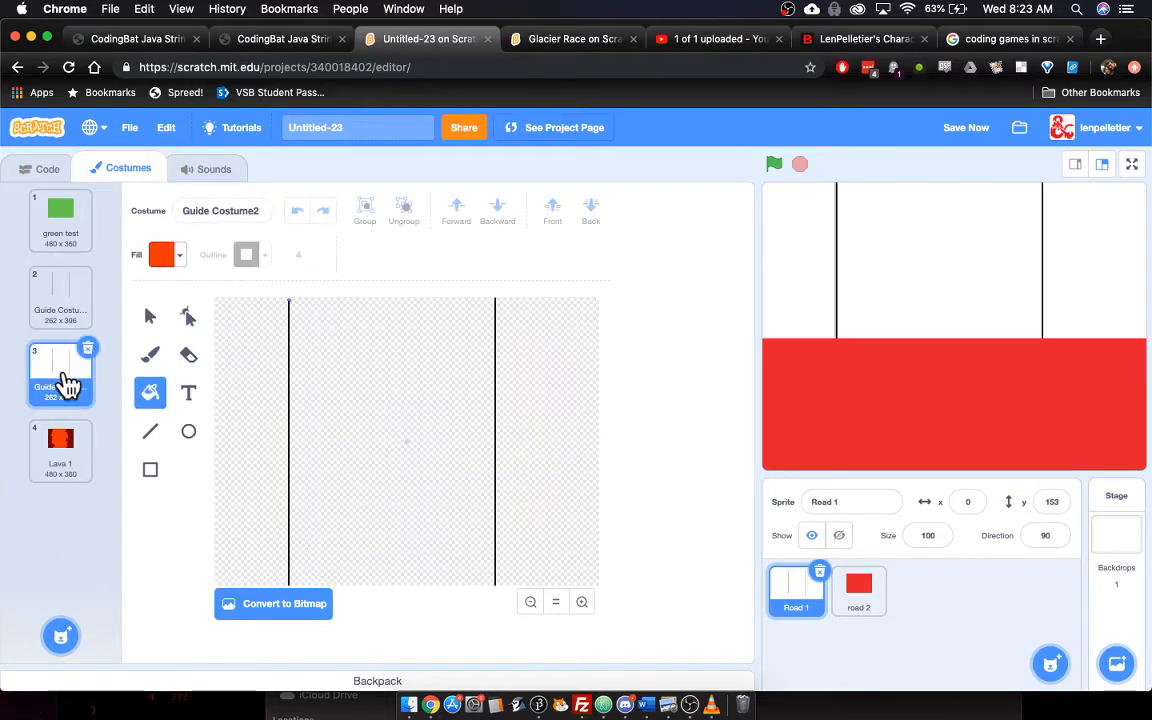
left_click_drag(62, 383, 60, 460)
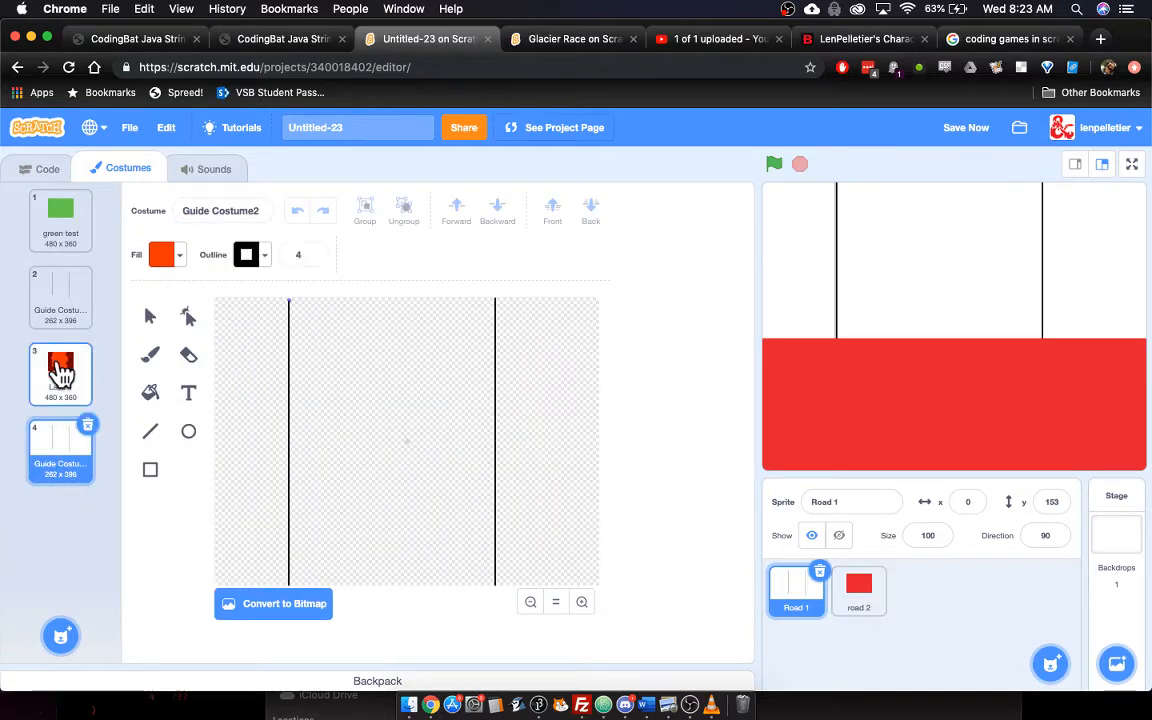
left_click(58, 362)
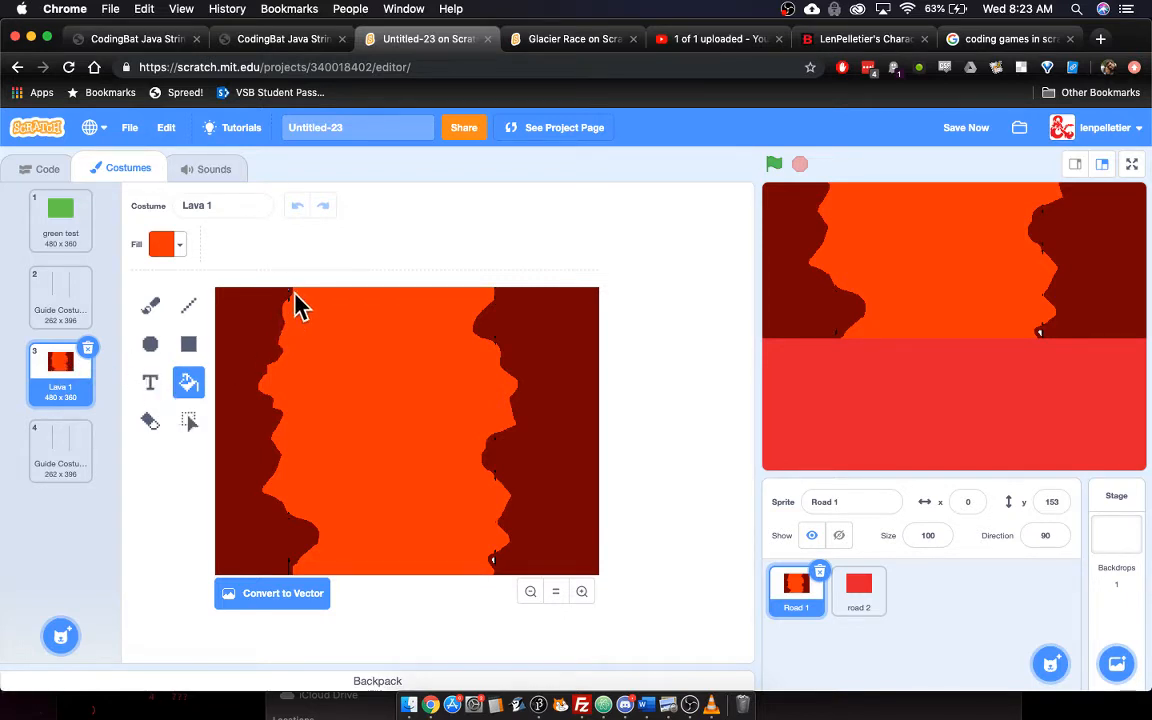
left_click(62, 442)
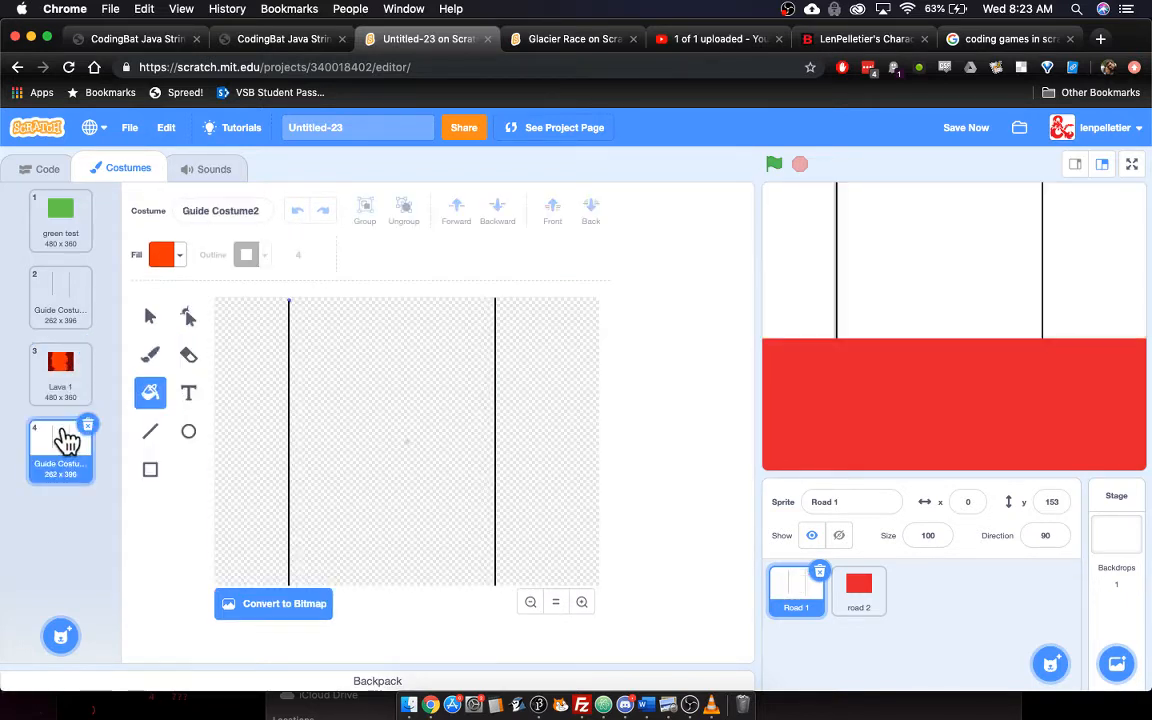
left_click(80, 396)
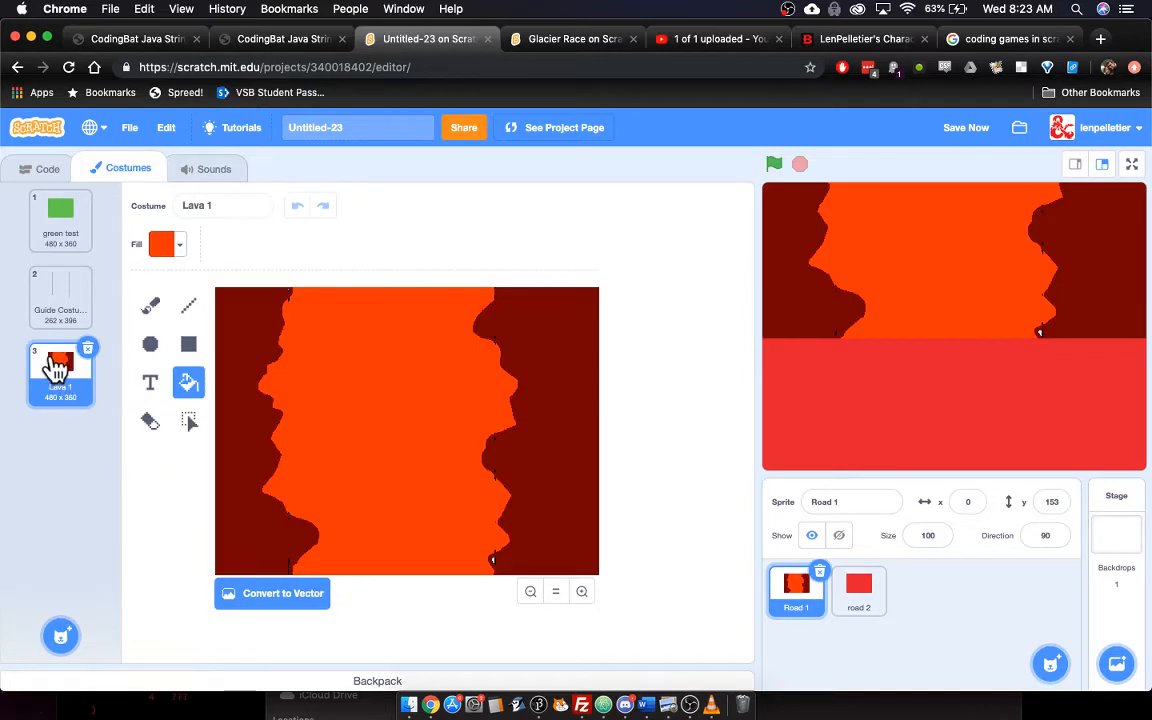
Duplicate the Lava 1 costume.
right_click(55, 366)
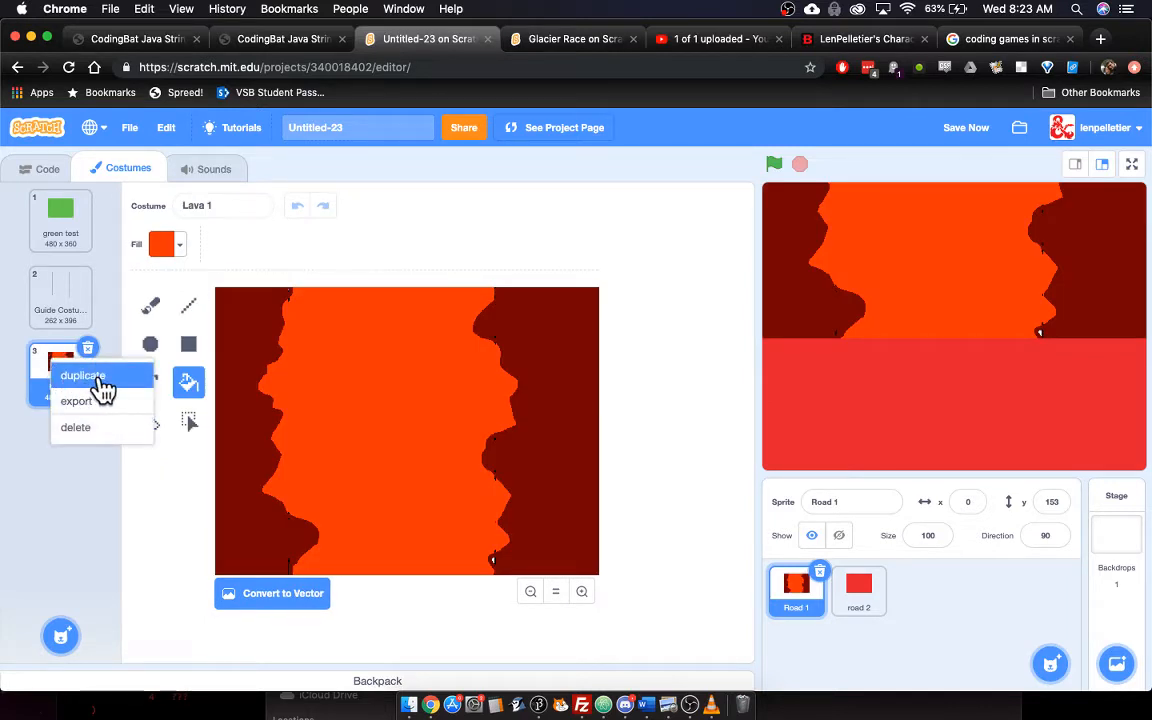
left_click(104, 389)
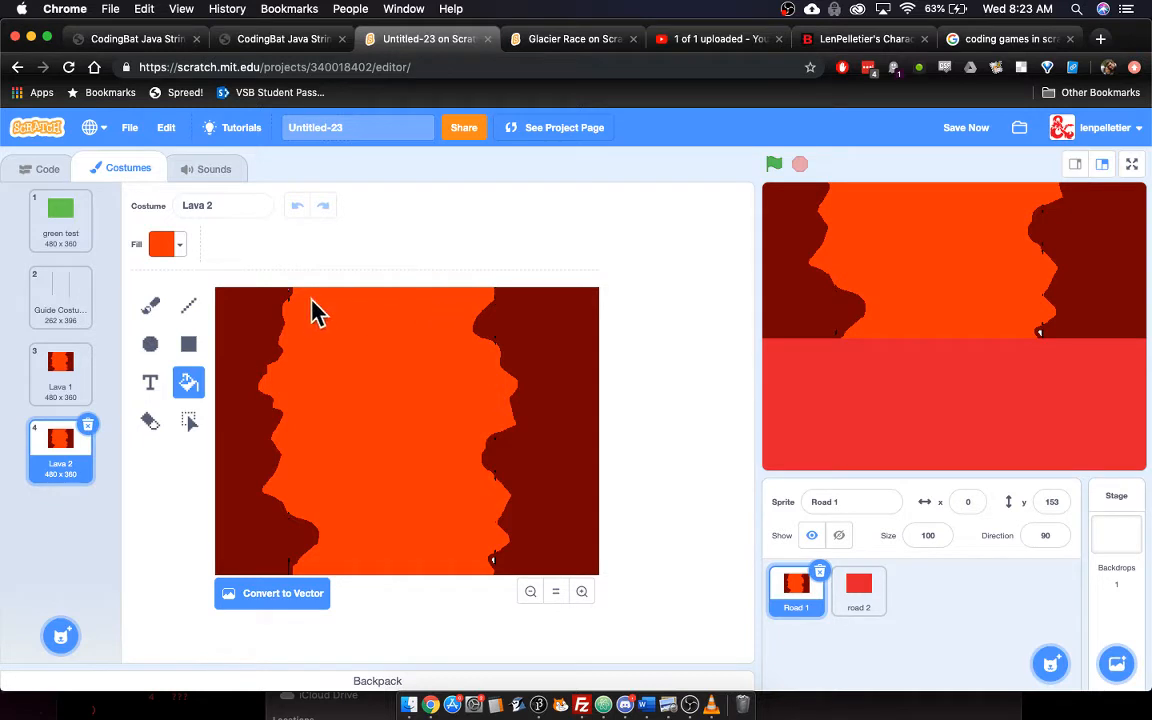
In Lava 2, brush a left edge curving into the road in dark red sampled from the border, and fill the area behind it.
left_click(150, 306)
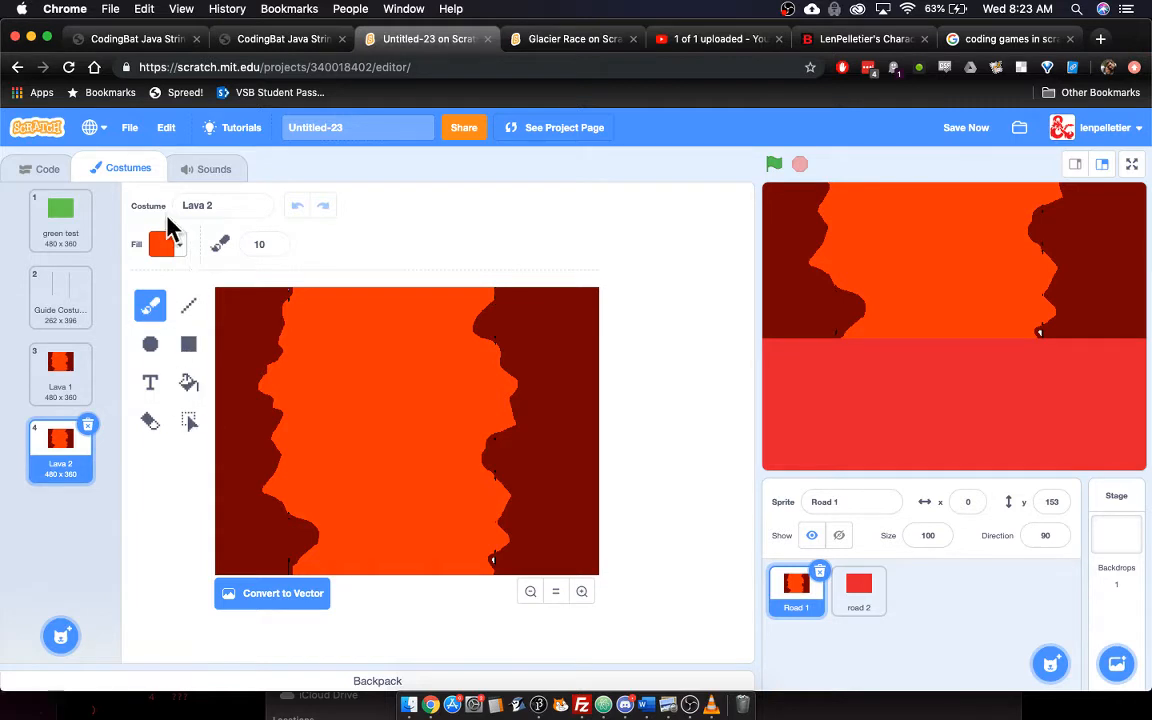
left_click(163, 245)
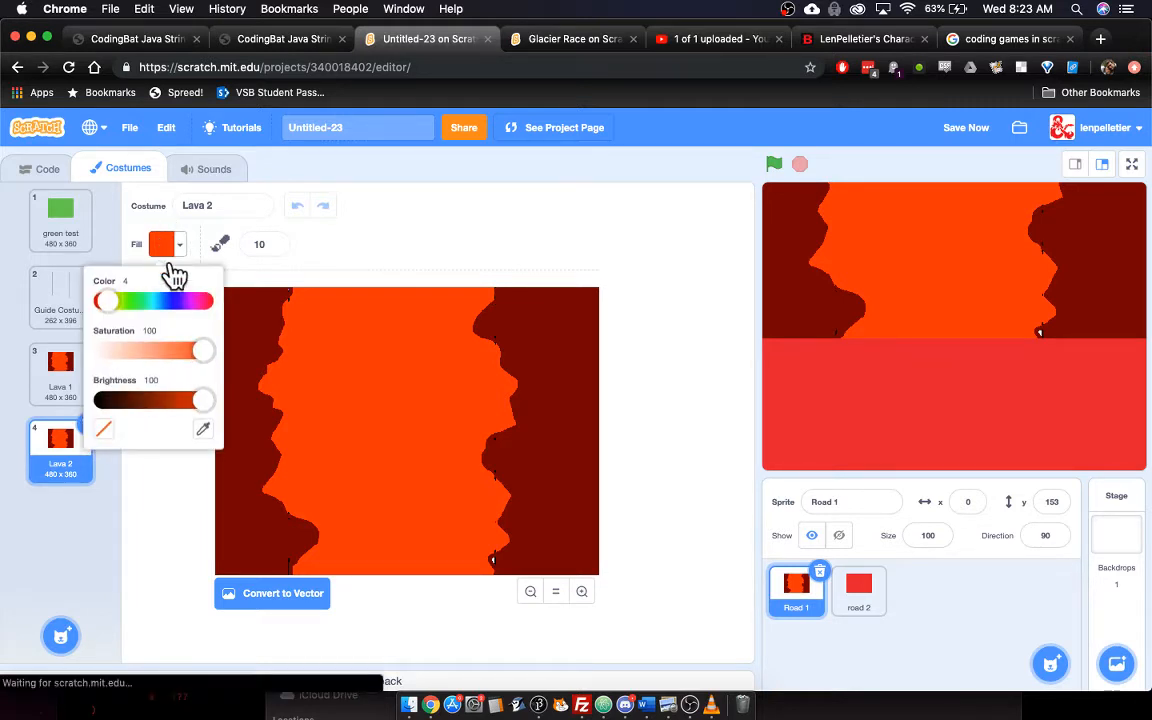
left_click(203, 430)
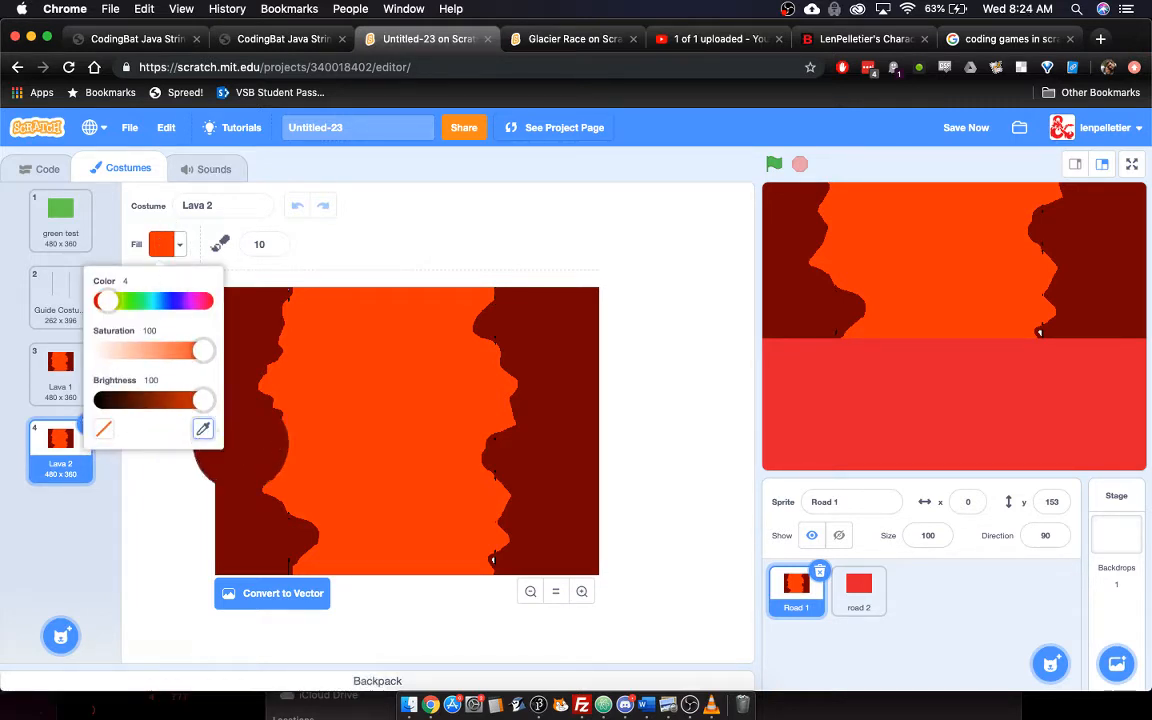
left_click(245, 440)
left_click(336, 268)
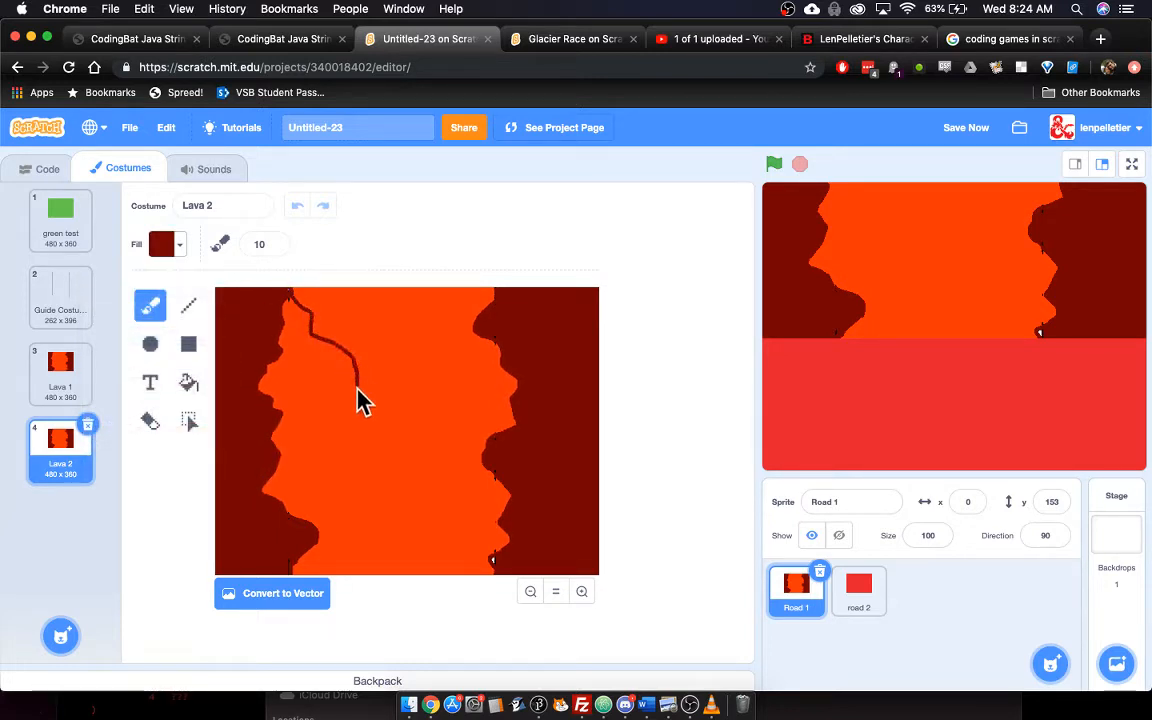
mouse_move(375, 426)
left_mouse_down()
mouse_move(396, 458)
mouse_move(393, 483)
mouse_move(362, 530)
left_mouse_up()
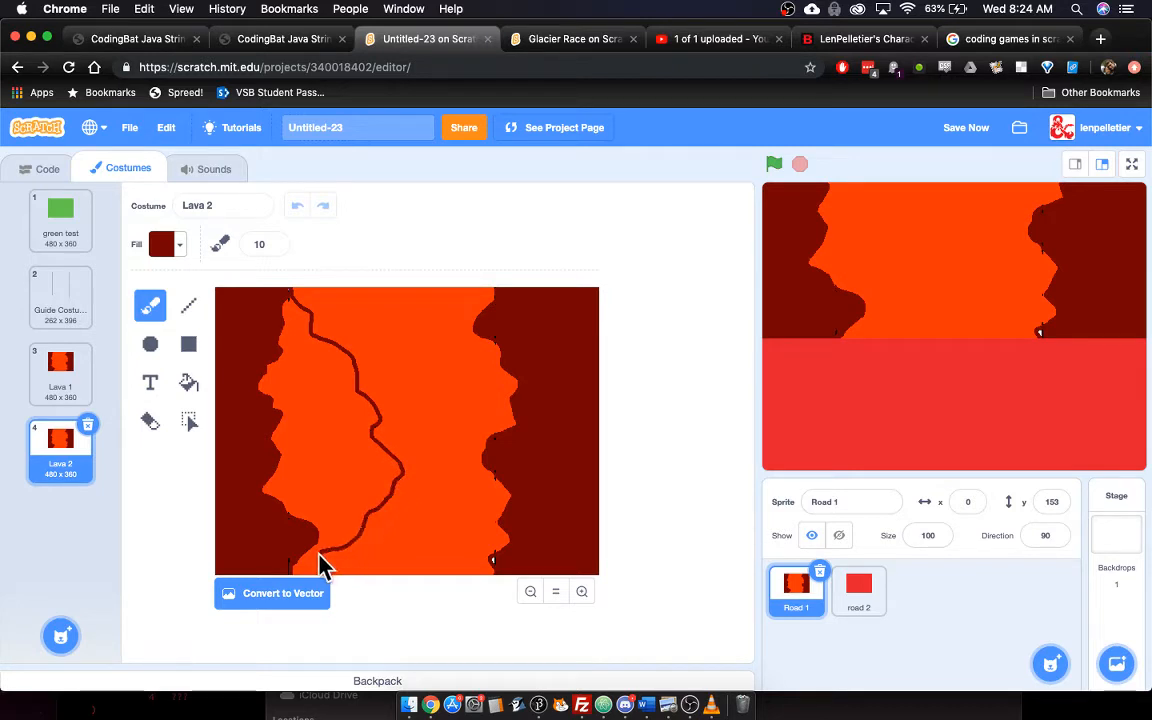
left_click_drag(289, 580, 289, 582)
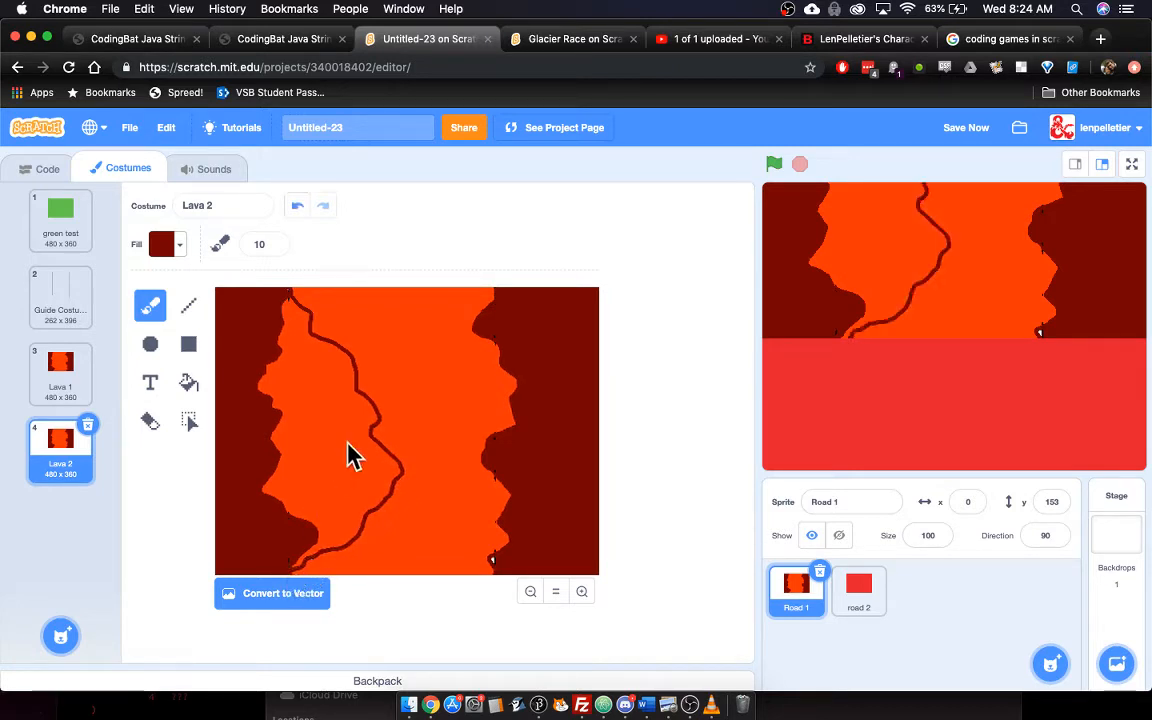
left_click(188, 384)
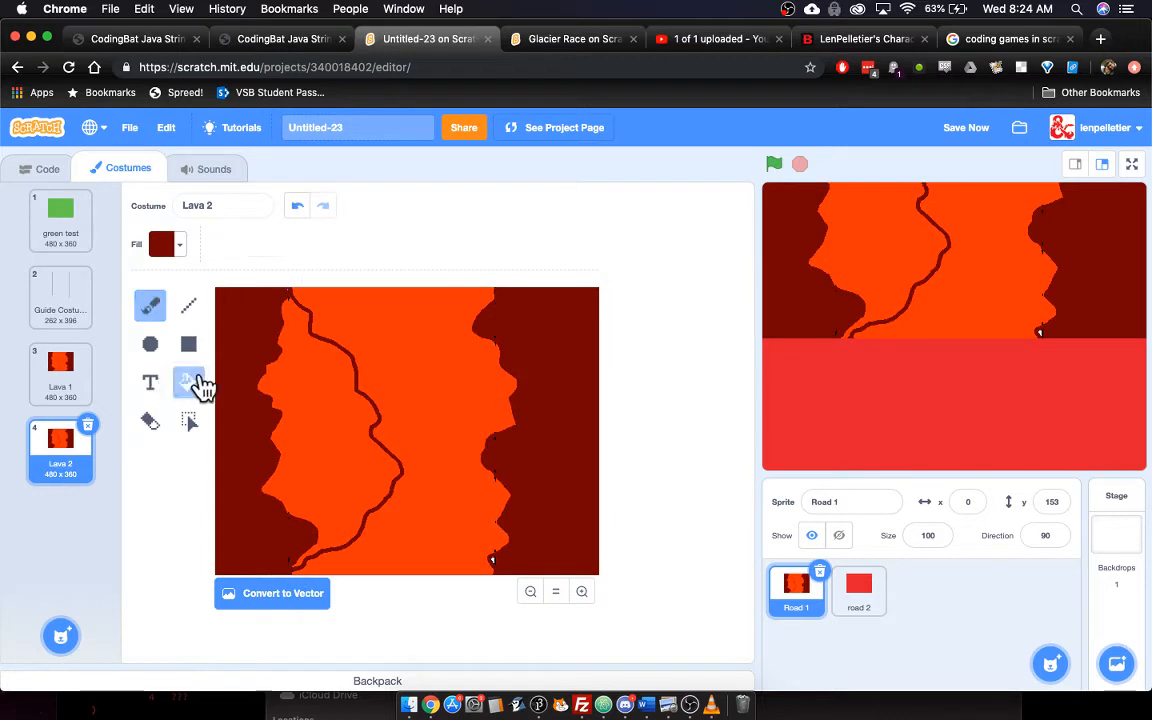
left_click(322, 406)
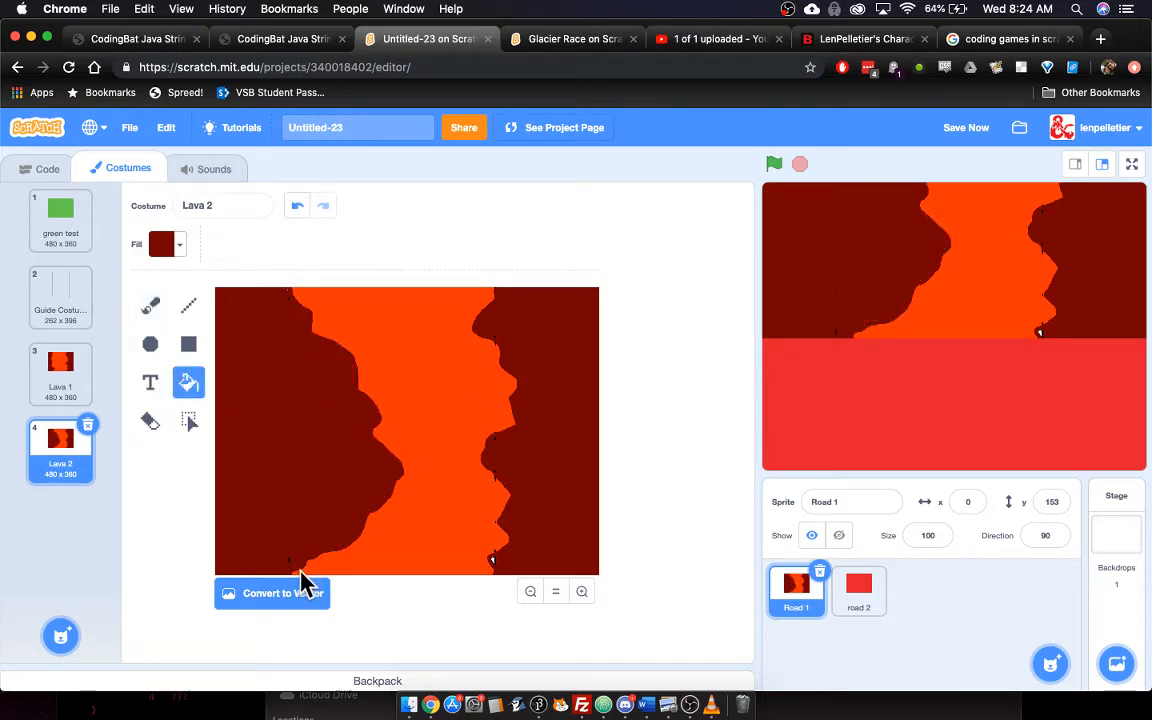
left_click(150, 305)
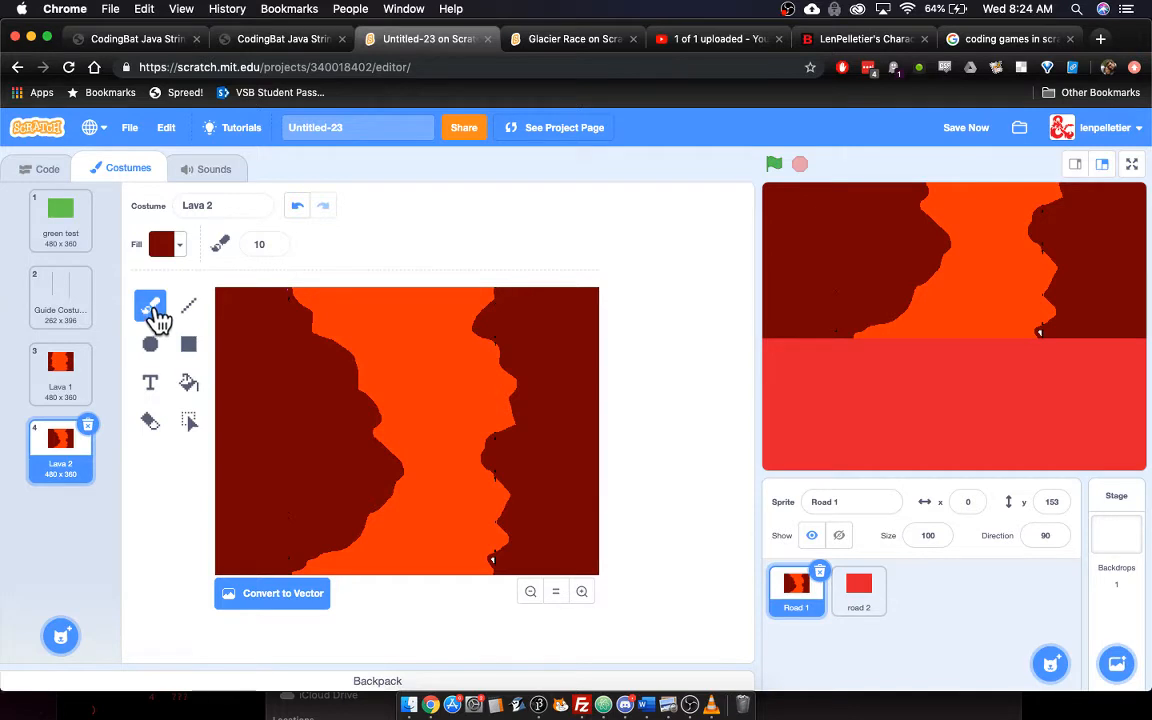
left_click(165, 248)
left_click(400, 384)
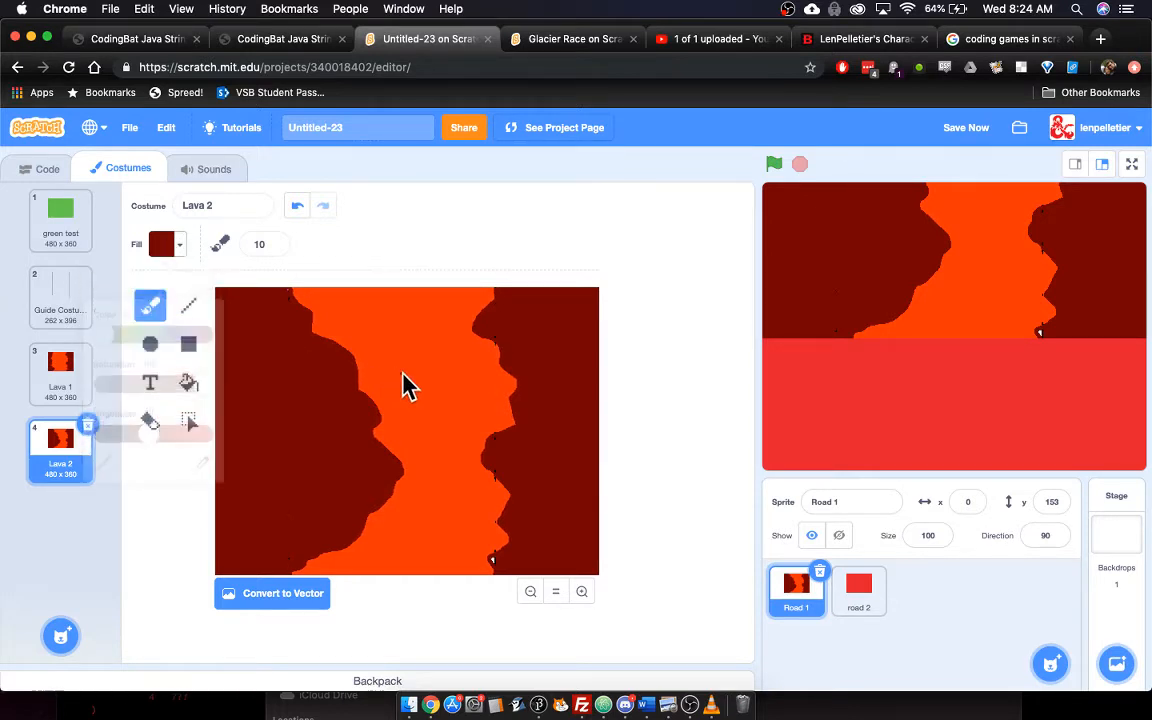
key("ctrl+z")
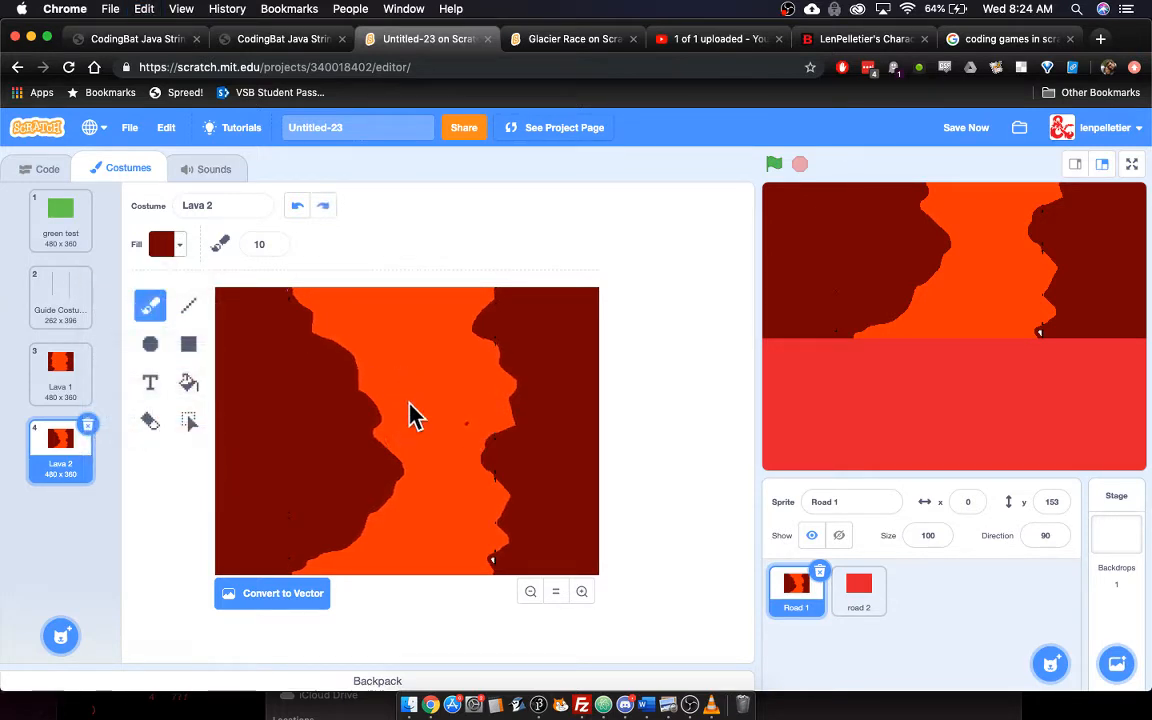
Brush a right edge curving outward in orange-red sampled from the road, and fill the area between it and the road.
left_click(168, 248)
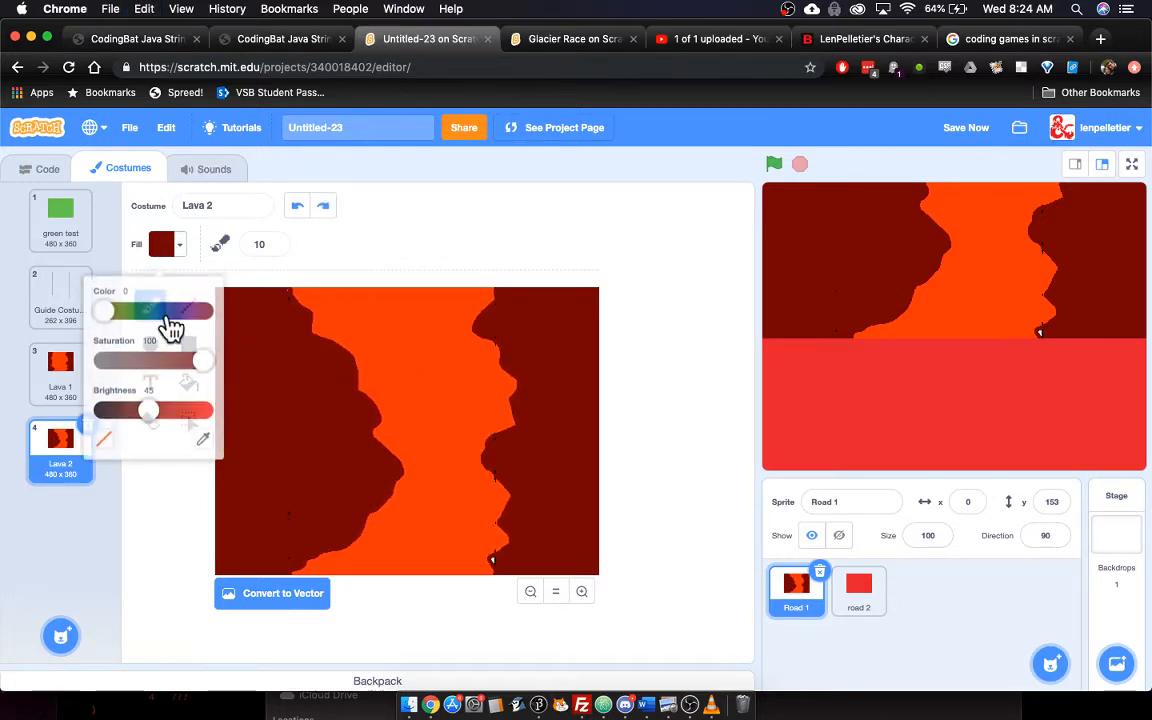
left_click(405, 340)
left_click(328, 250)
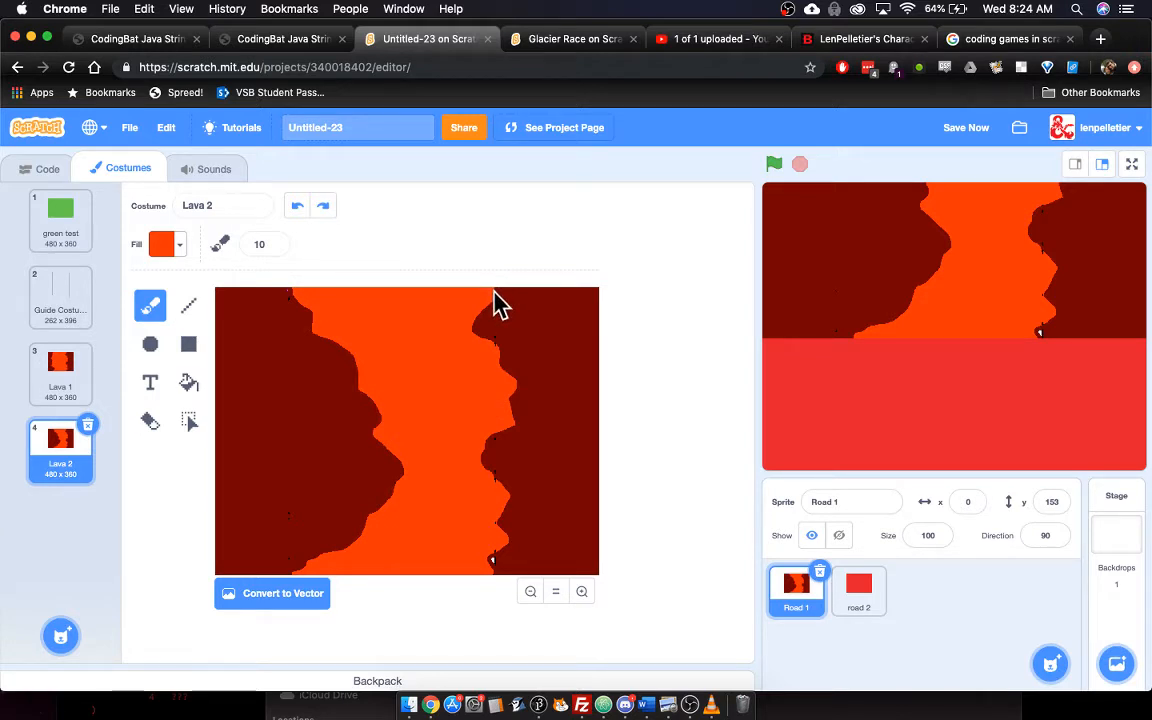
mouse_move(522, 327)
left_mouse_down()
mouse_move(561, 372)
mouse_move(584, 447)
mouse_move(546, 530)
left_mouse_up()
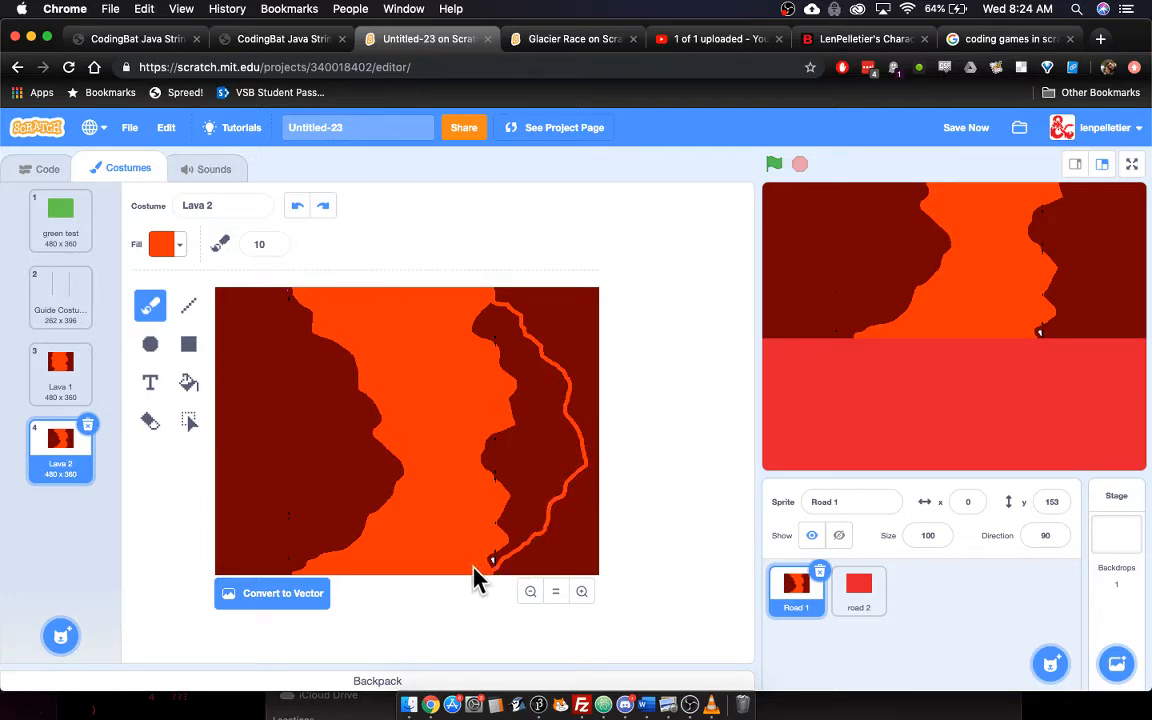
left_click_drag(474, 566, 496, 554)
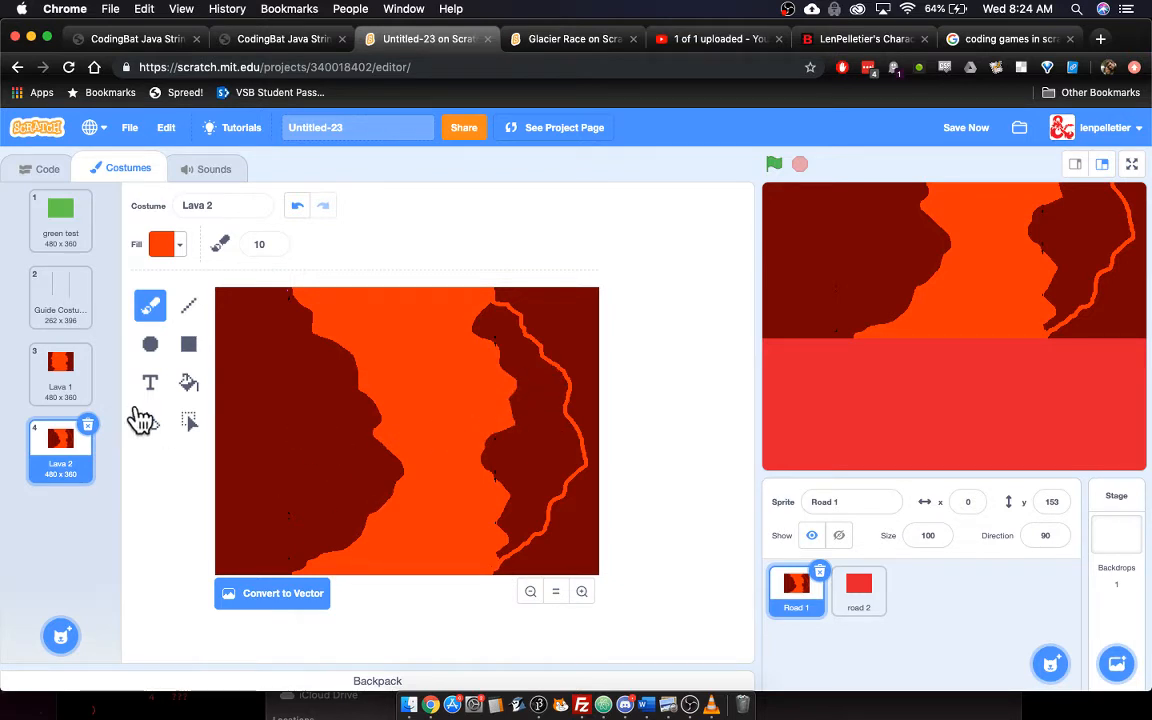
left_click(189, 383)
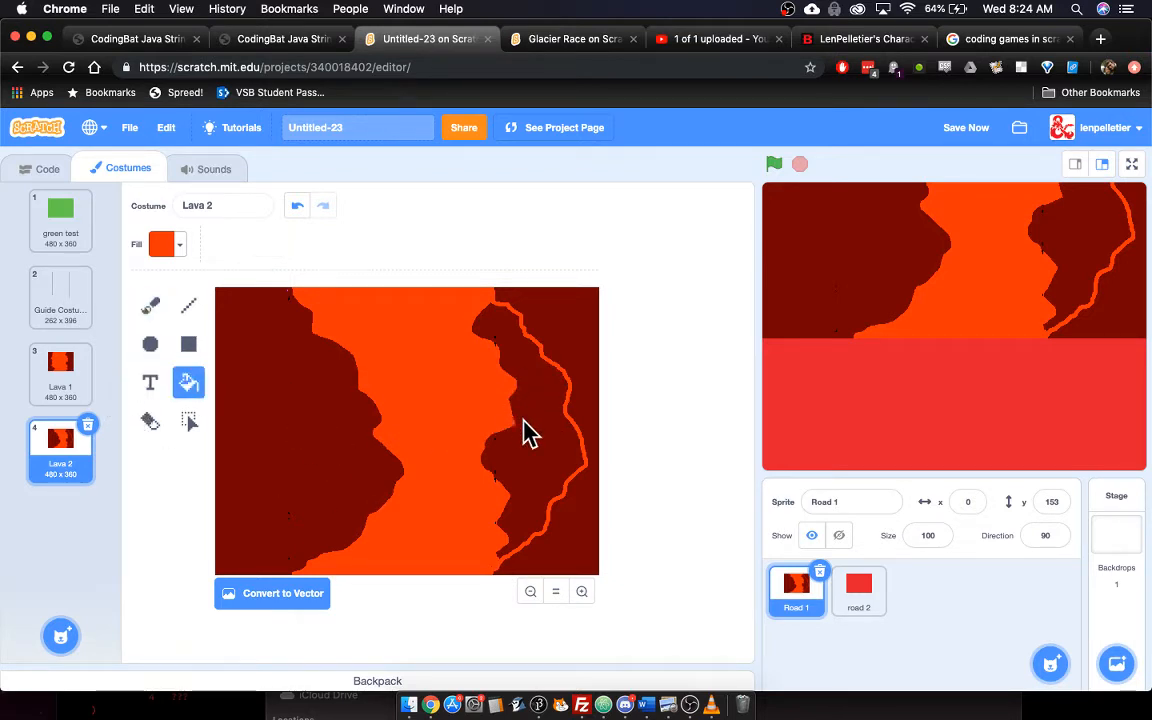
left_click(528, 432)
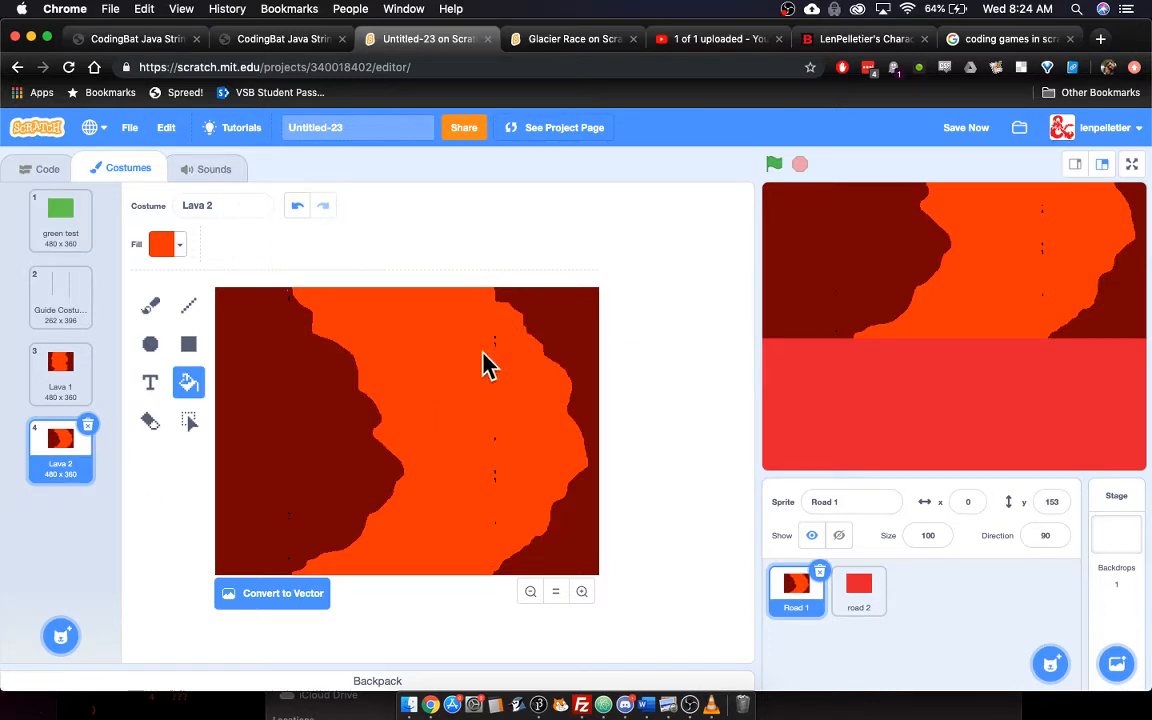
Cover the leftover black specks along the road's old right edge in Lava 2 with a filled orange-red rectangle.
left_click(187, 345)
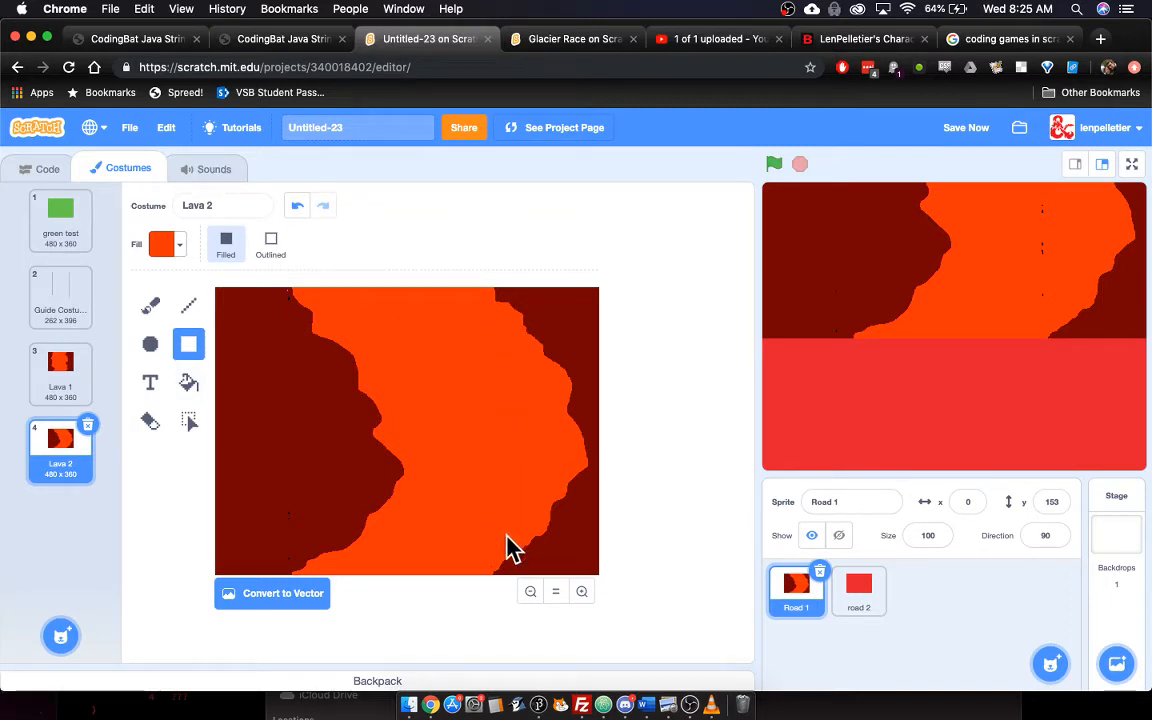
left_click_drag(507, 536, 507, 538)
left_click(440, 388)
Compare Lava 1 with Lava 2, and duplicate Lava 2 as a horizontally flipped copy.
left_click(61, 385)
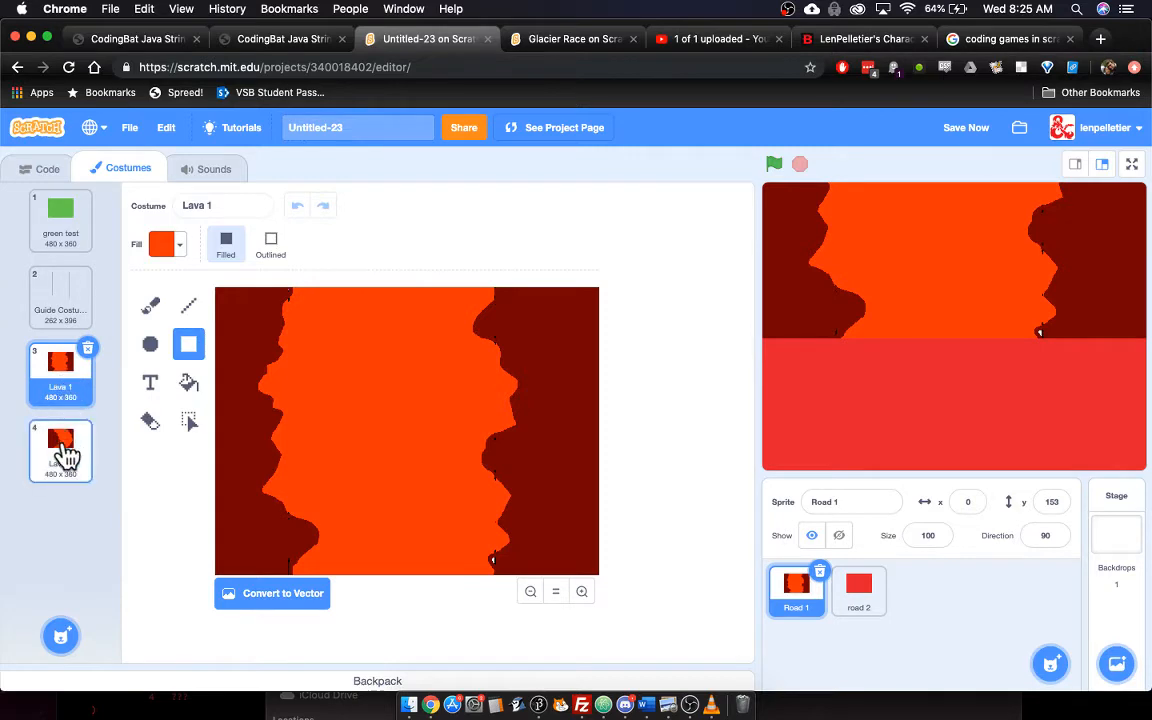
left_click(63, 456)
left_click(52, 374)
left_click(58, 462)
right_click(61, 477)
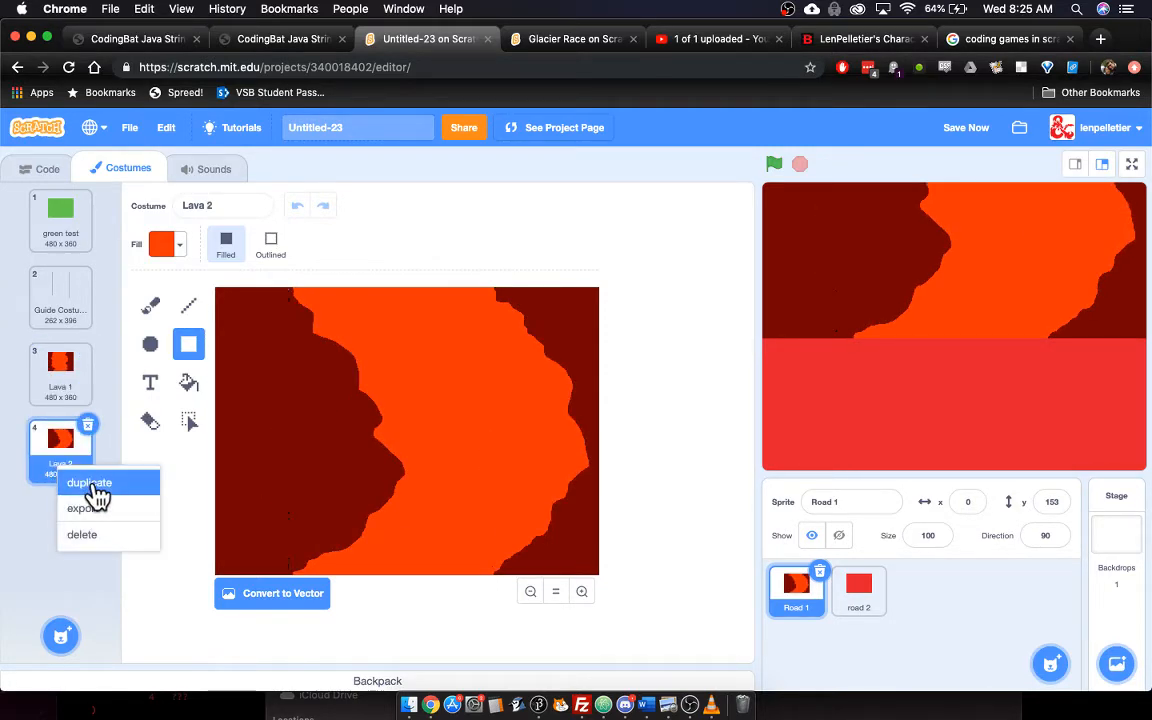
left_click(93, 486)
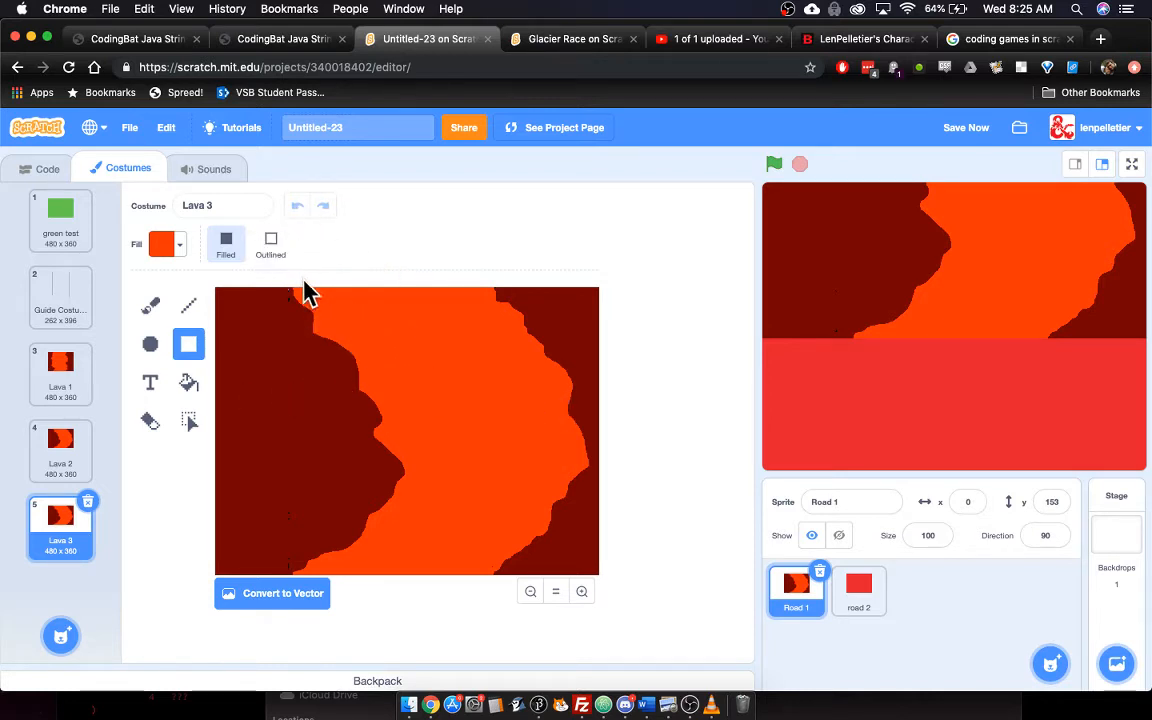
left_click(189, 423)
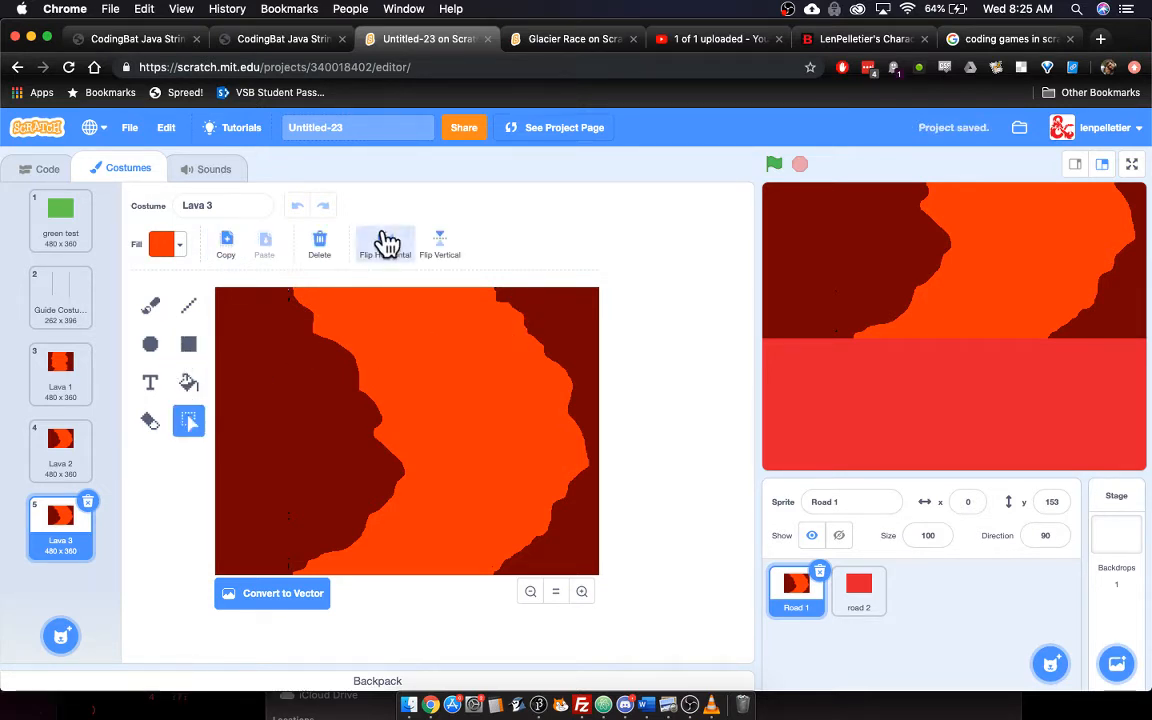
left_click(387, 243)
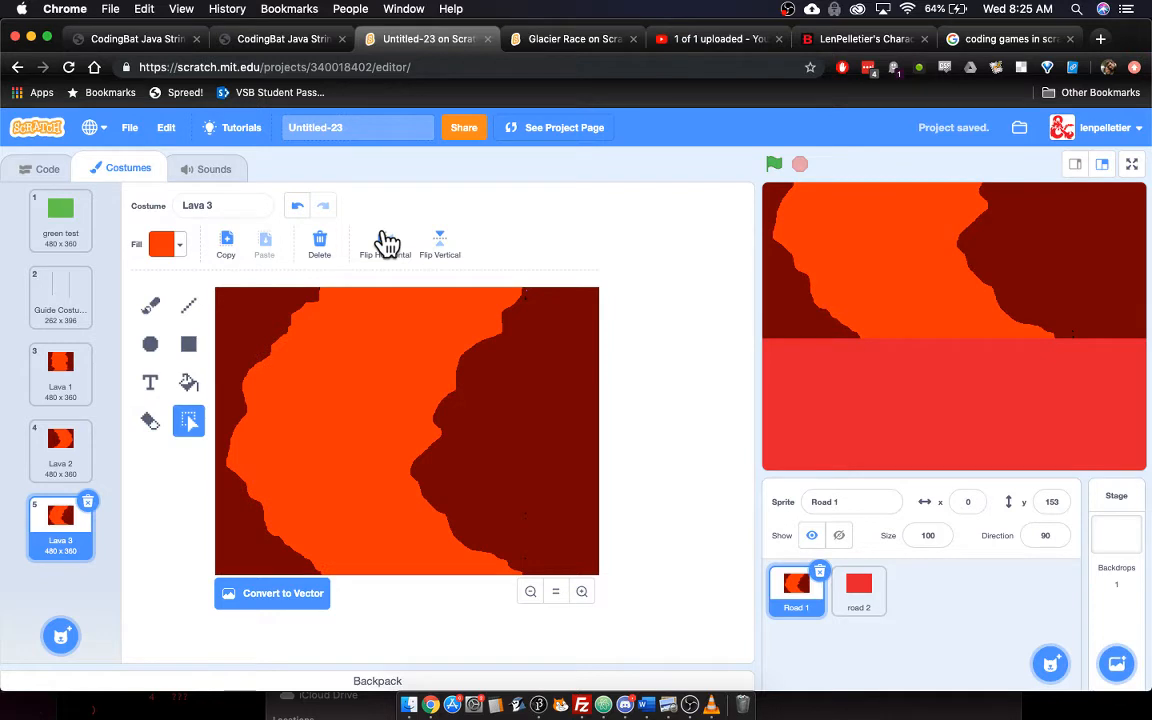
Duplicate the Lava 1 costume again as the base for a wider road.
left_click(65, 378)
right_click(65, 378)
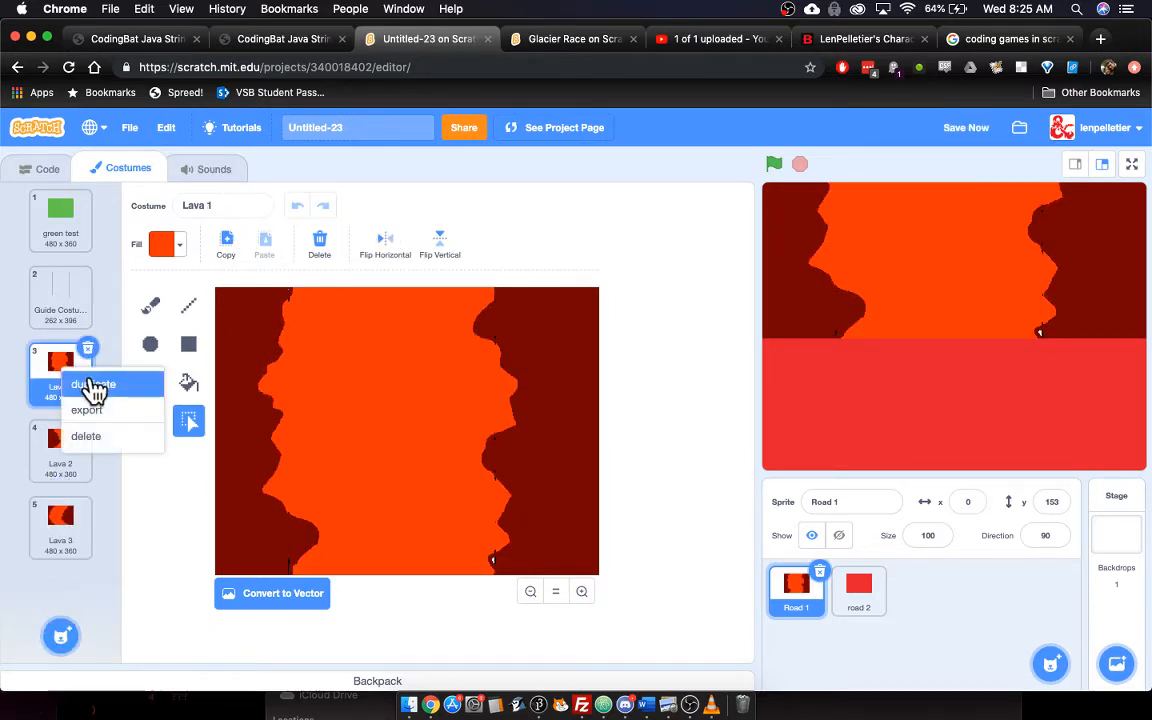
left_click(92, 386)
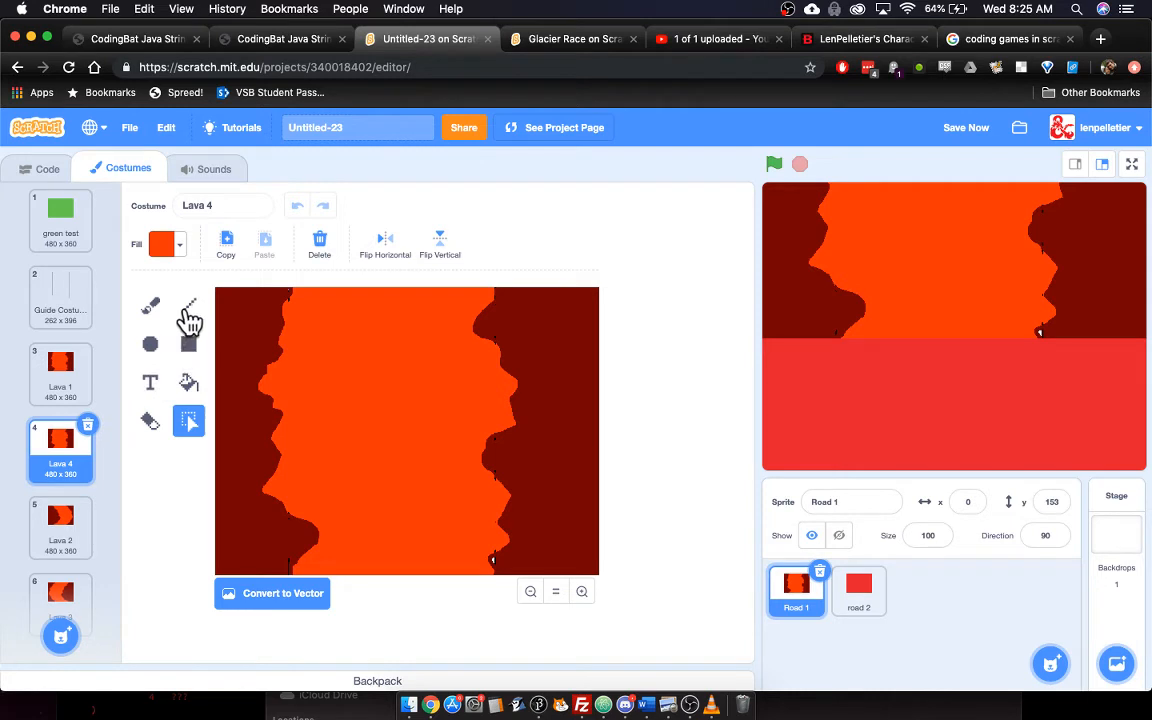
In Lava 4, brush an orange-red left edge bulging outward and fill the area between it and the road.
left_click(156, 311)
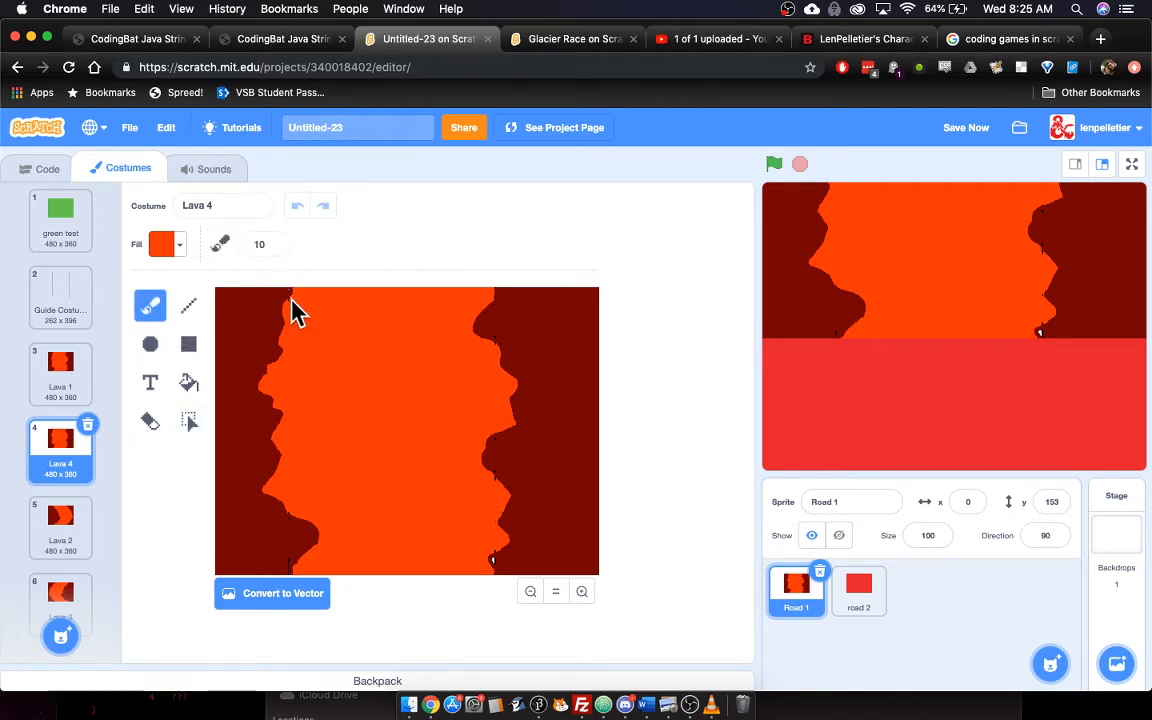
mouse_move(287, 314)
left_mouse_down()
mouse_move(266, 336)
mouse_move(234, 430)
mouse_move(239, 508)
mouse_move(303, 586)
left_mouse_up()
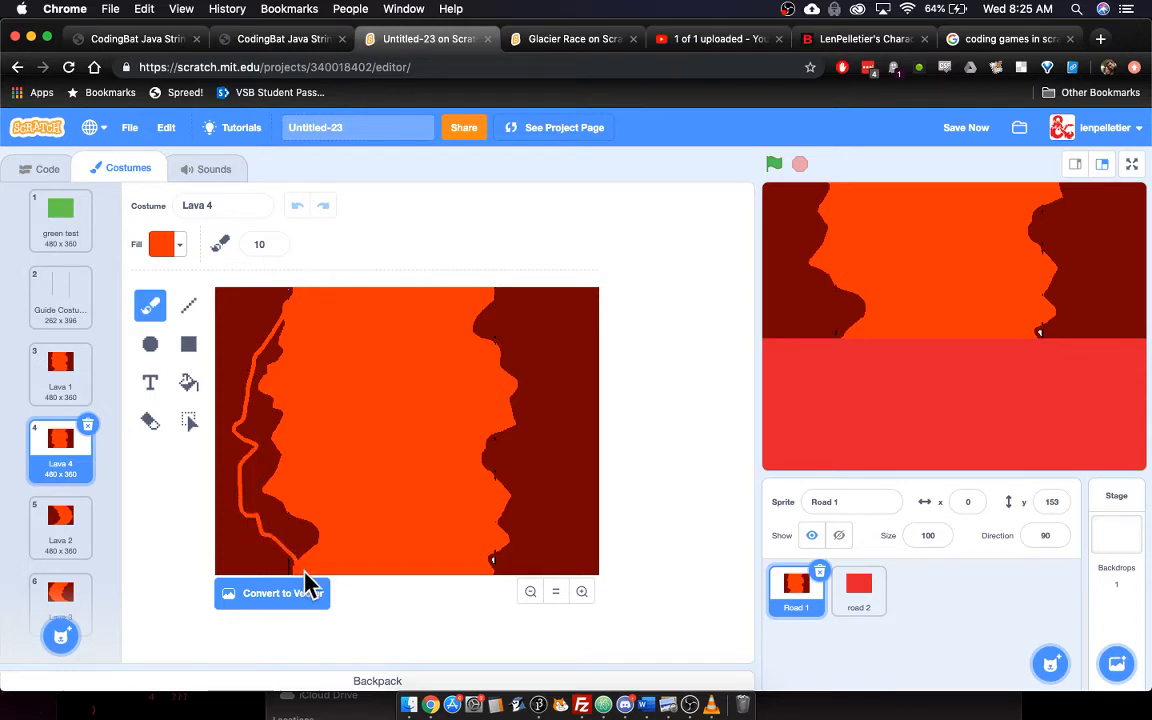
left_click(190, 386)
left_click(262, 444)
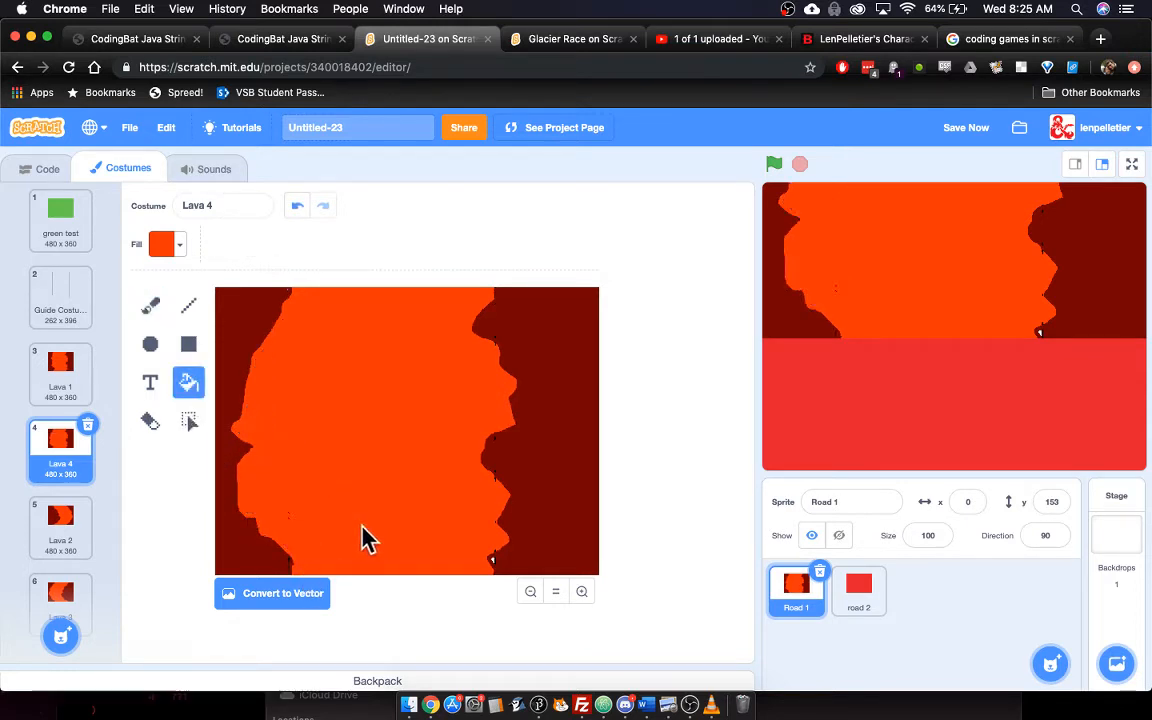
Brush an orange-red right edge bulging outward in Lava 4 and fill the area between it and the road.
left_click(151, 305)
left_click_drag(492, 293, 507, 311)
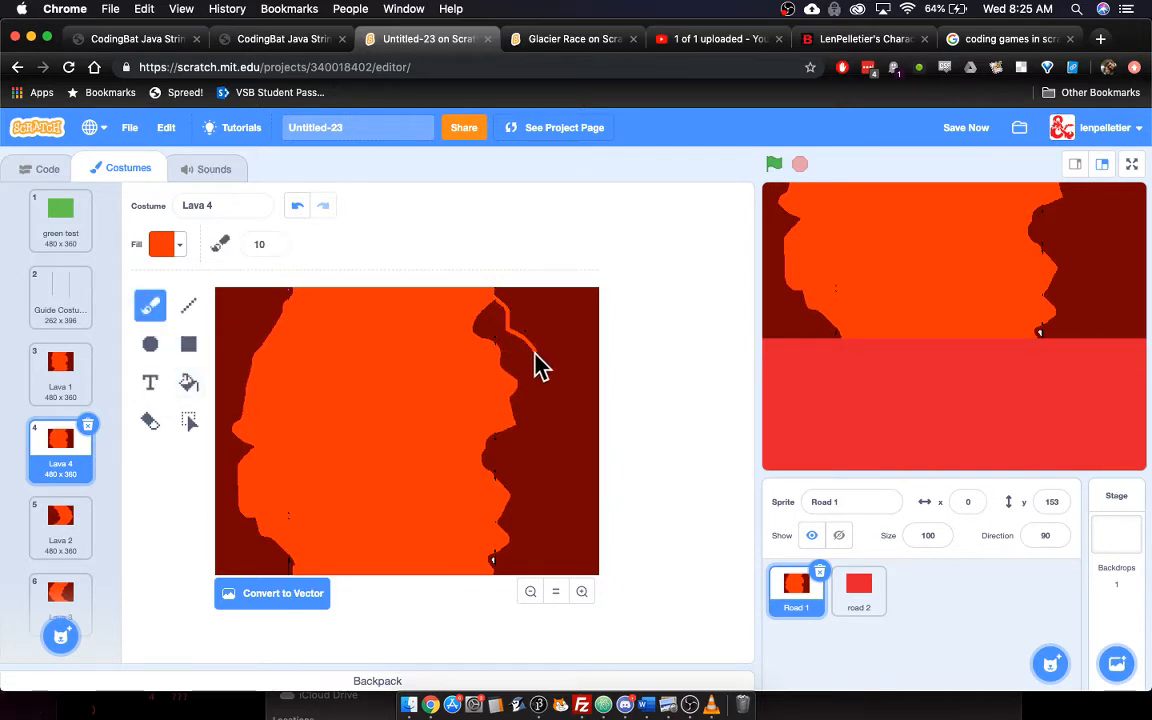
left_click_drag(537, 367, 563, 437)
mouse_move(558, 489)
left_mouse_down()
mouse_move(540, 532)
mouse_move(484, 568)
left_mouse_up()
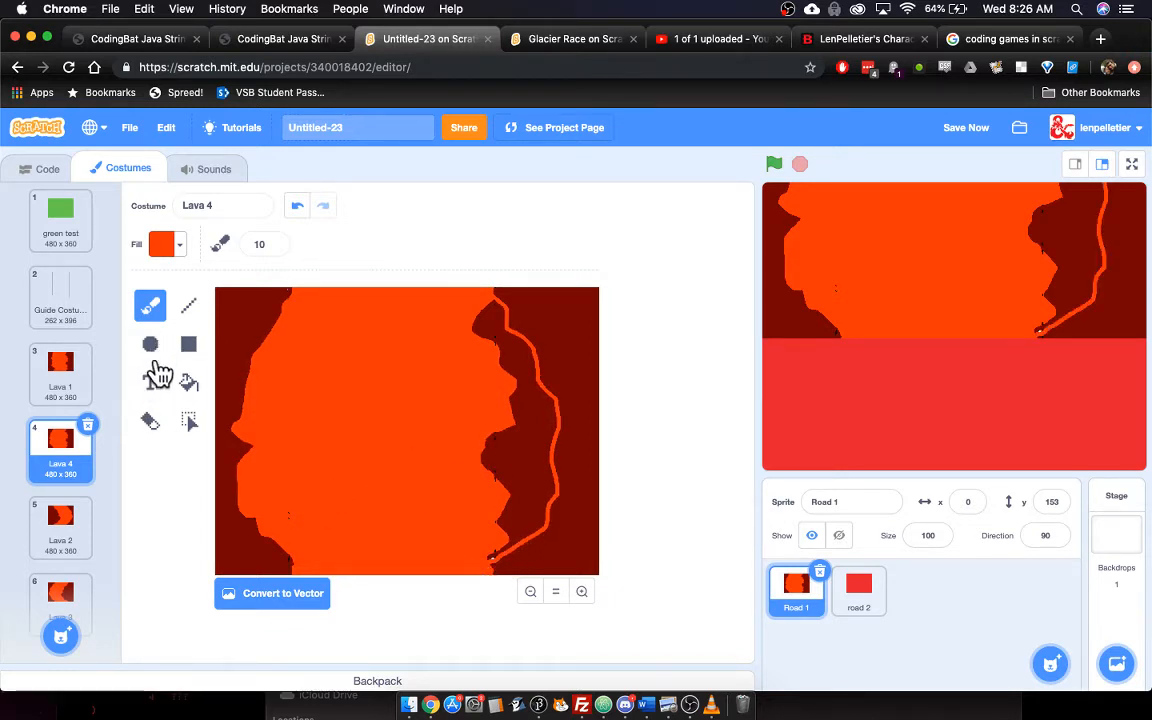
left_click(190, 384)
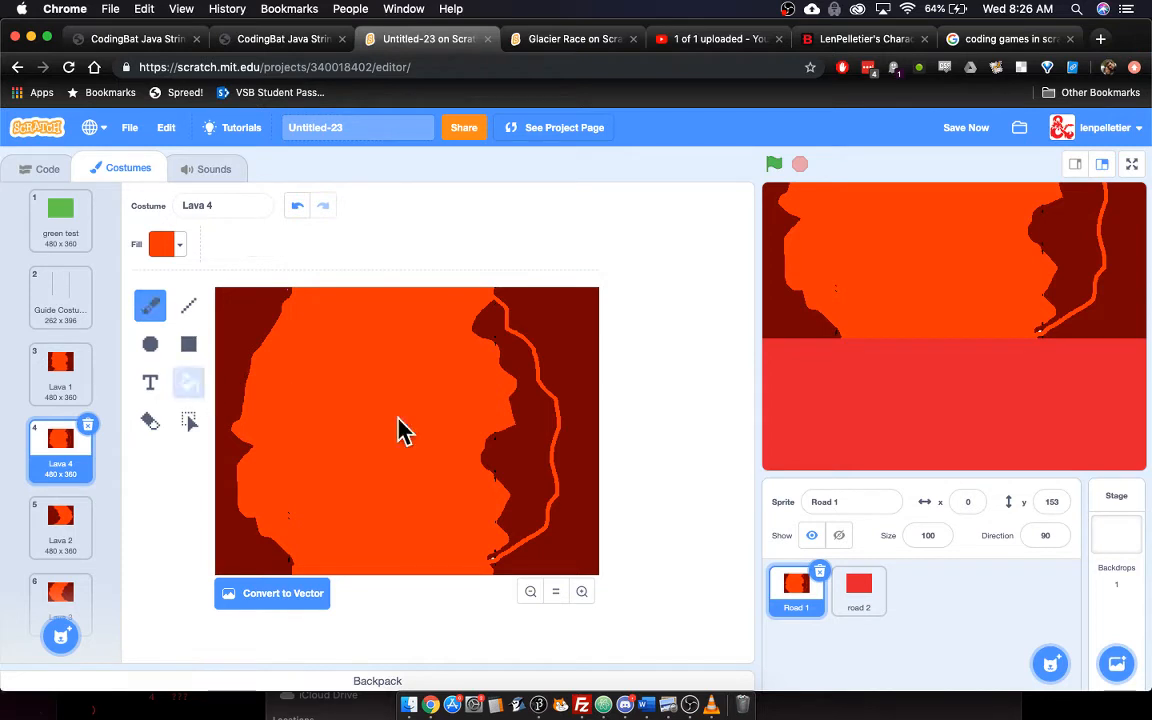
left_click(504, 458)
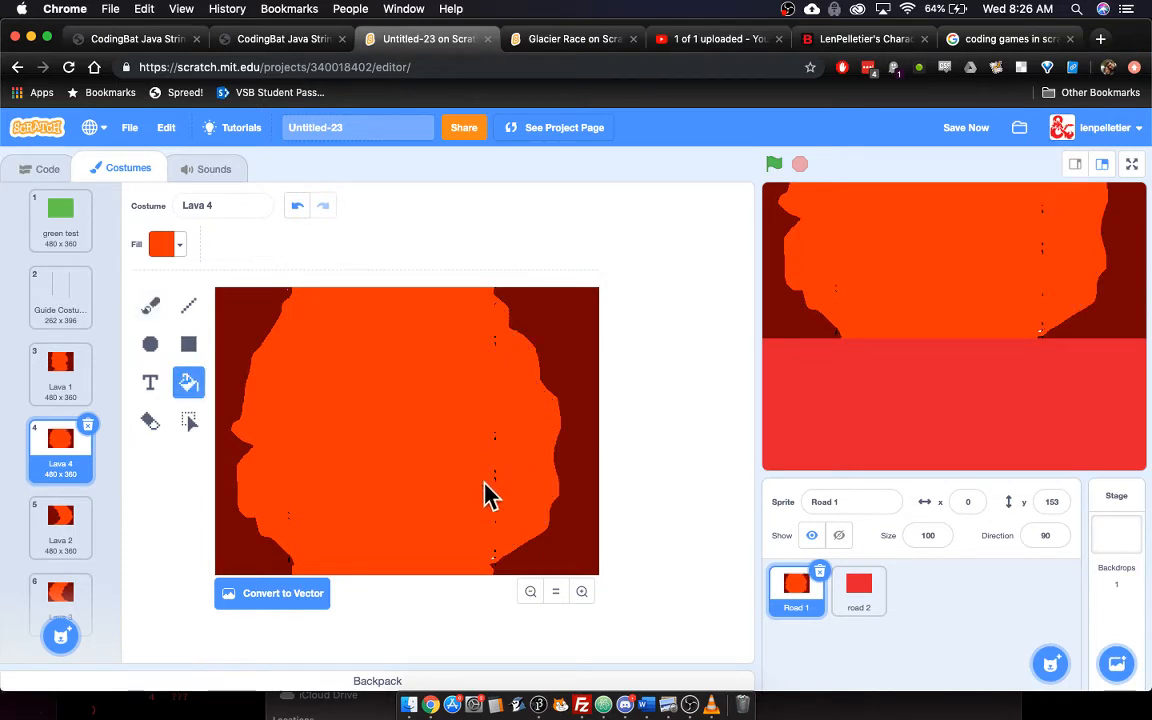
Cover the black specks along the right guide line in Lava 4 with a filled orange-red rectangle.
left_click(189, 346)
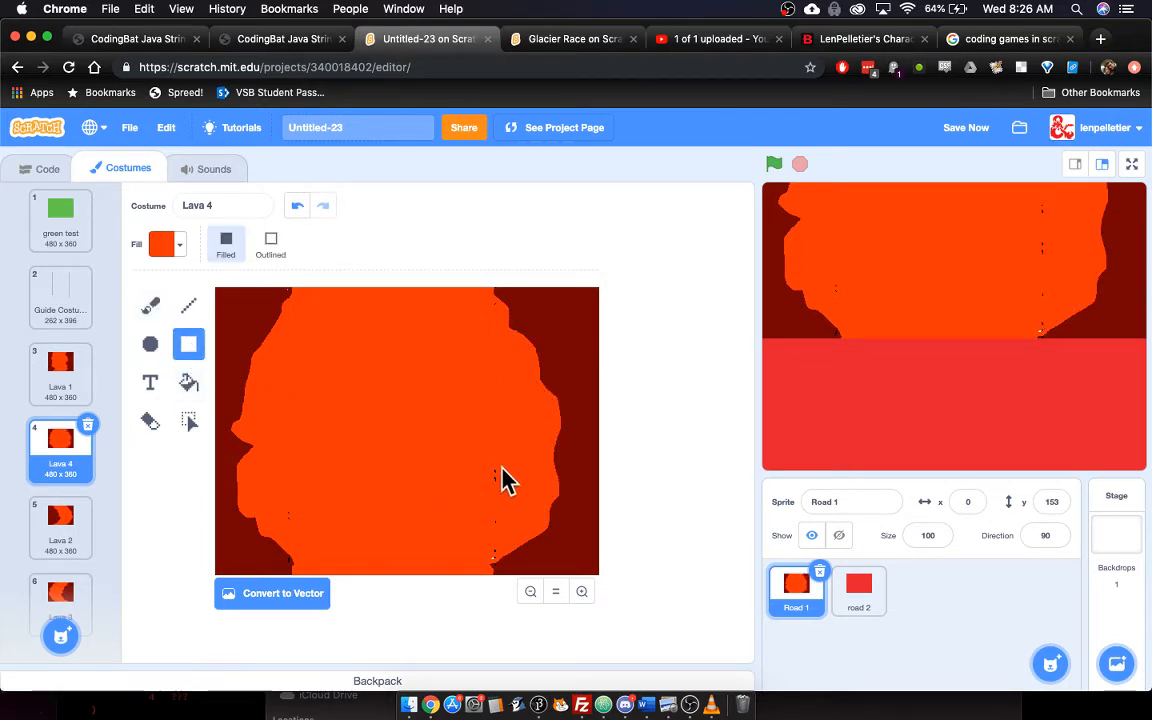
left_click_drag(503, 552, 502, 550)
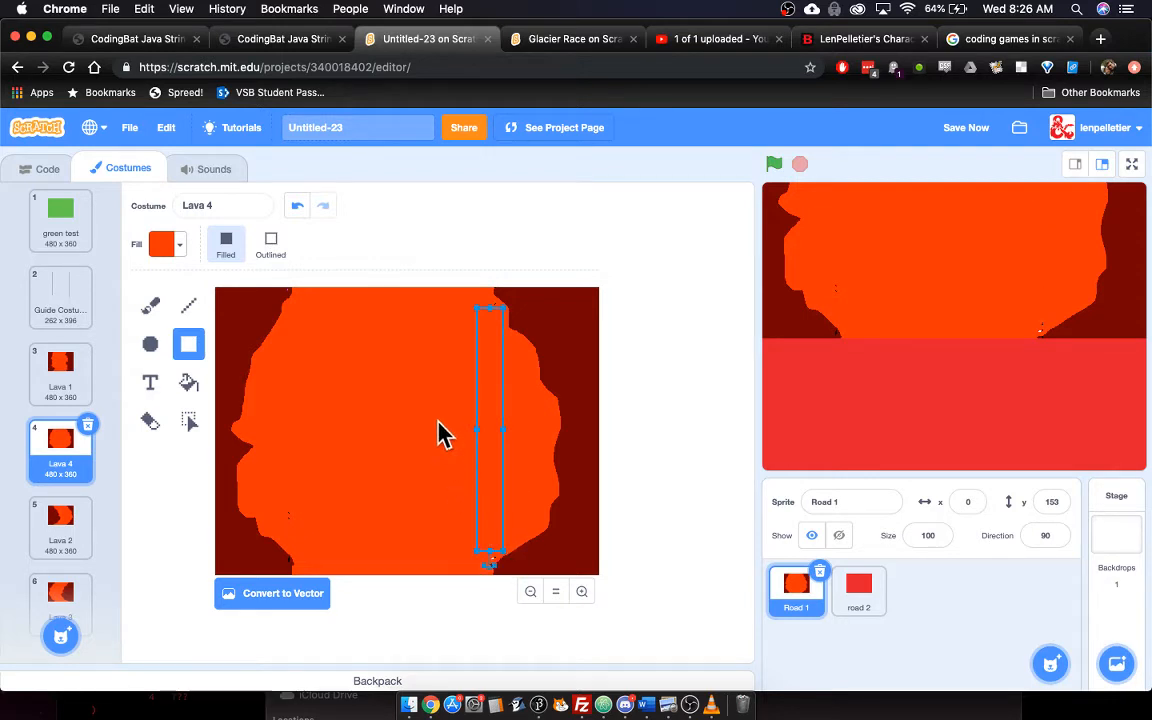
left_click(440, 375)
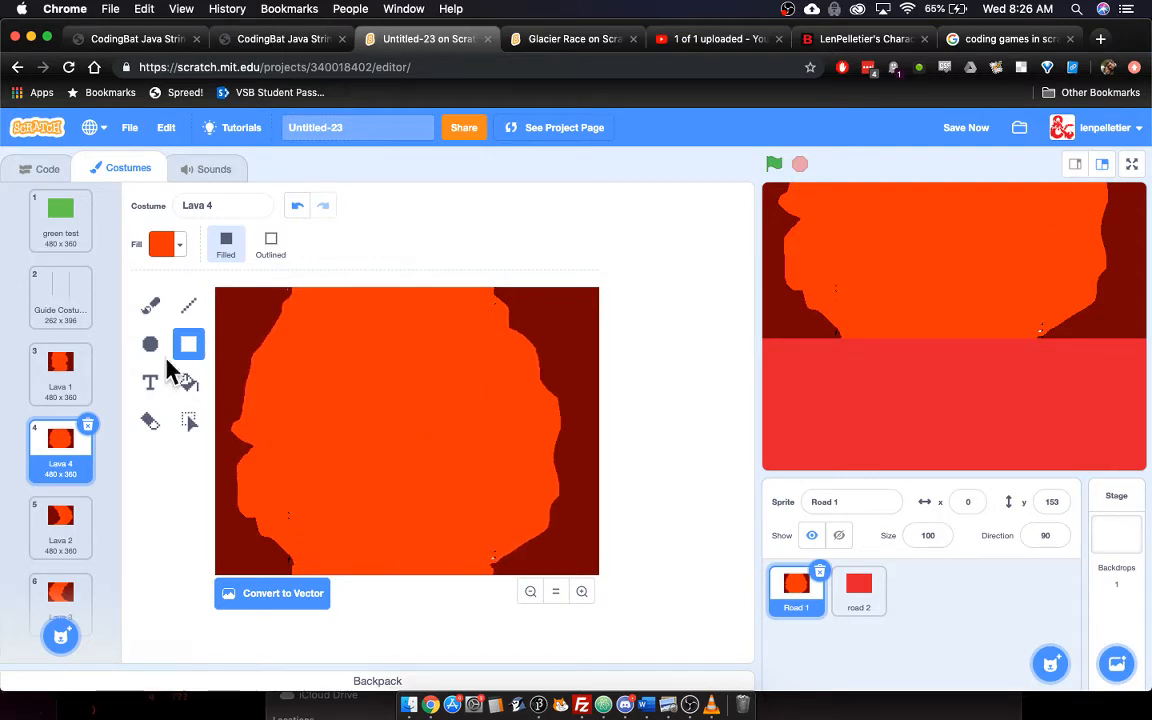
Sample the dark red of the Lava 4 background and brush a closed, irregular island outline in the middle of the road.
left_click(151, 308)
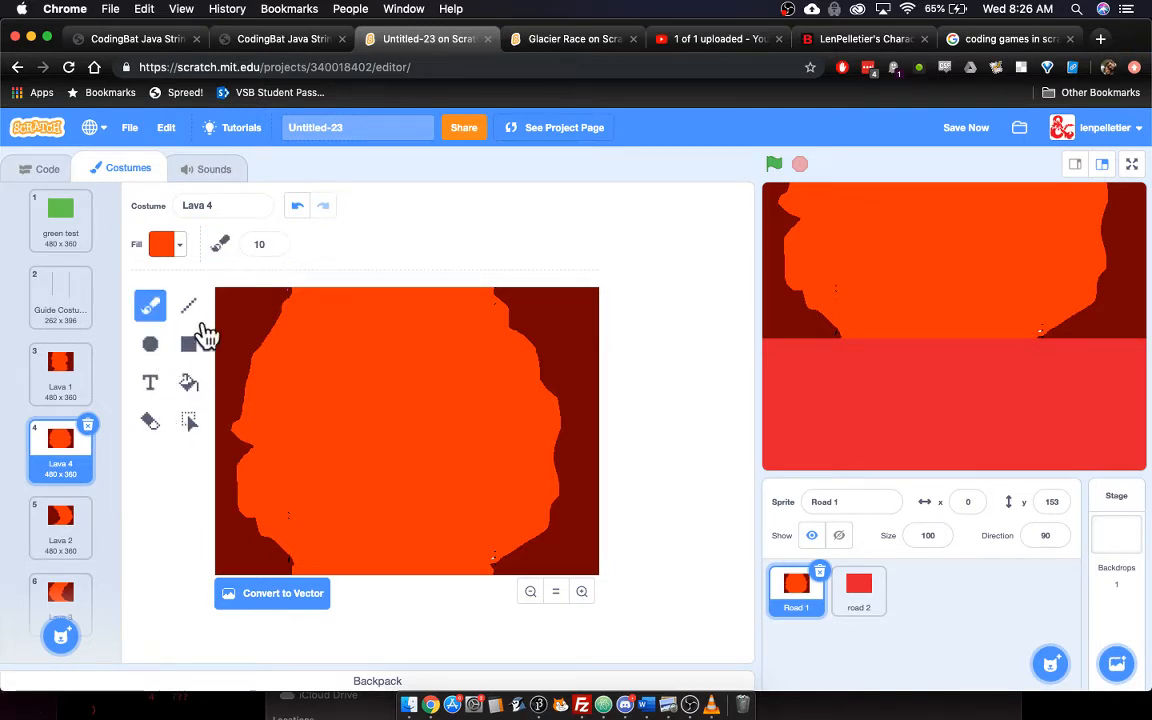
left_click(166, 245)
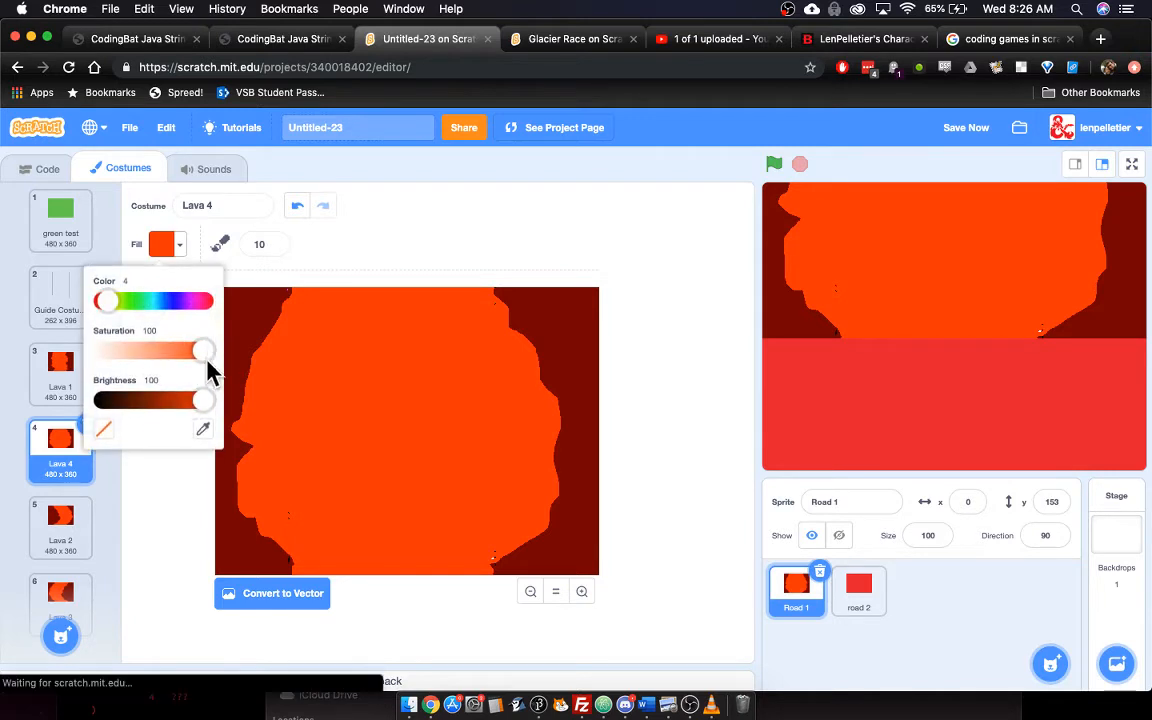
left_click(103, 430)
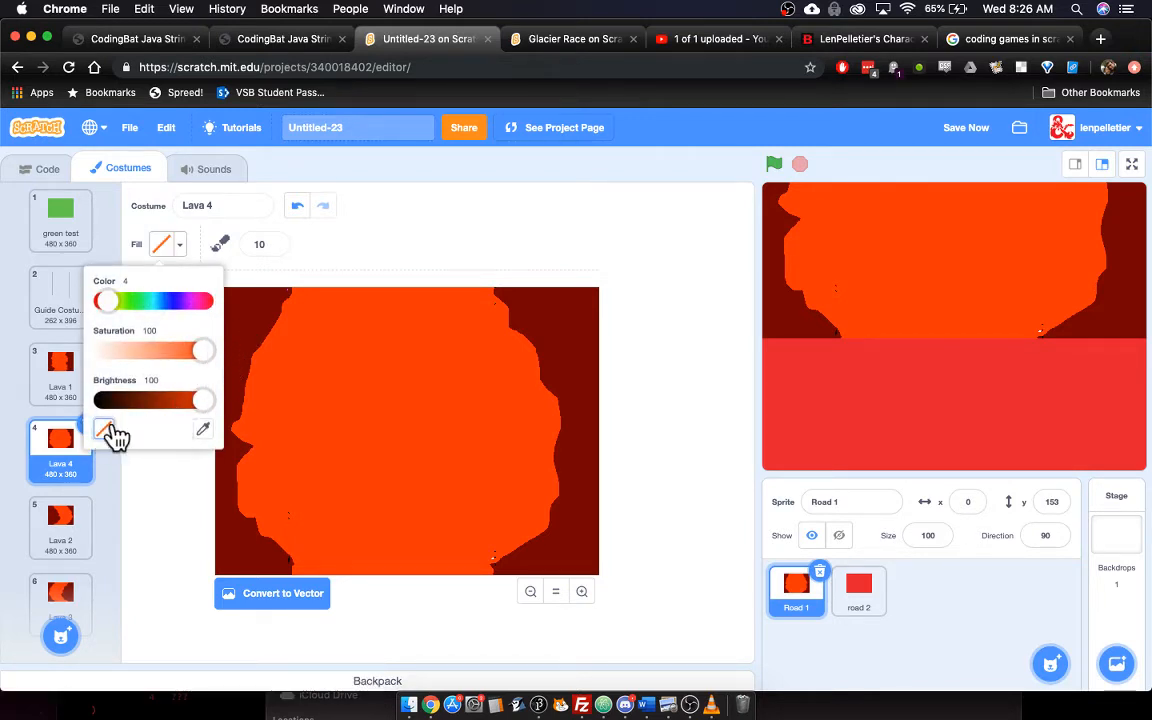
left_click(290, 275)
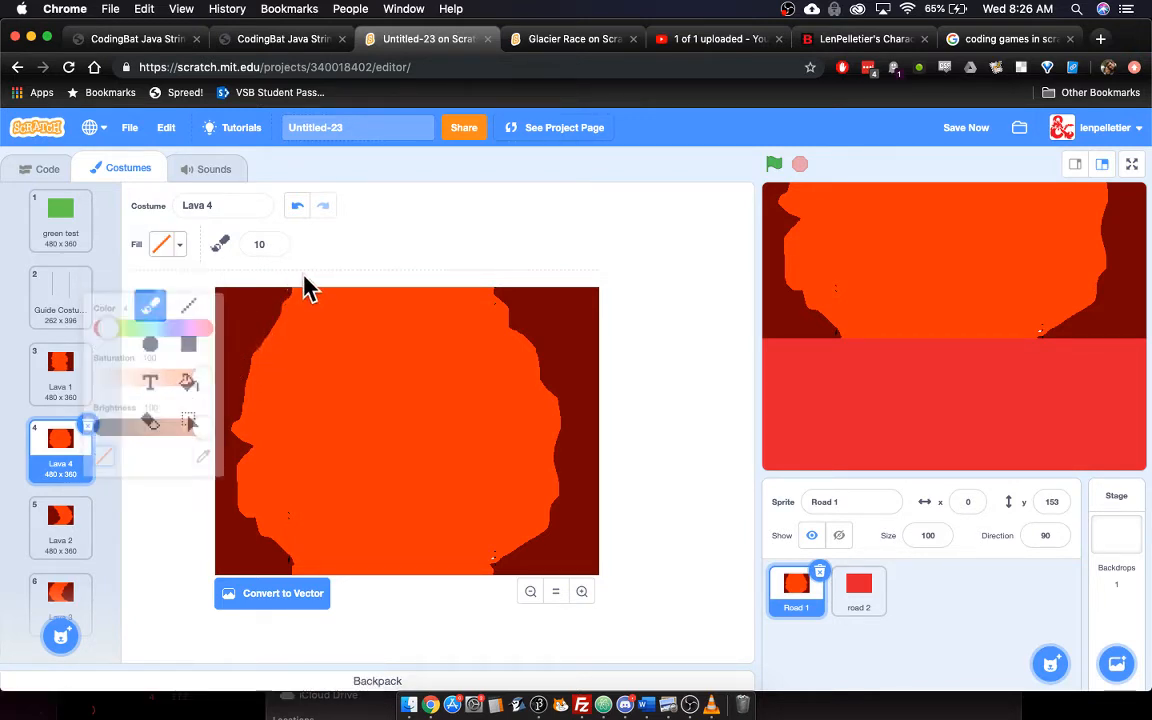
left_click(163, 245)
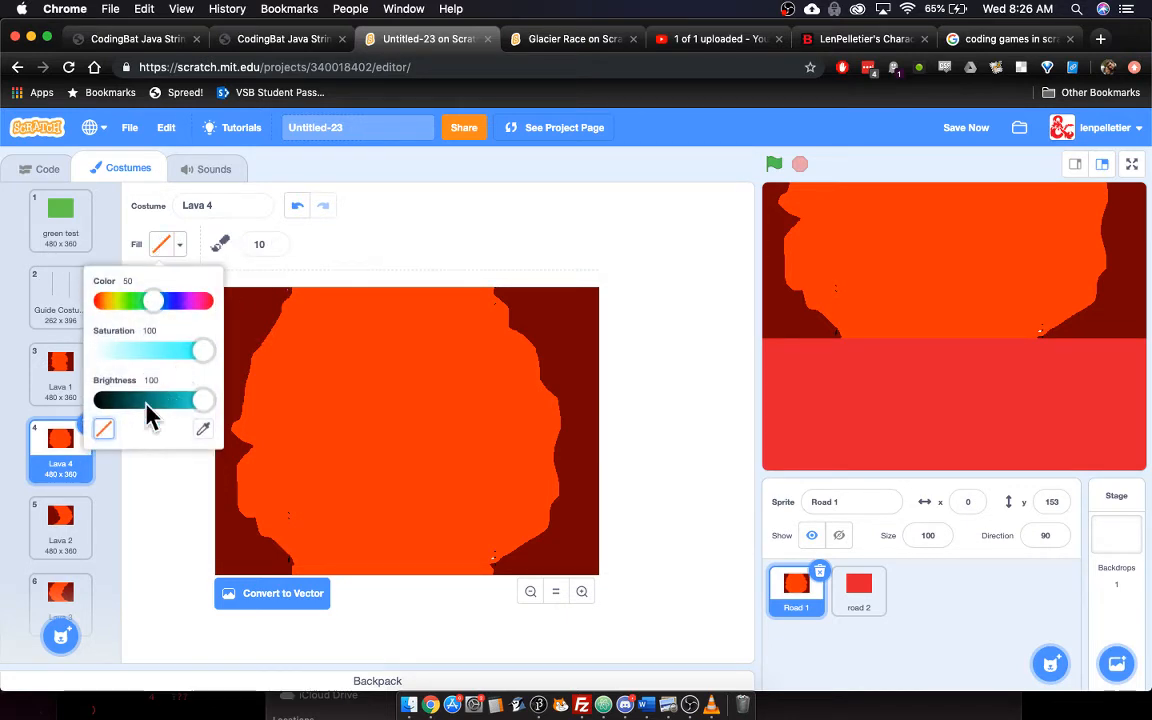
left_click(206, 432)
left_click(252, 300)
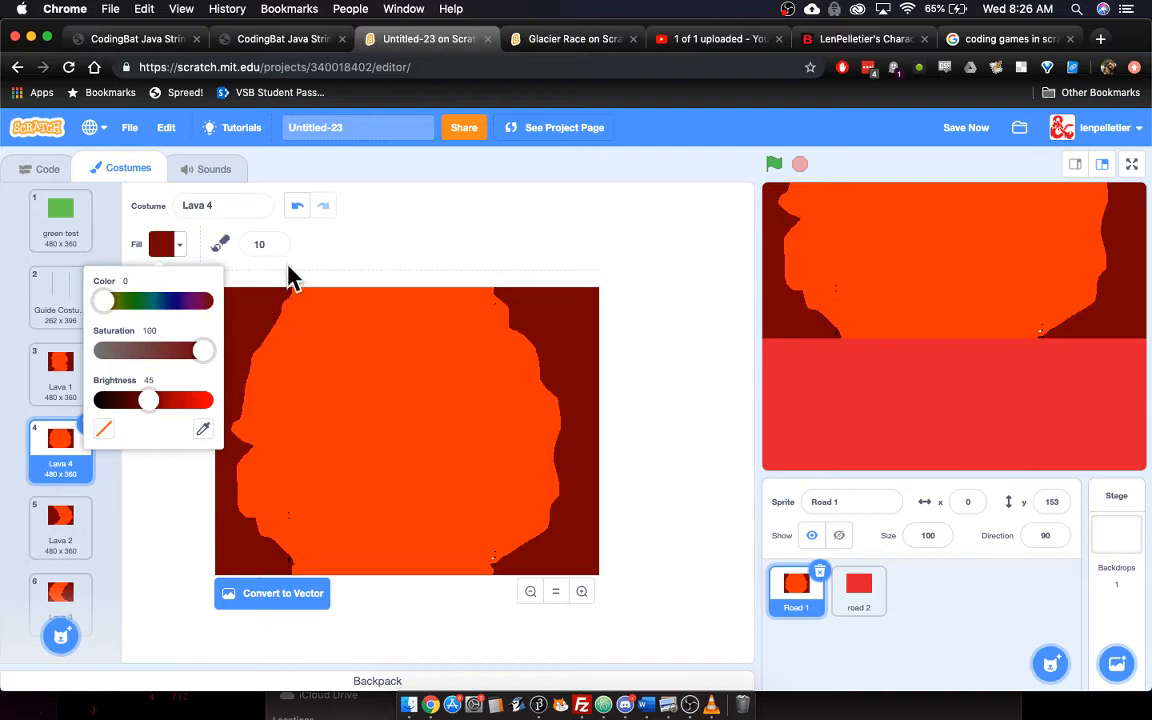
left_click(350, 282)
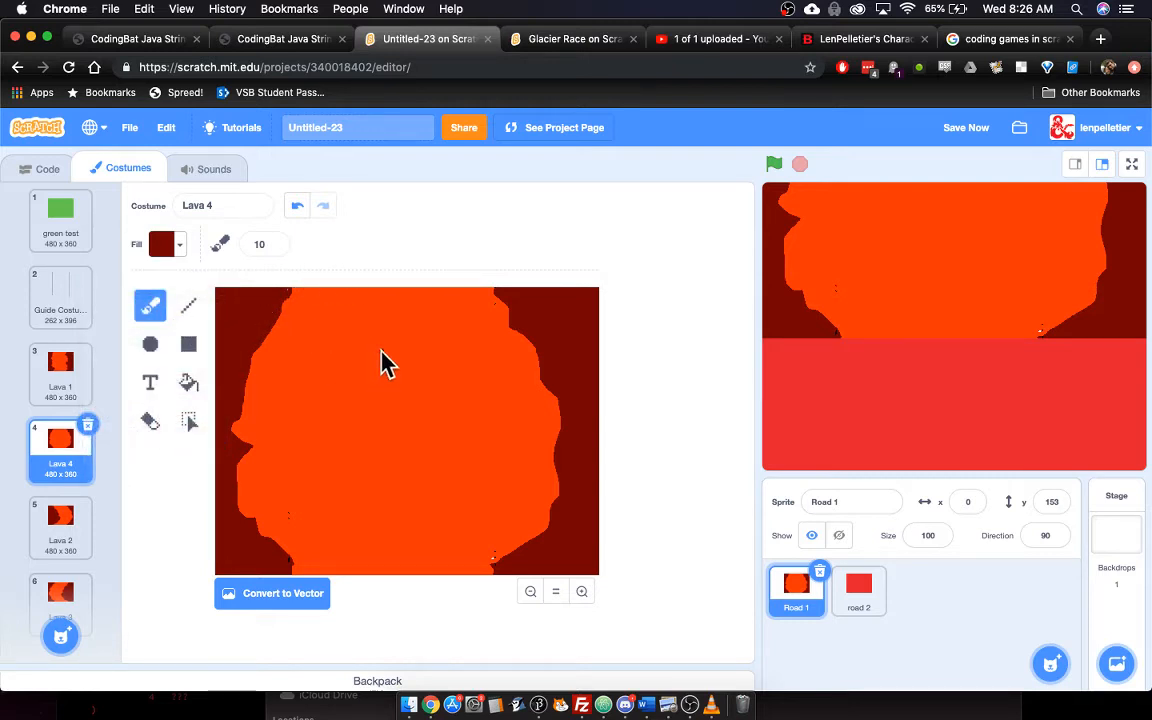
mouse_move(378, 357)
left_mouse_down()
mouse_move(321, 411)
mouse_move(316, 447)
mouse_move(383, 514)
mouse_move(458, 424)
mouse_move(437, 352)
mouse_move(407, 333)
mouse_move(378, 354)
left_mouse_up()
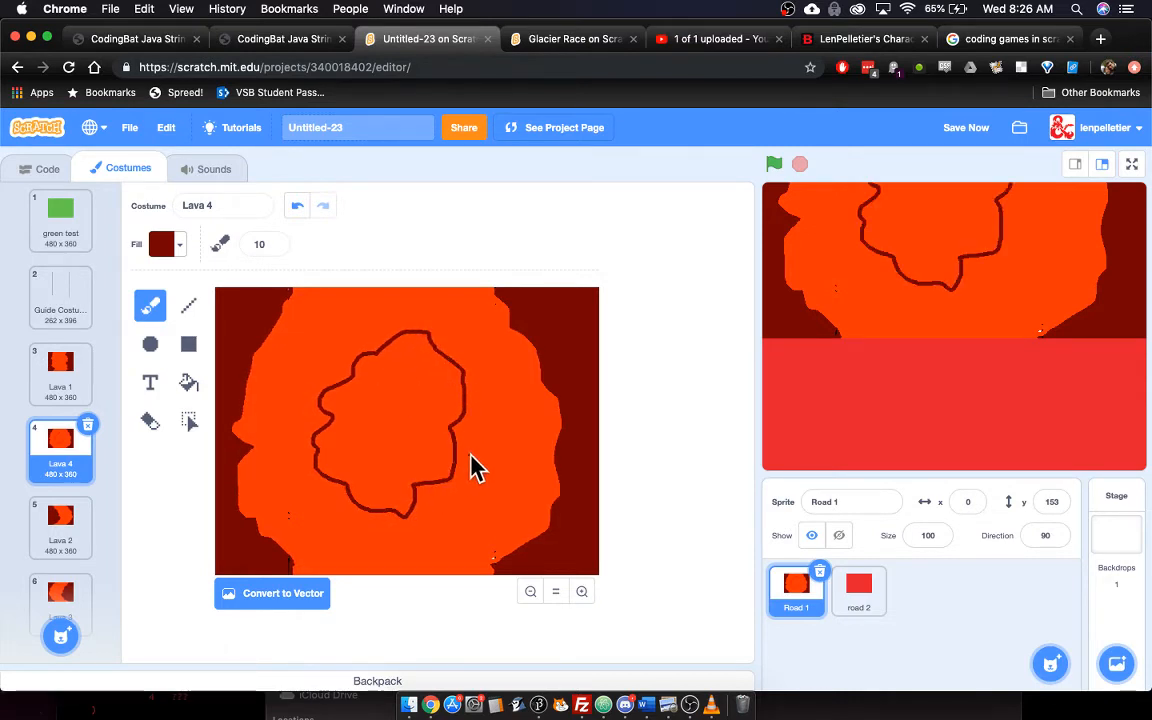
Brush several small dark red islets just right of the large island, and fill the island and islet outlines with dark red.
mouse_move(470, 456)
left_mouse_down()
mouse_move(468, 477)
mouse_move(484, 470)
mouse_move(473, 458)
left_mouse_up()
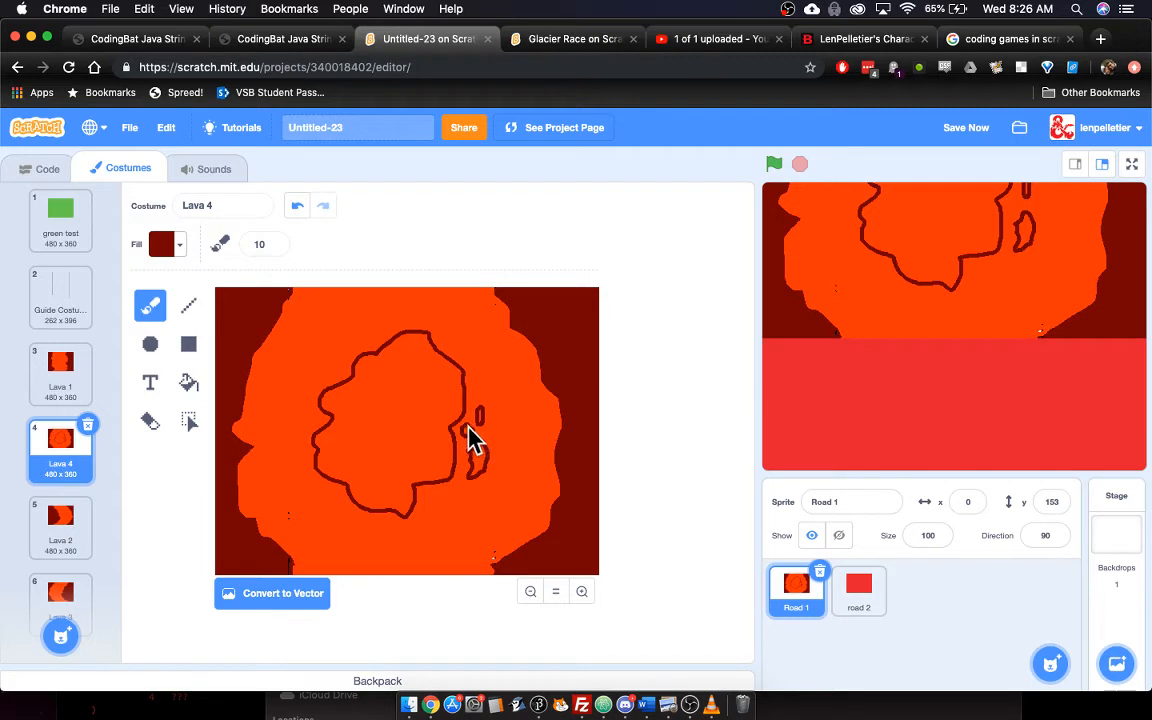
left_click_drag(468, 426, 479, 426)
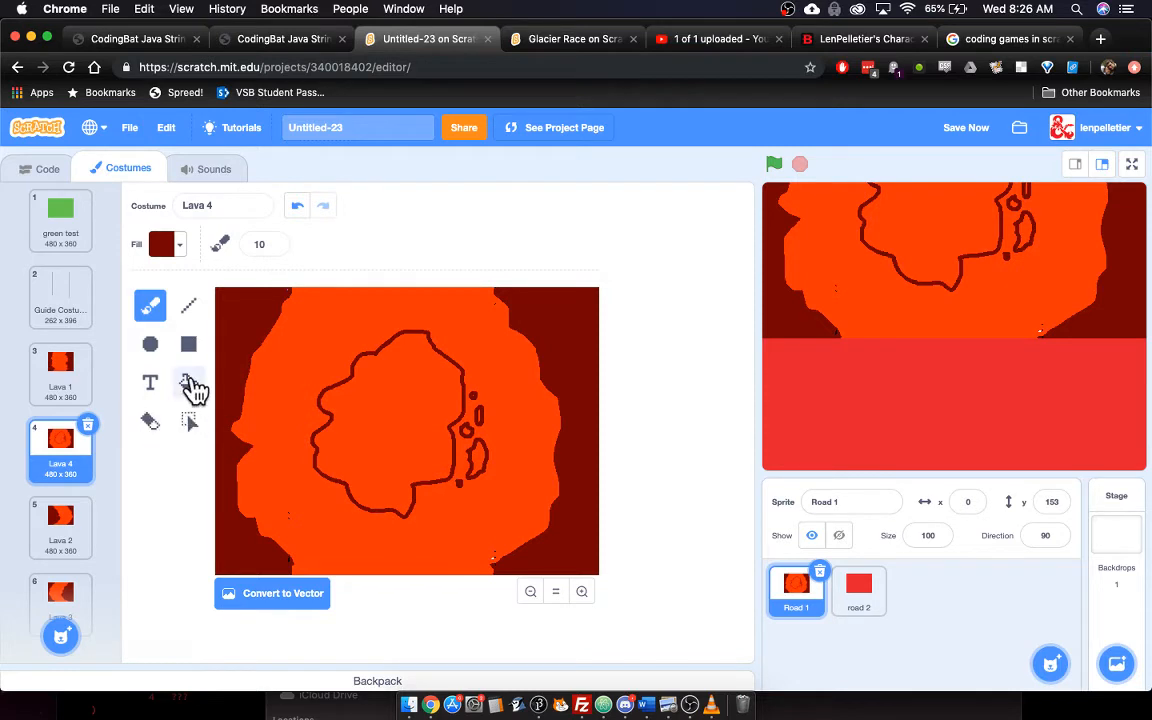
left_click(190, 384)
left_click(404, 442)
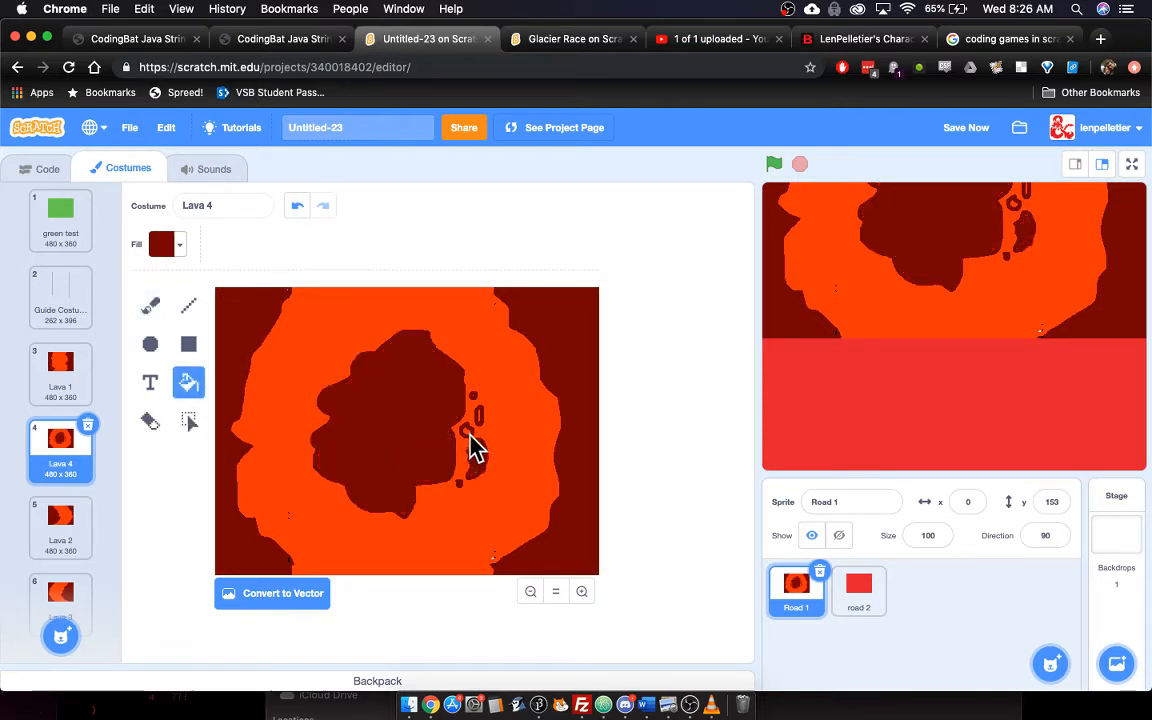
left_click(471, 432)
left_click(478, 420)
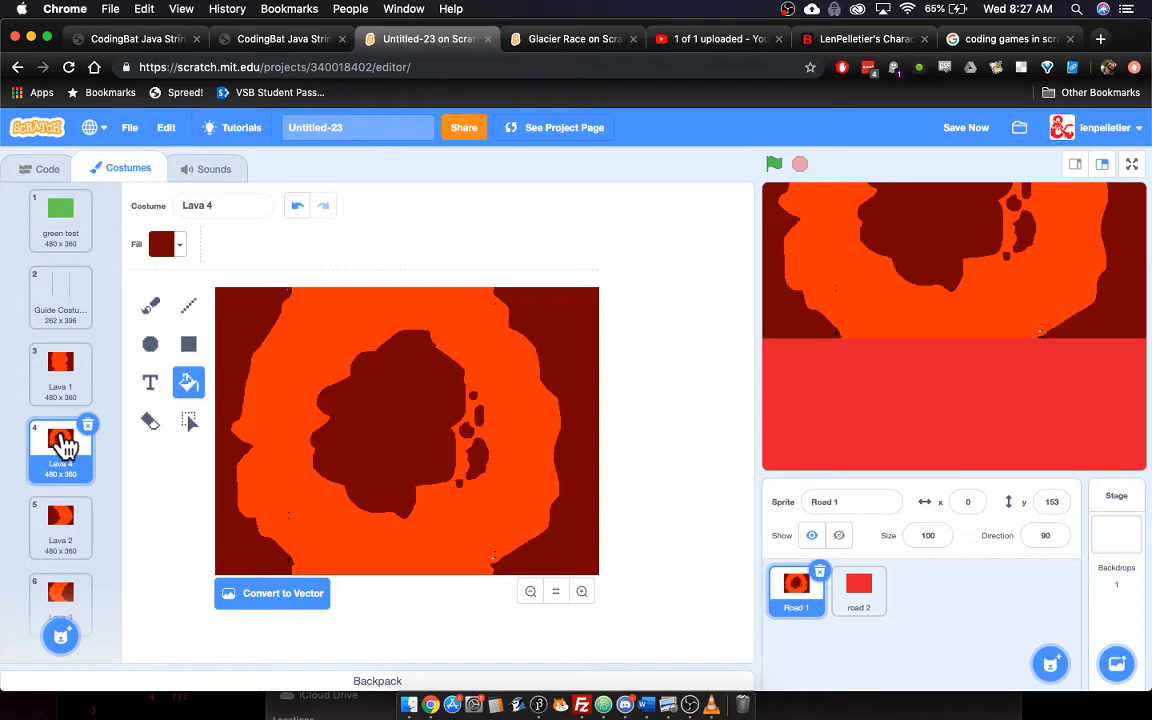
Move Lava 4 to the end of Road 1's costumes and delete the Guide Costume.
left_click_drag(62, 447, 60, 600)
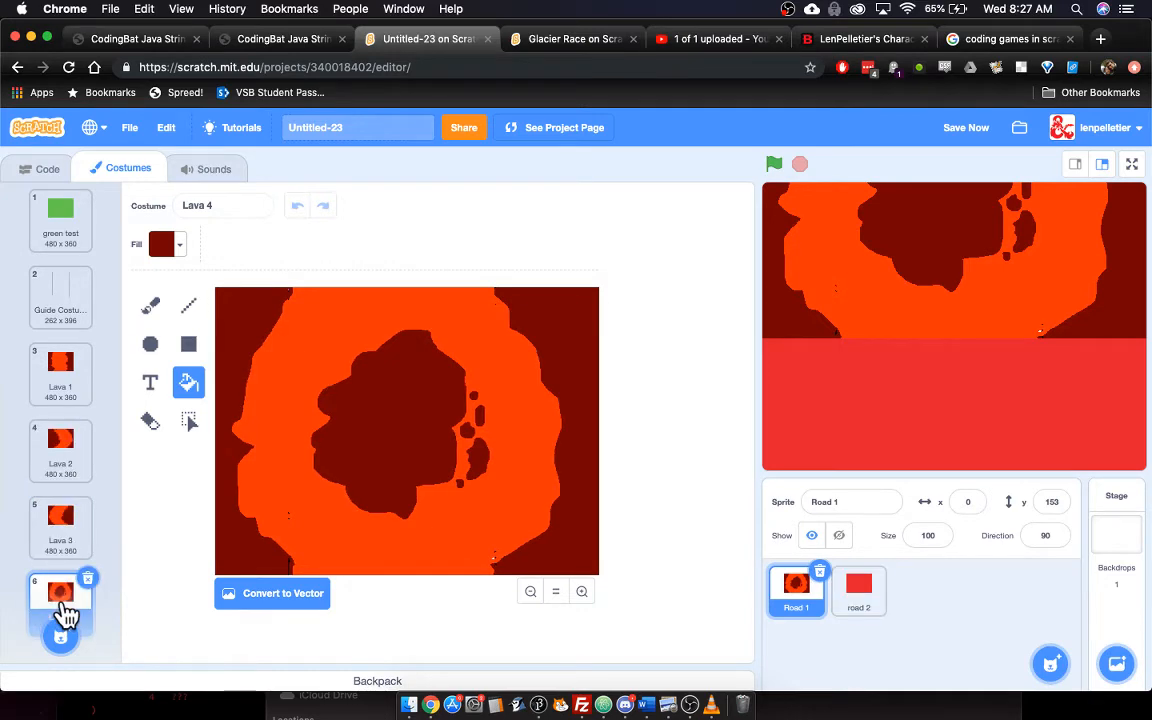
left_click(72, 304)
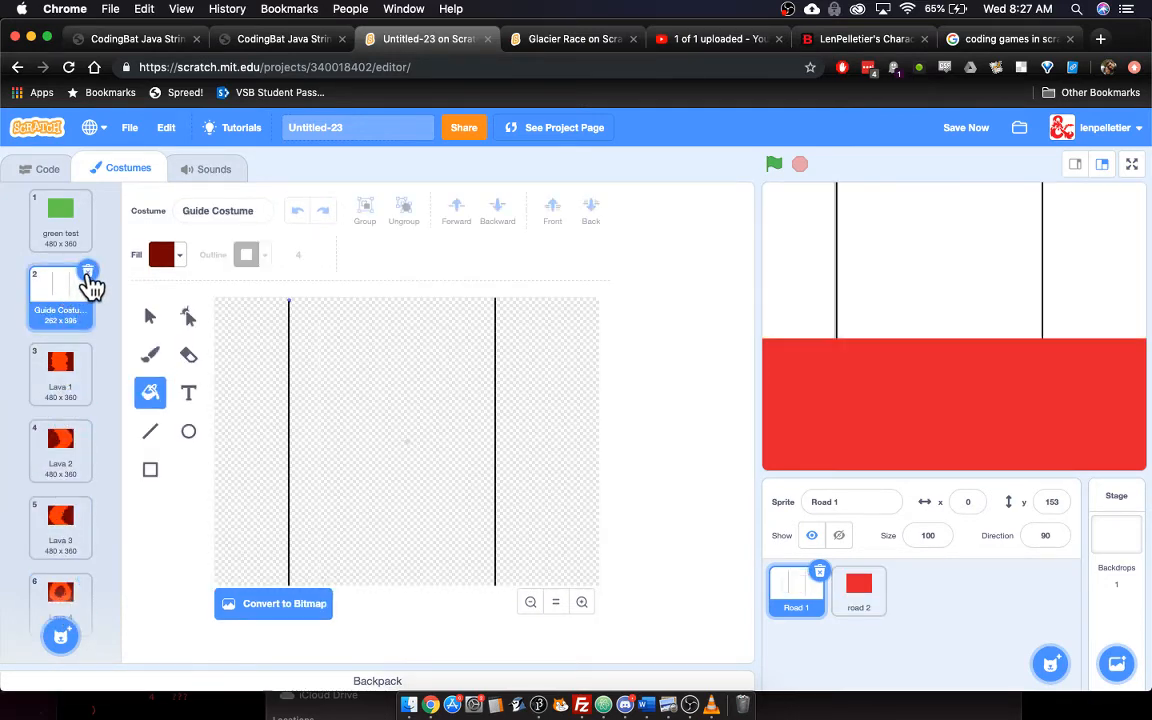
left_click(88, 273)
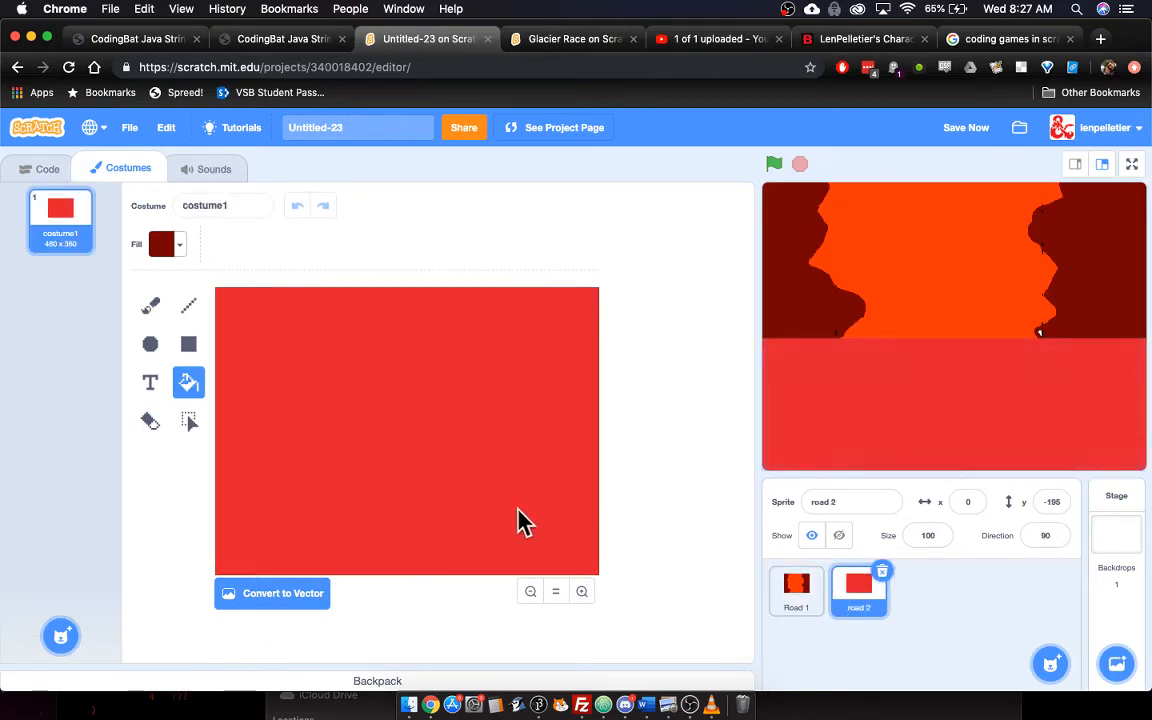
Copy the costumes Lava 1, Lava 2, Lava 3 and Lava 4 from the Road 1 sprite to the road 2 sprite.
left_click(800, 590)
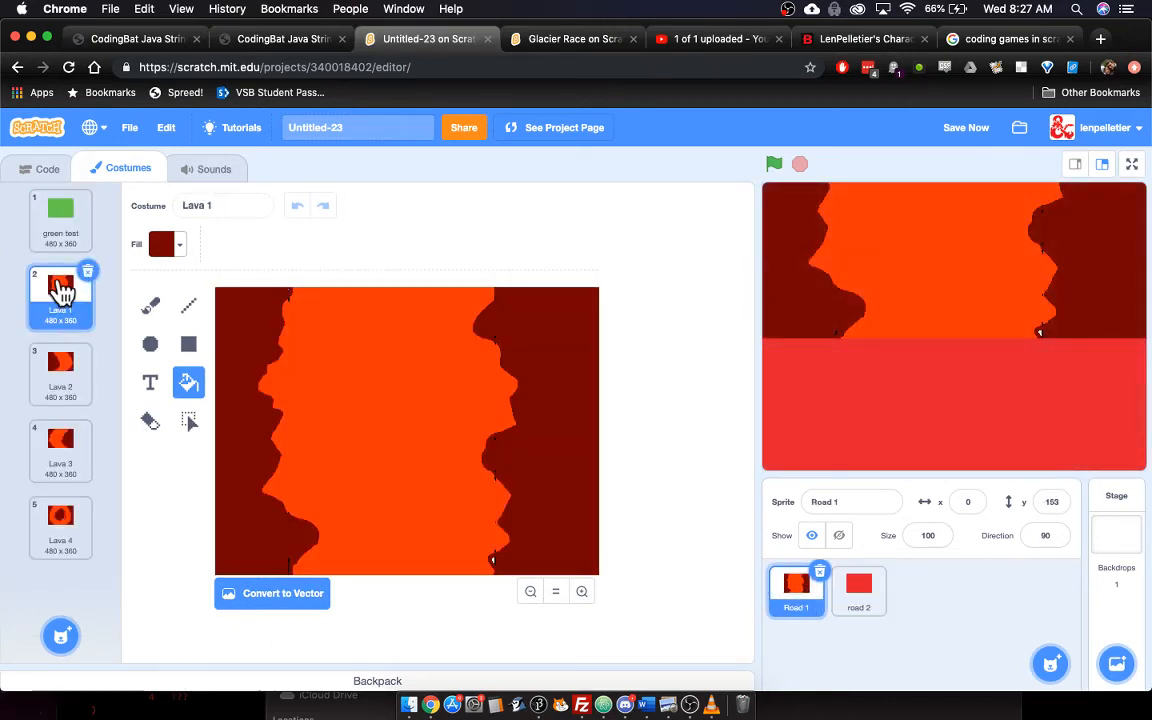
left_click_drag(60, 290, 864, 612)
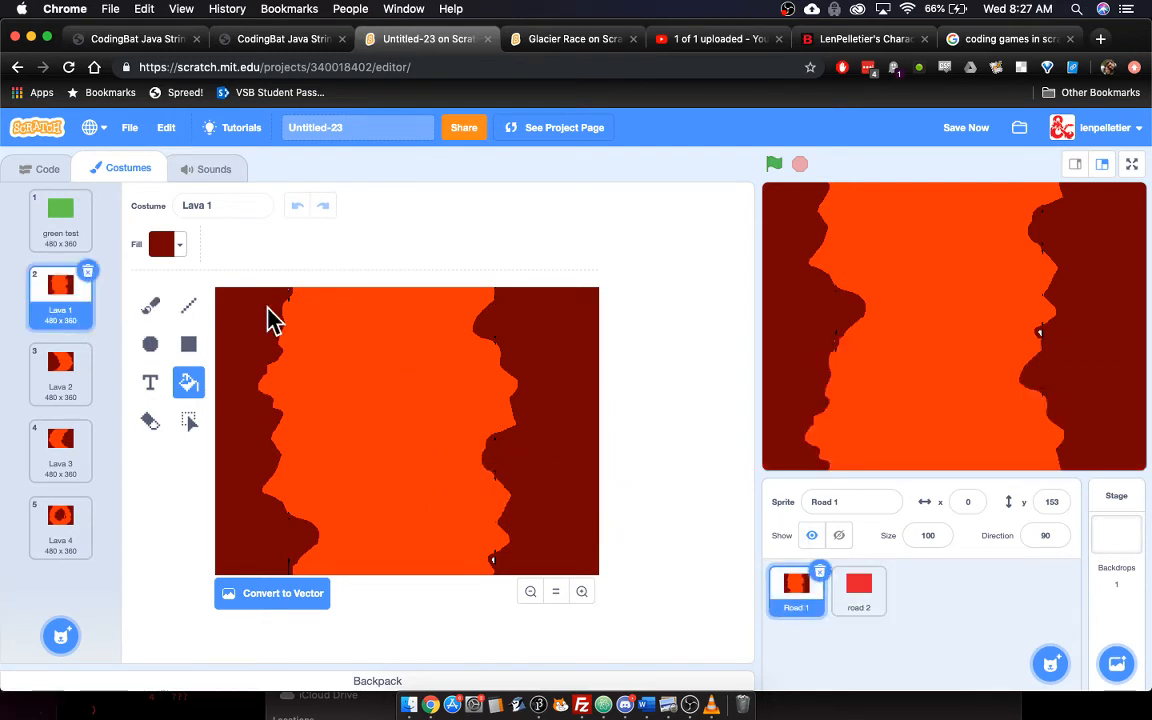
left_click_drag(60, 368, 775, 535)
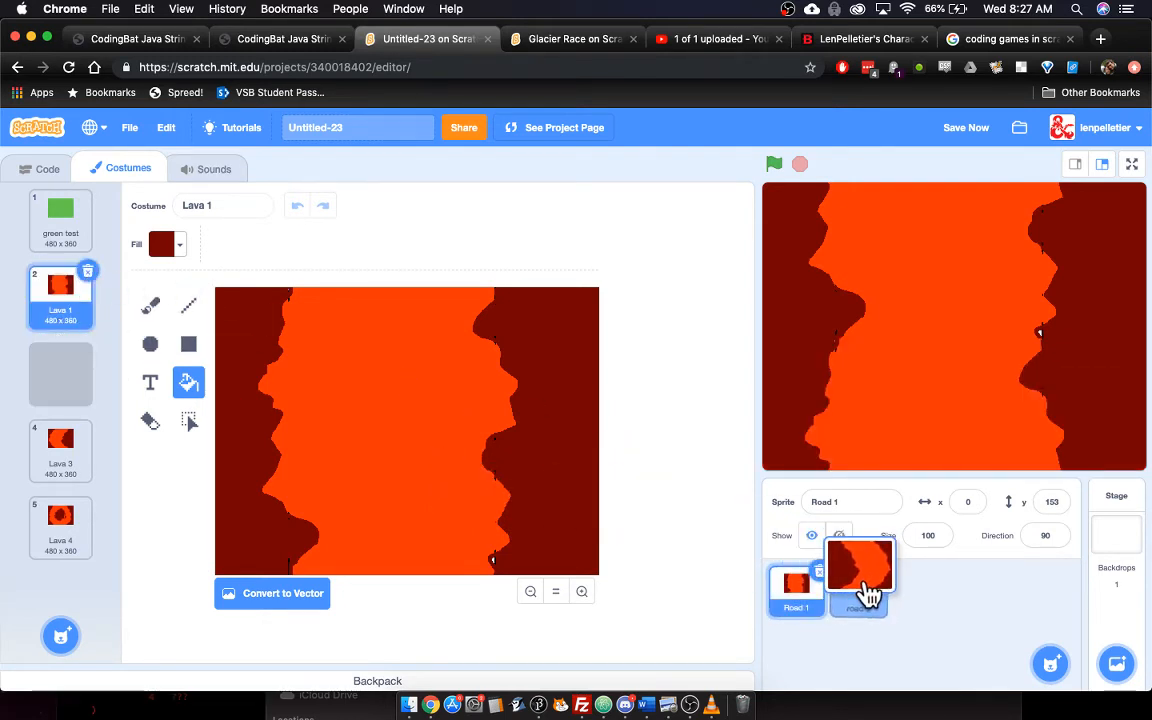
left_click_drag(864, 605, 864, 605)
left_click_drag(70, 447, 865, 620)
left_click_drag(80, 540, 877, 622)
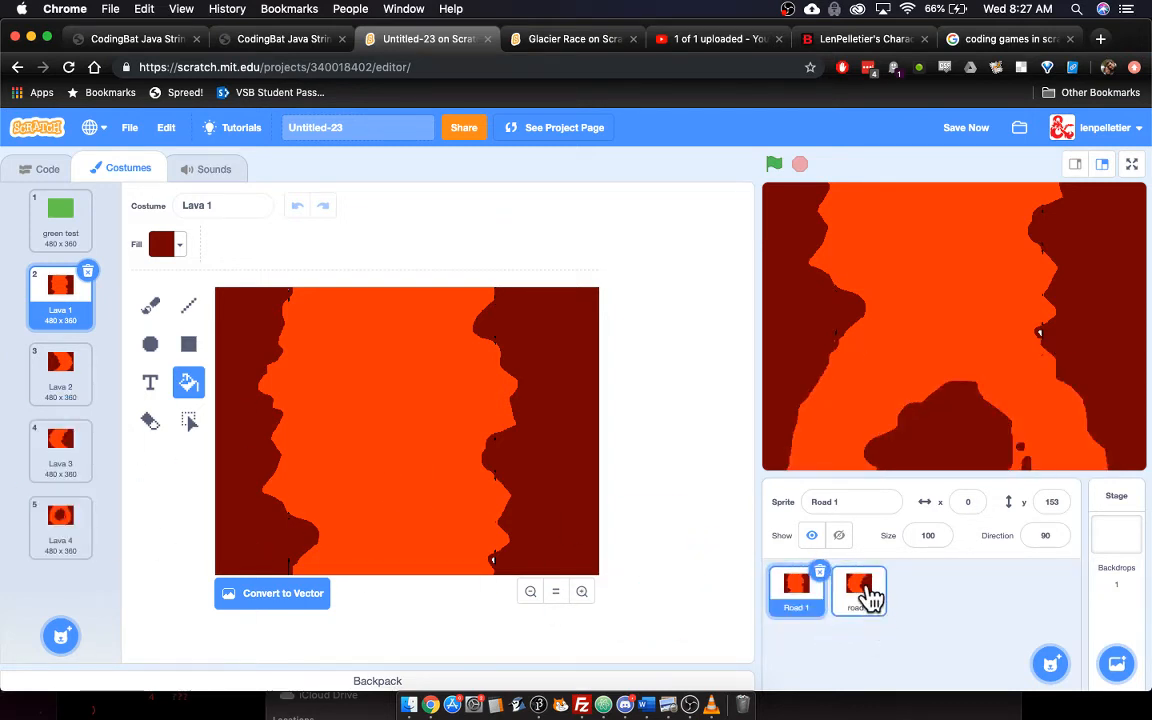
Move Road 1's green test costume to the end of its costume list, after Lava 4.
left_click(860, 595)
left_click(801, 596)
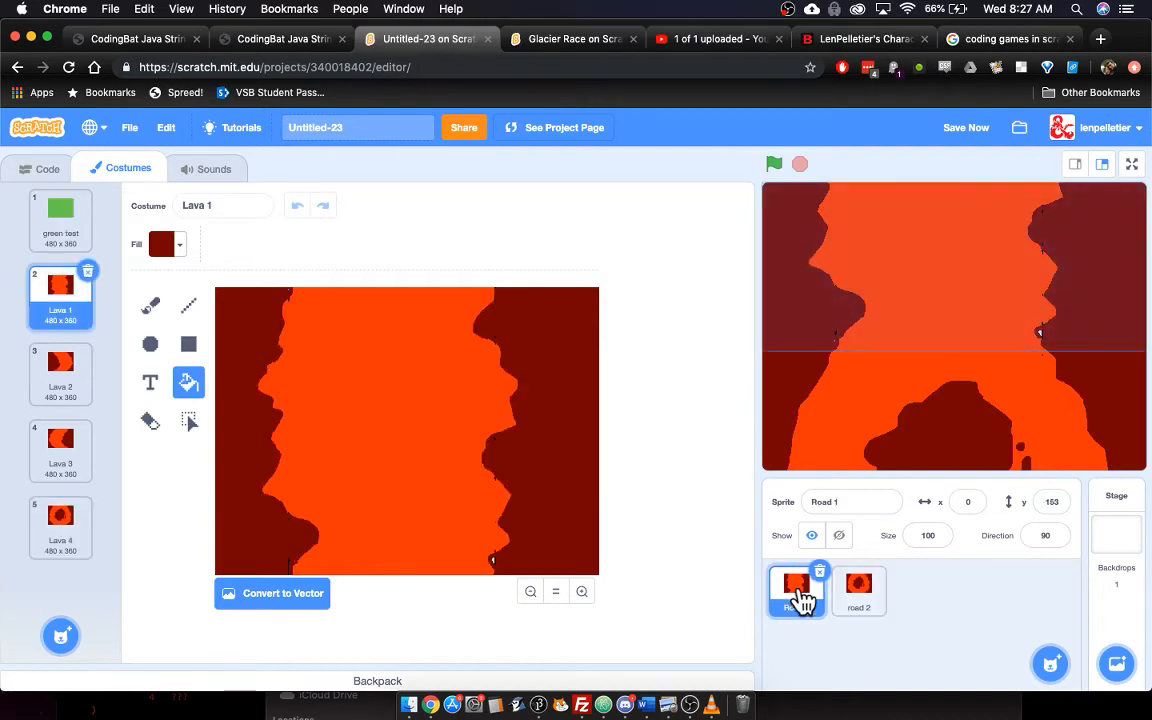
left_click_drag(64, 240, 64, 580)
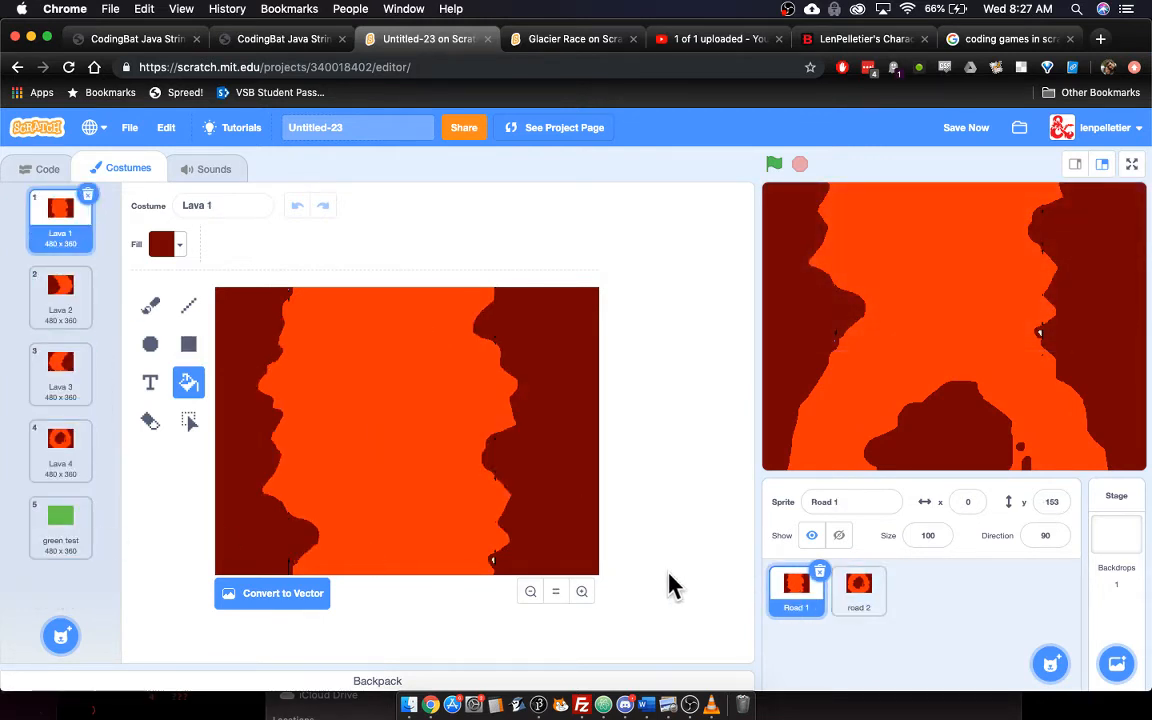
In the road 2 sprite, rename costume1 as red test and move it after Lava 4.
left_click(856, 598)
left_click(60, 222)
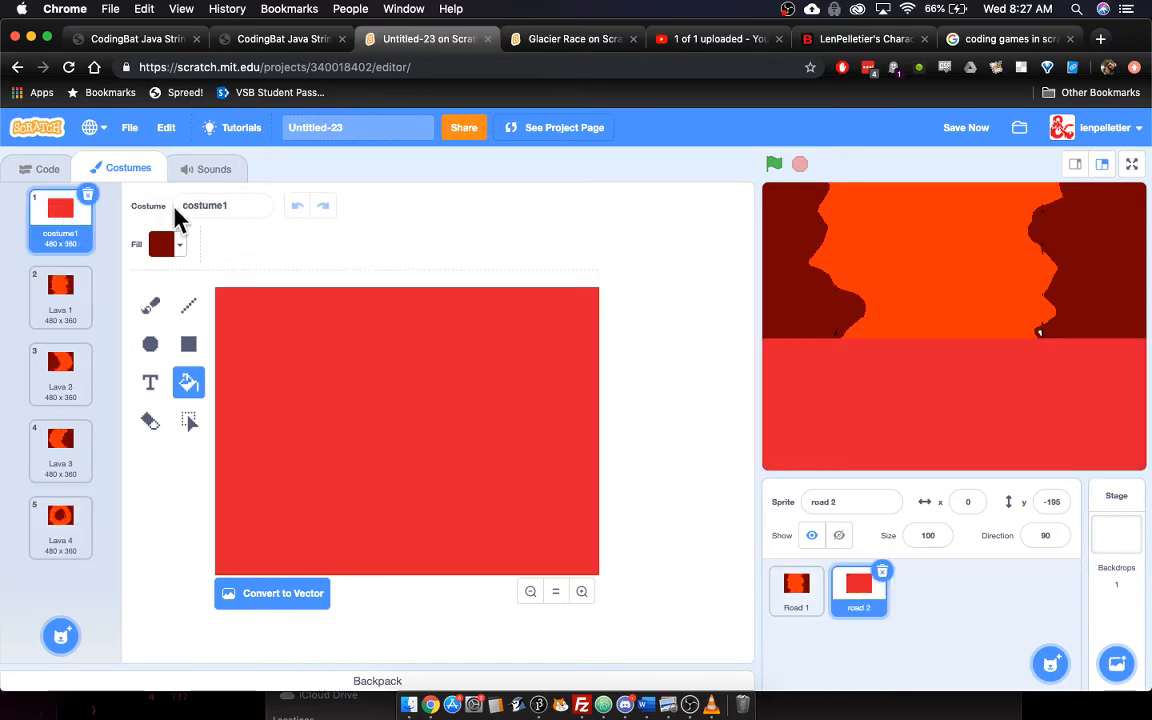
type("red test")
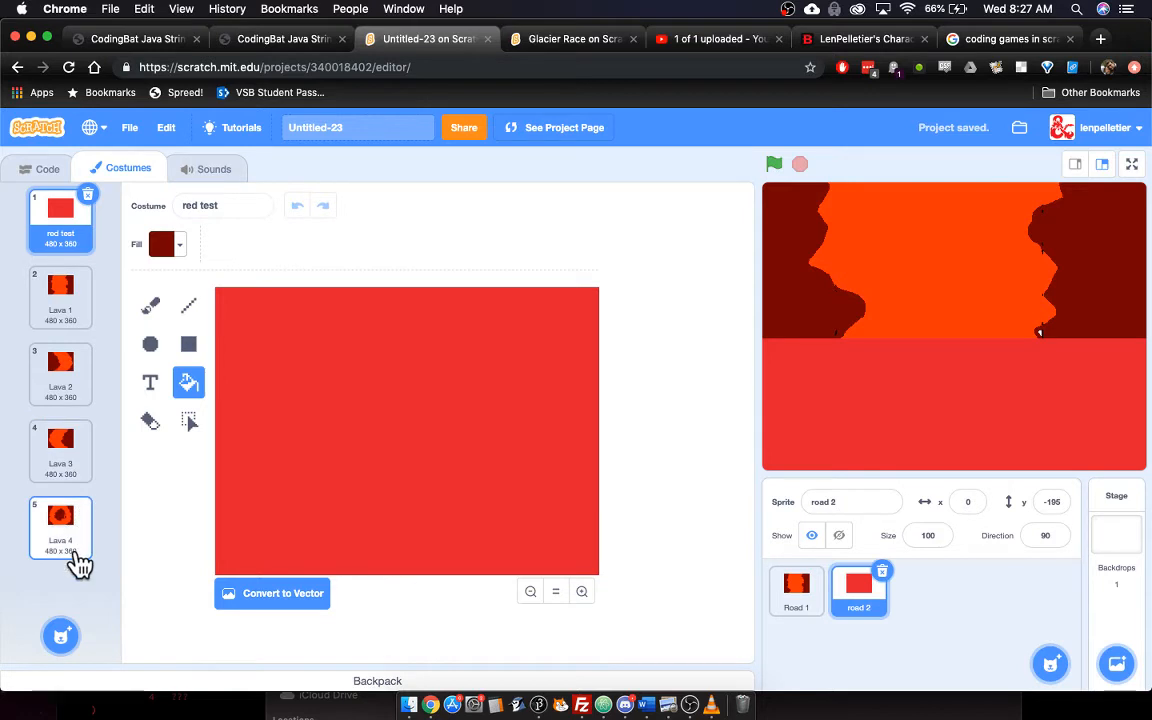
left_click_drag(62, 240, 49, 541)
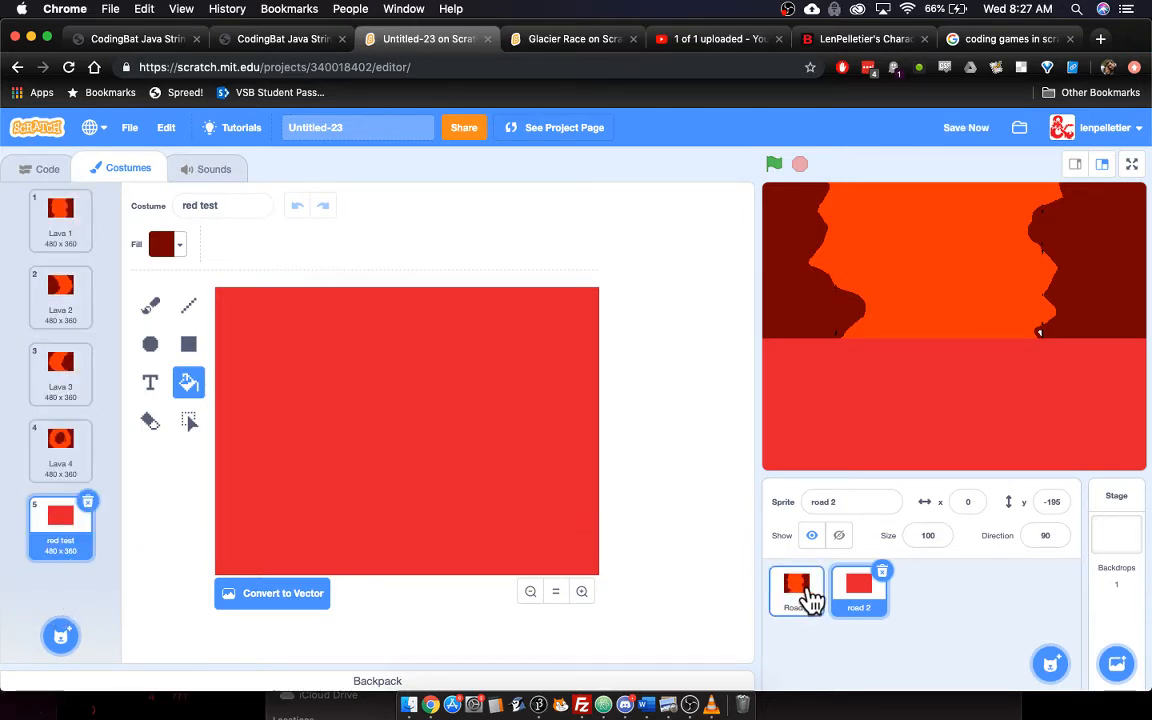
Open the code of the Road 1 sprite.
left_click(809, 597)
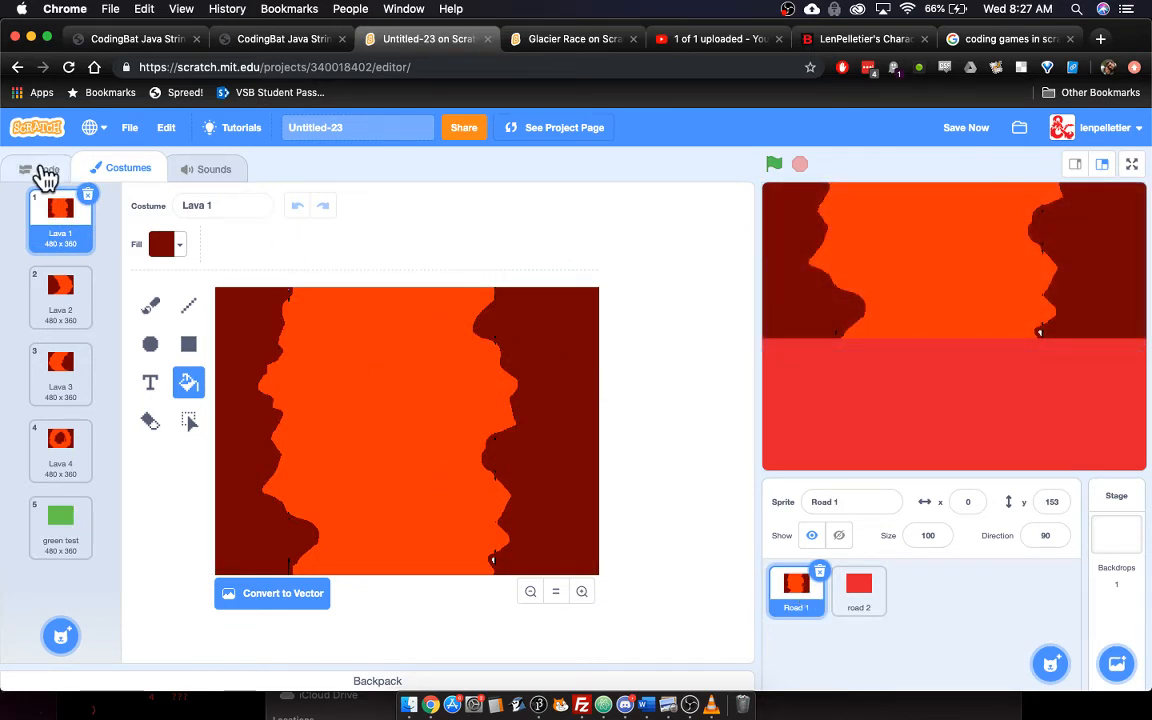
left_click(44, 170)
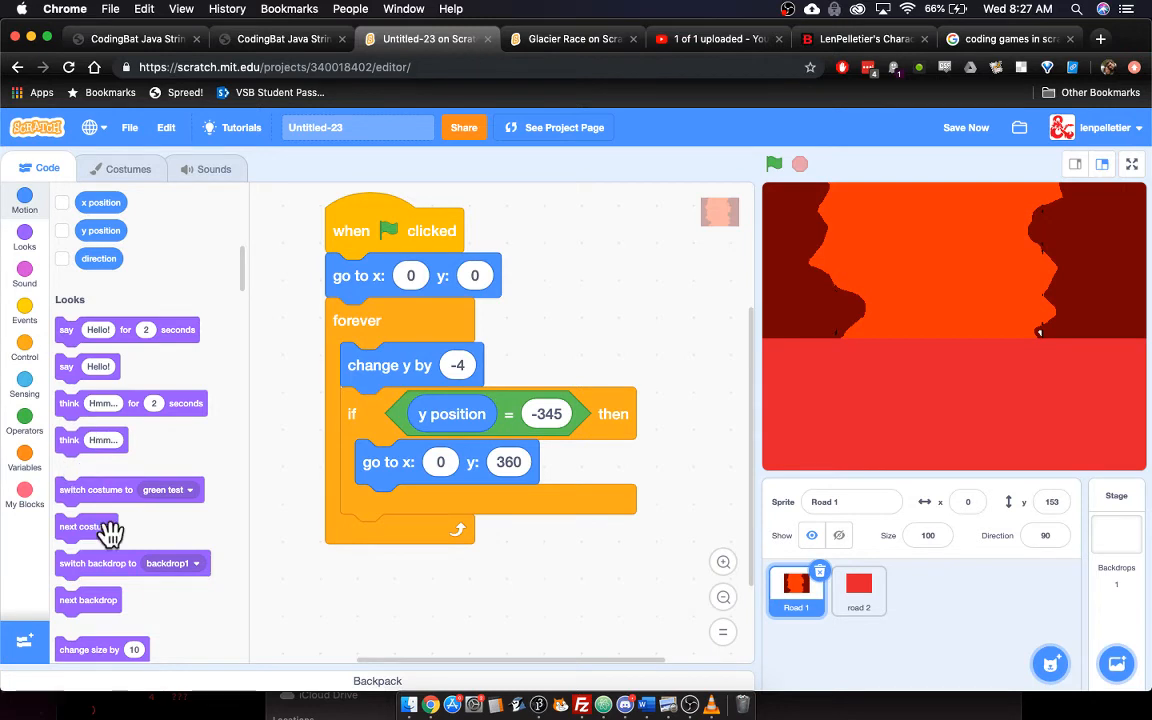
left_click_drag(103, 570, 374, 278)
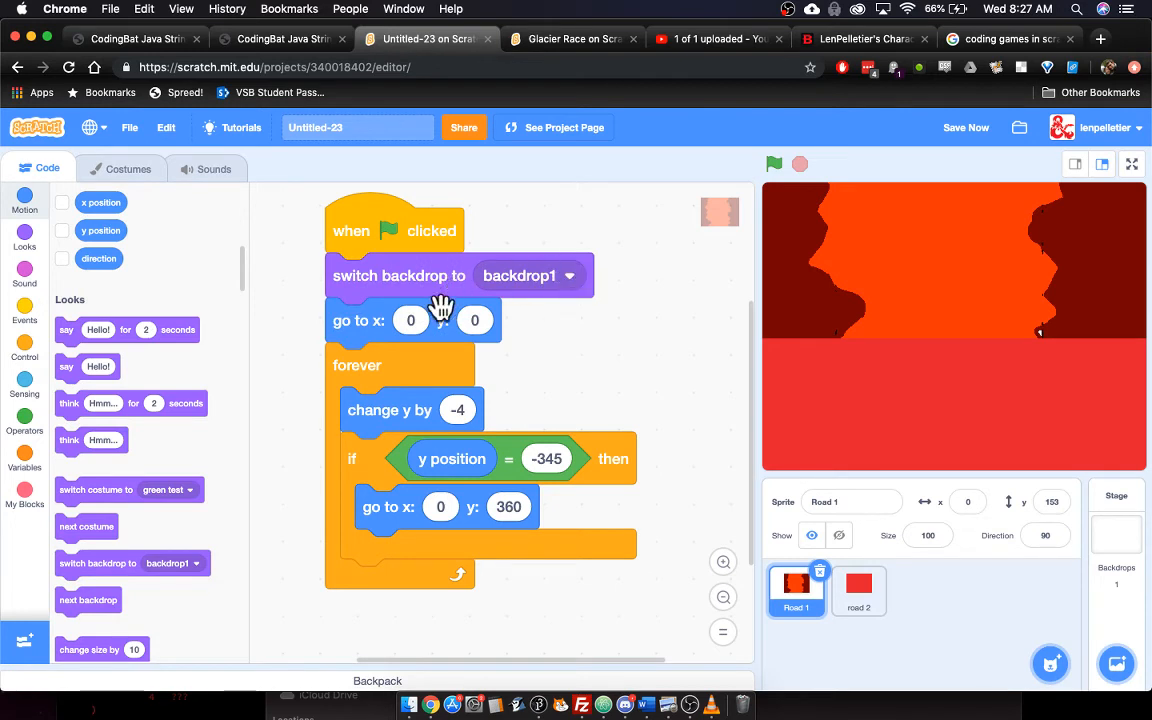
left_click_drag(370, 325, 391, 404)
left_click_drag(406, 247, 117, 440)
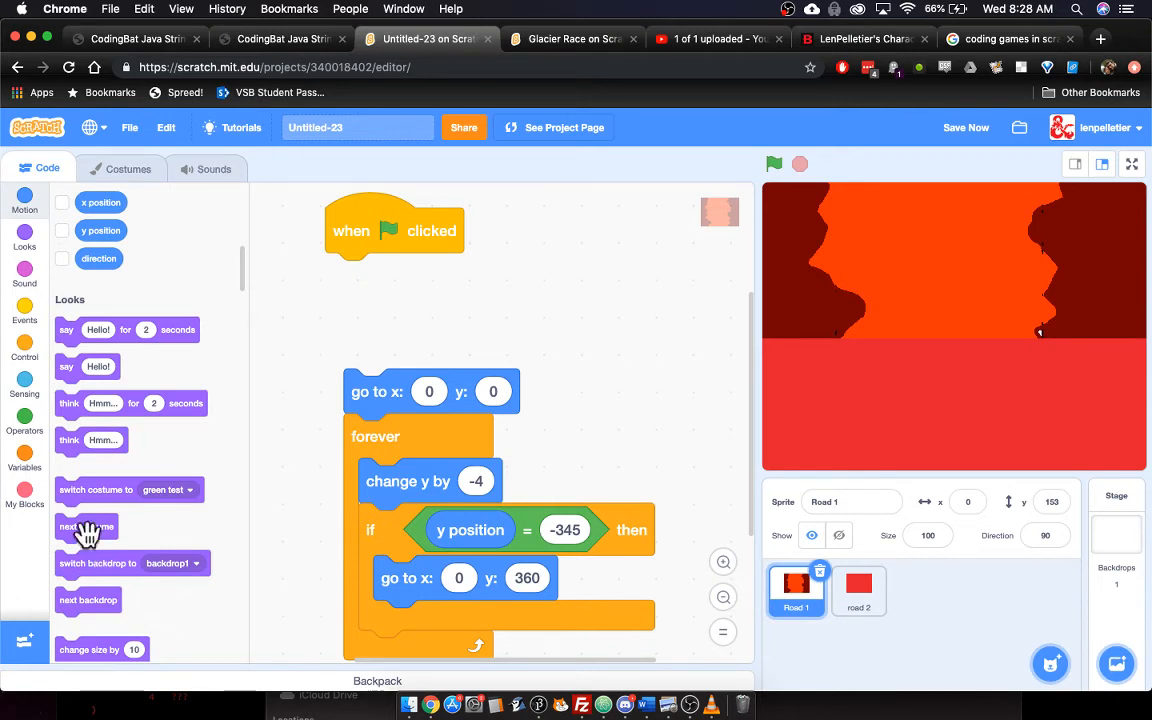
Make Road 1 switch its costume to Lava 1 when the green flag is clicked, before it goes to x 0, y 0.
left_click_drag(92, 495, 365, 276)
left_click(557, 280)
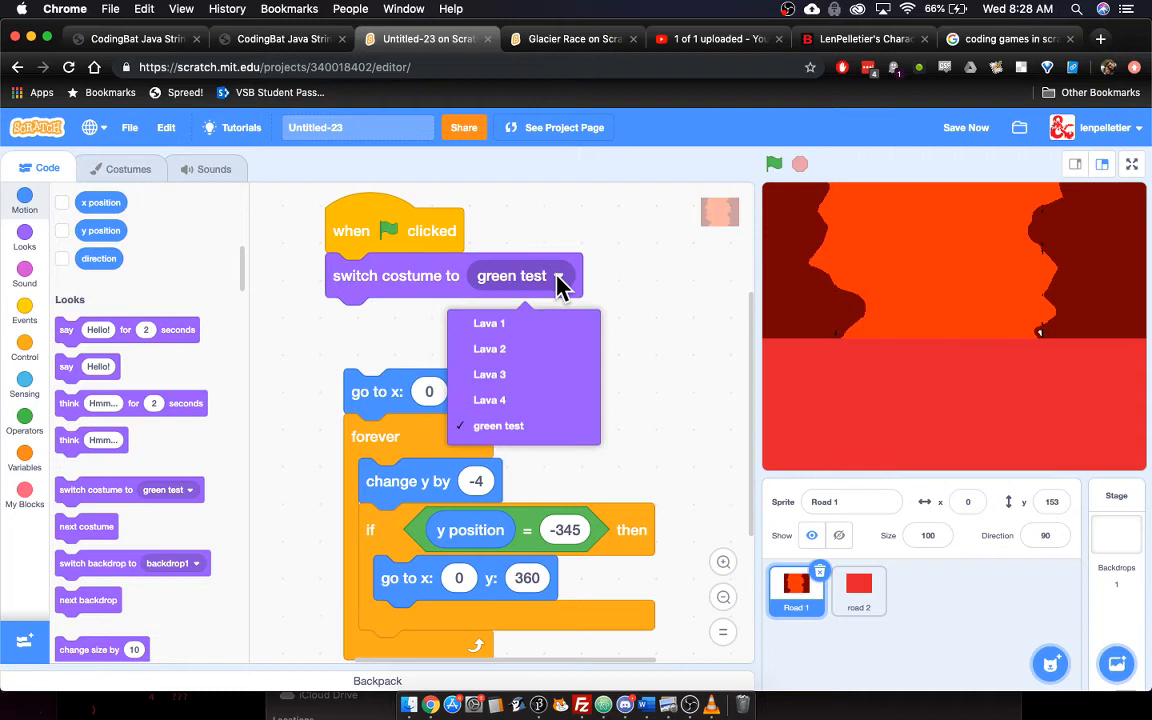
left_click(541, 328)
left_click_drag(367, 380, 358, 337)
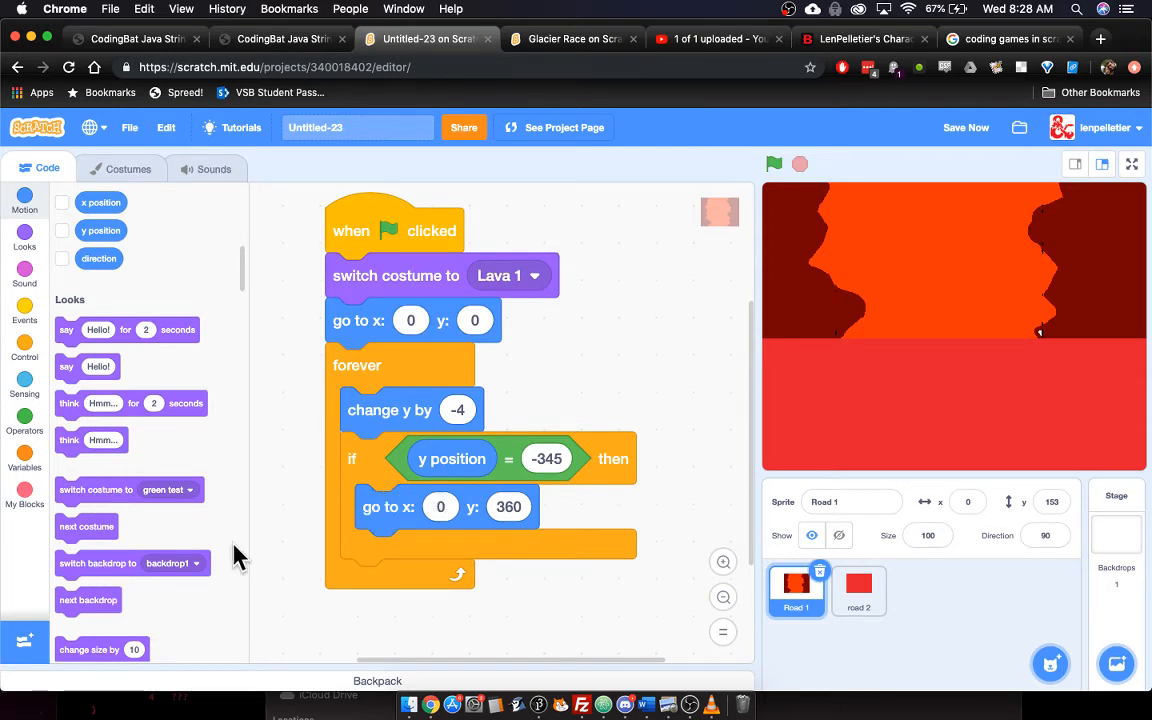
Inside the if block, after the go to x 0, y 360 block, switch the costume to a random pick from 1 to 4.
left_click_drag(96, 489, 398, 551)
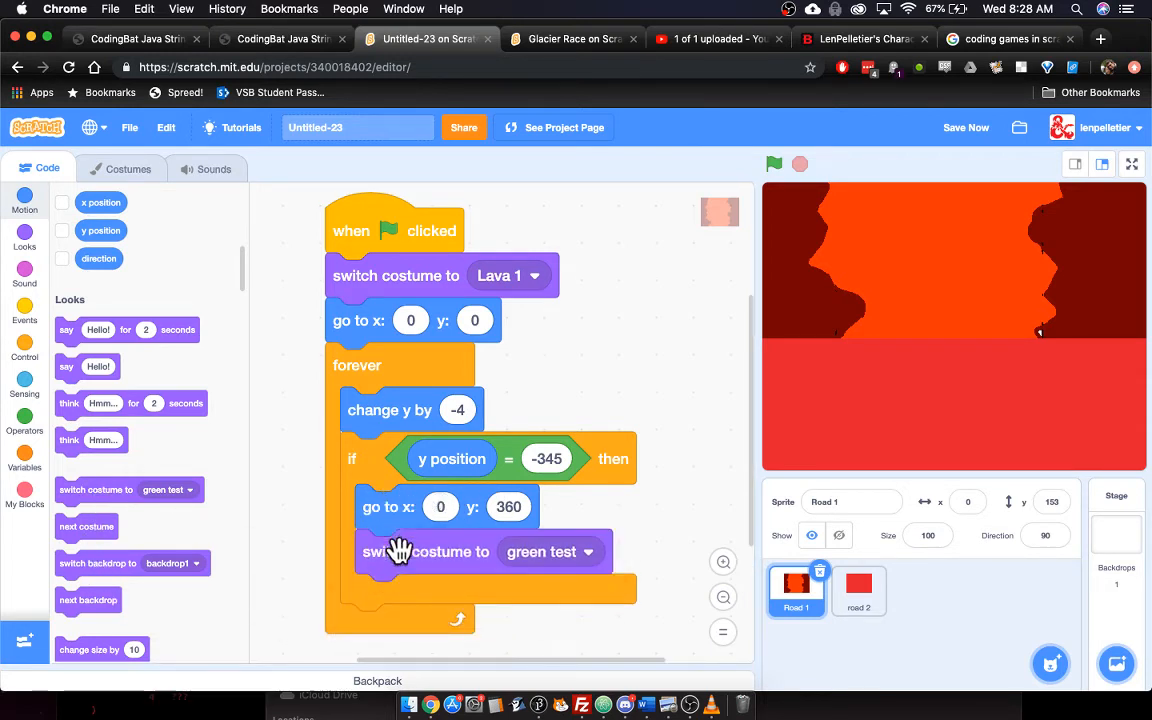
left_click(24, 440)
left_click_drag(85, 347, 538, 552)
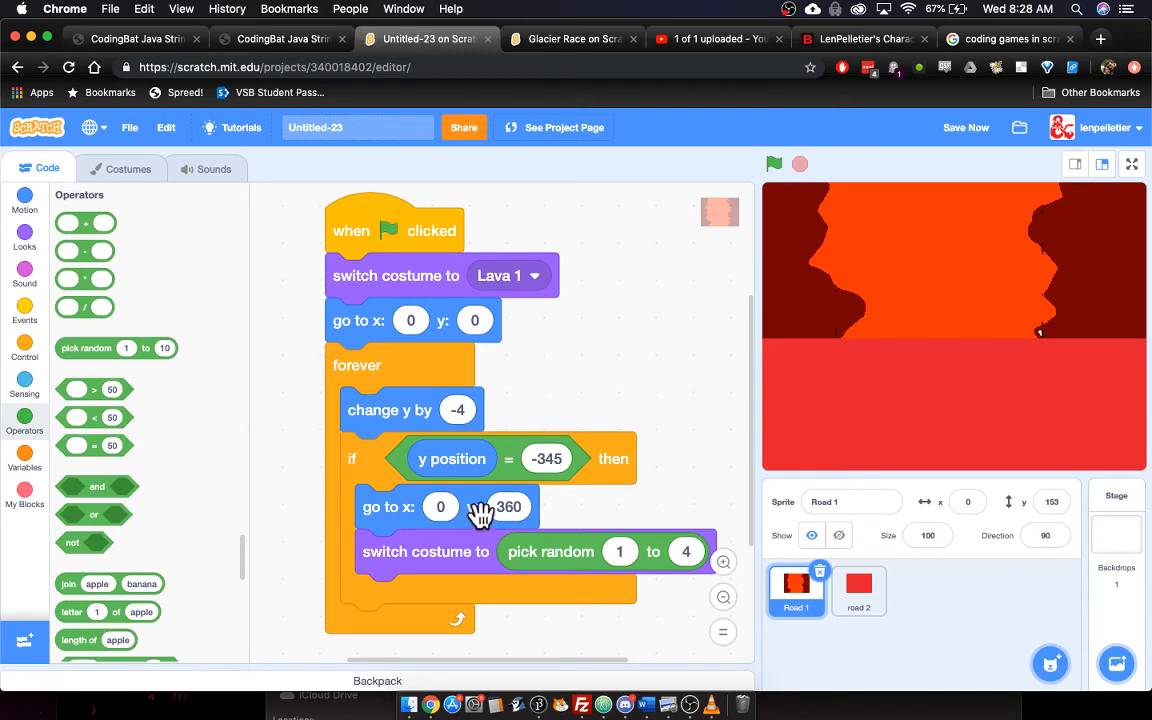
In the road 2 sprite, switch the costume to Lava 1 on green flag click, before it goes to x 0, y 360.
left_click(866, 596)
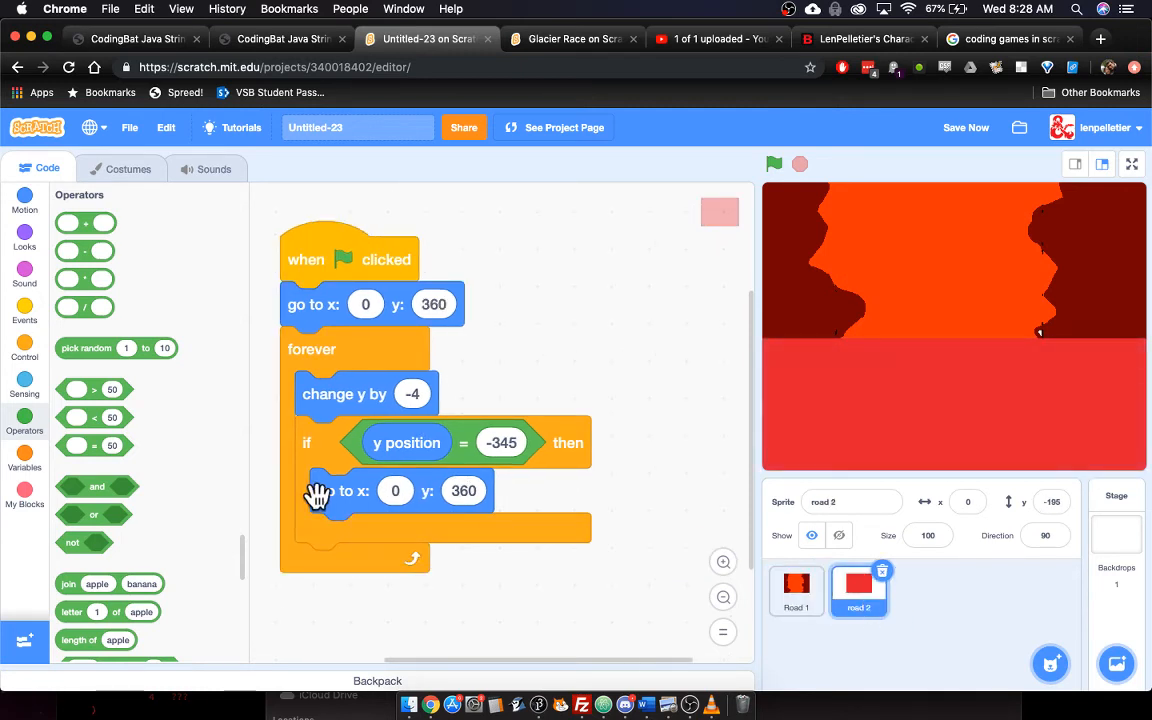
left_click(26, 237)
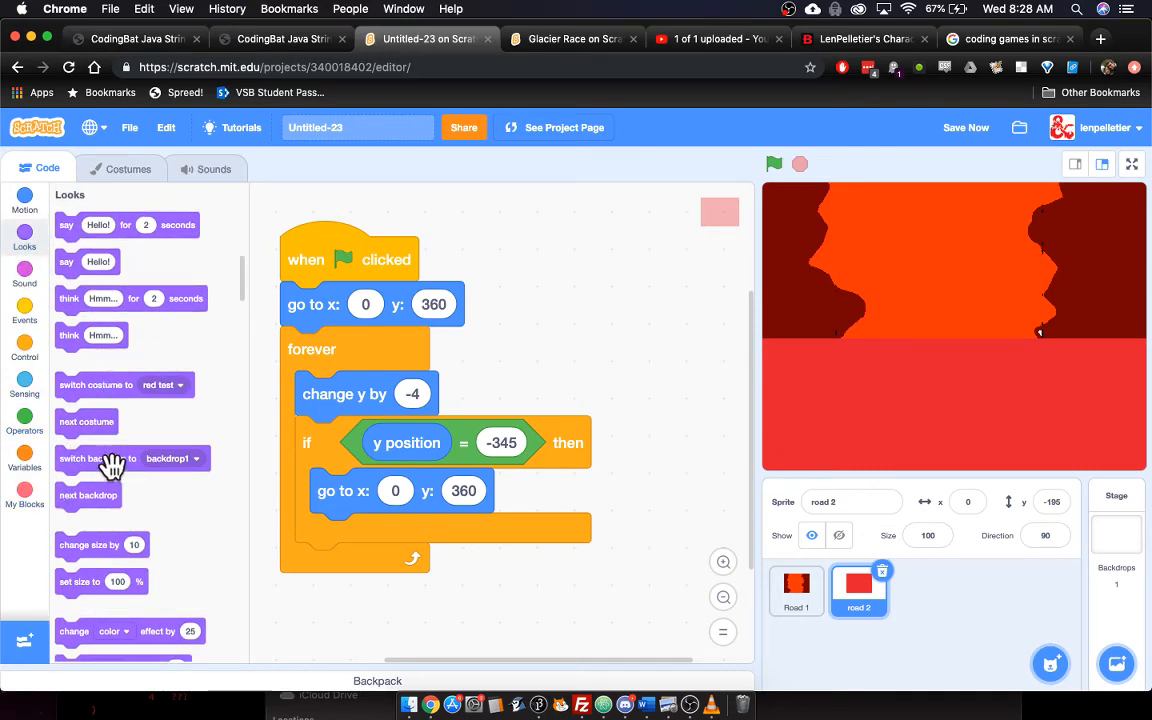
left_click_drag(108, 390, 355, 292)
left_click(496, 306)
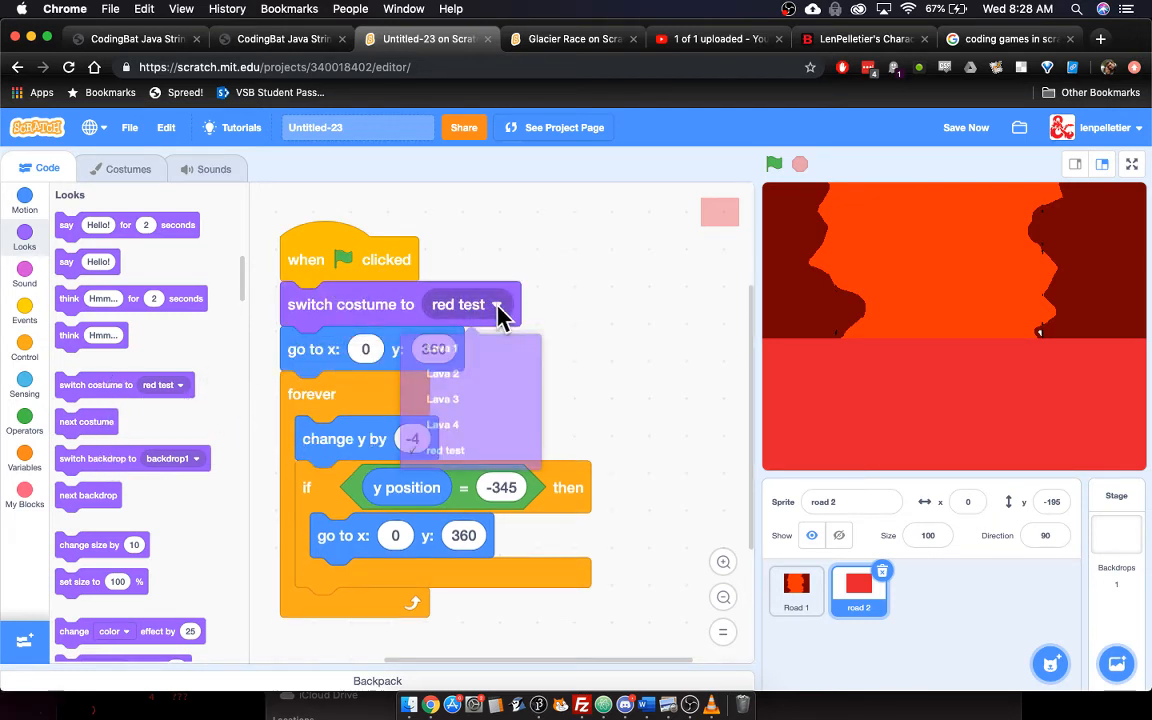
left_click(487, 362)
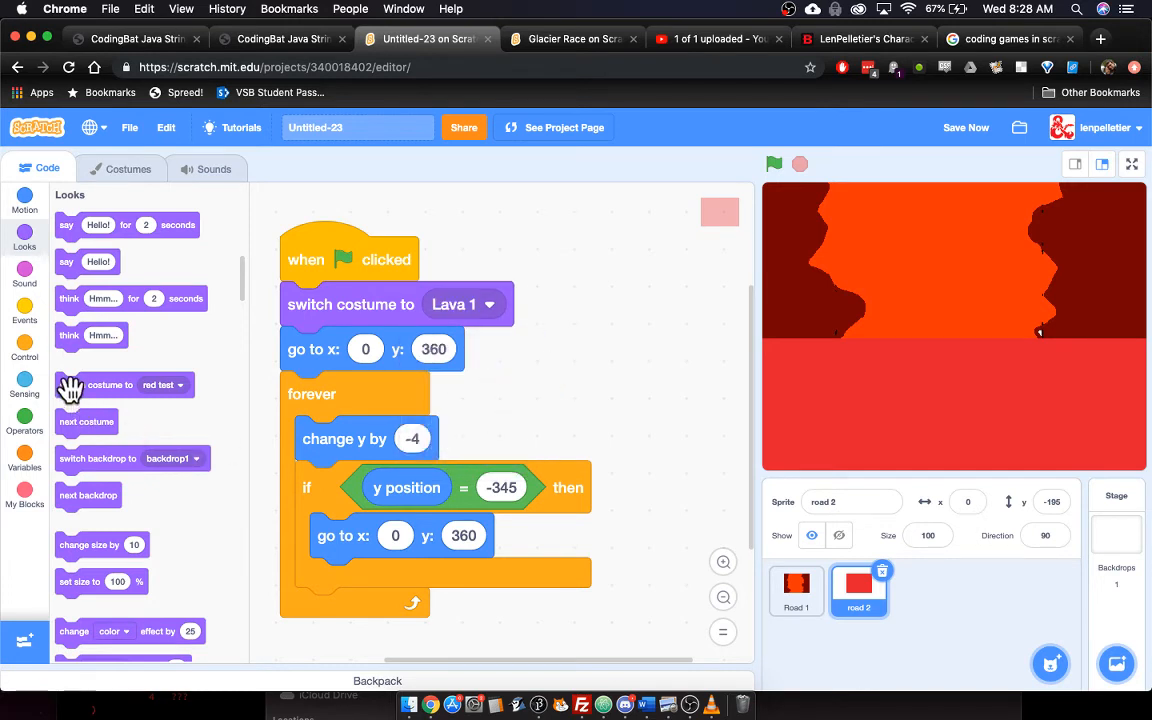
Inside road 2's if block, after the go to x 0, y 360 block, switch the costume to a random pick from 1 to 4.
left_click_drag(70, 388, 329, 571)
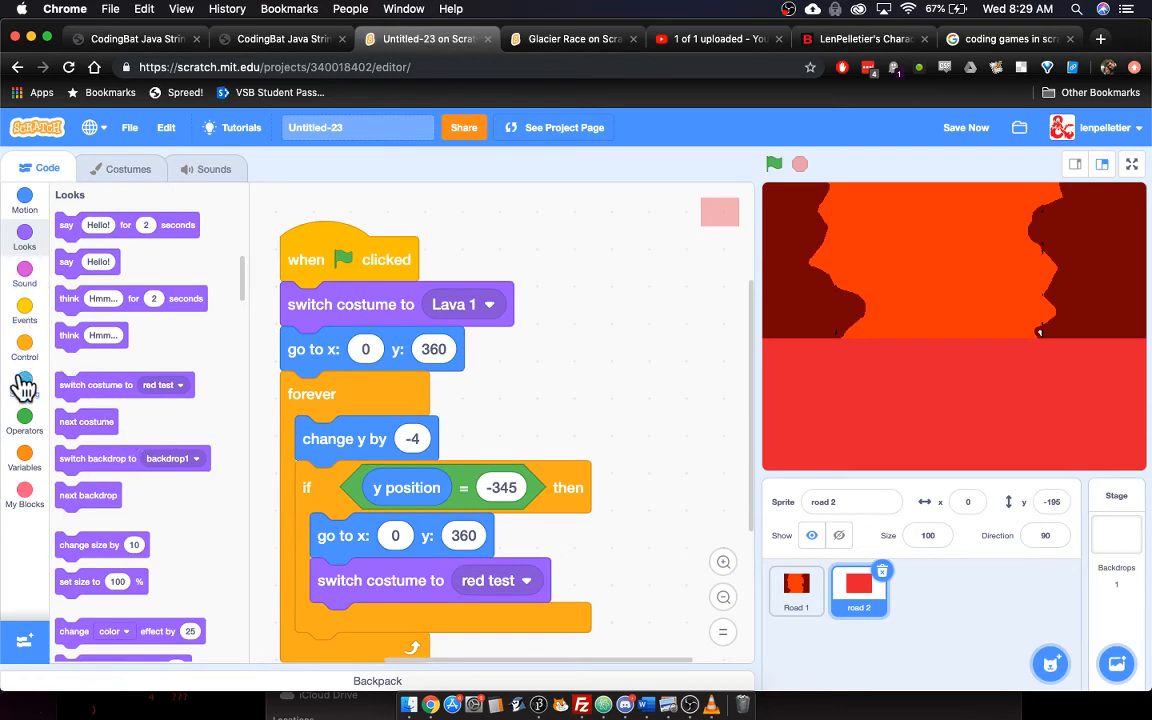
left_click(24, 418)
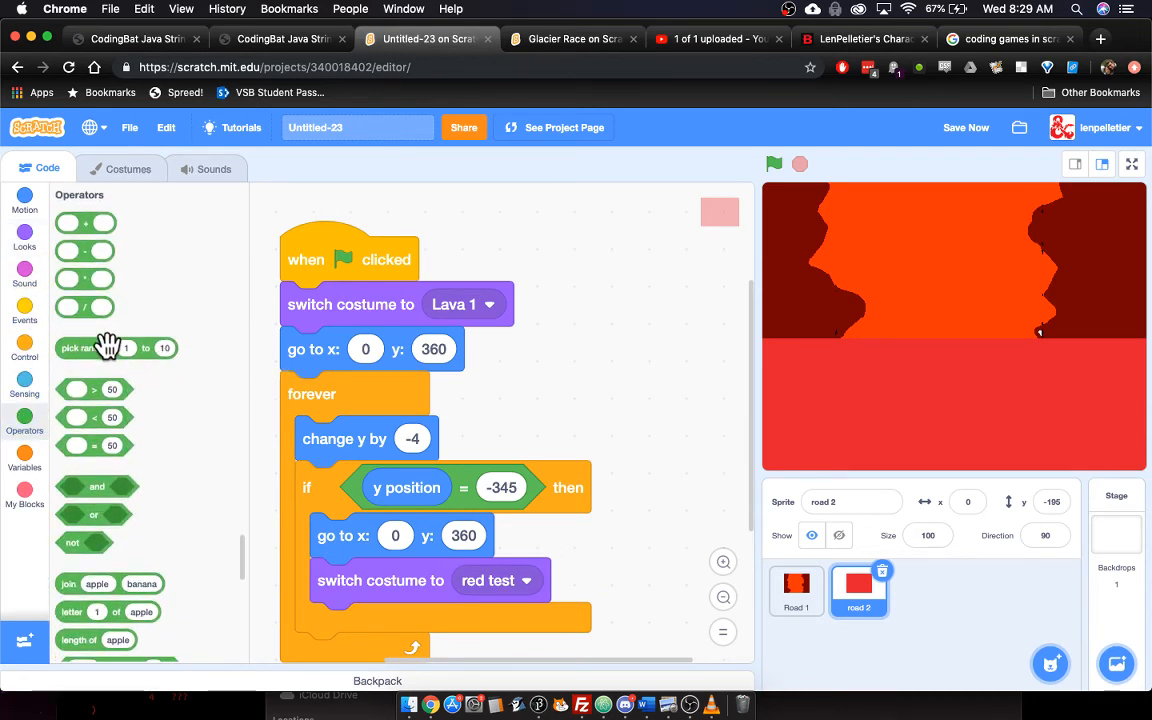
left_click_drag(107, 345, 527, 578)
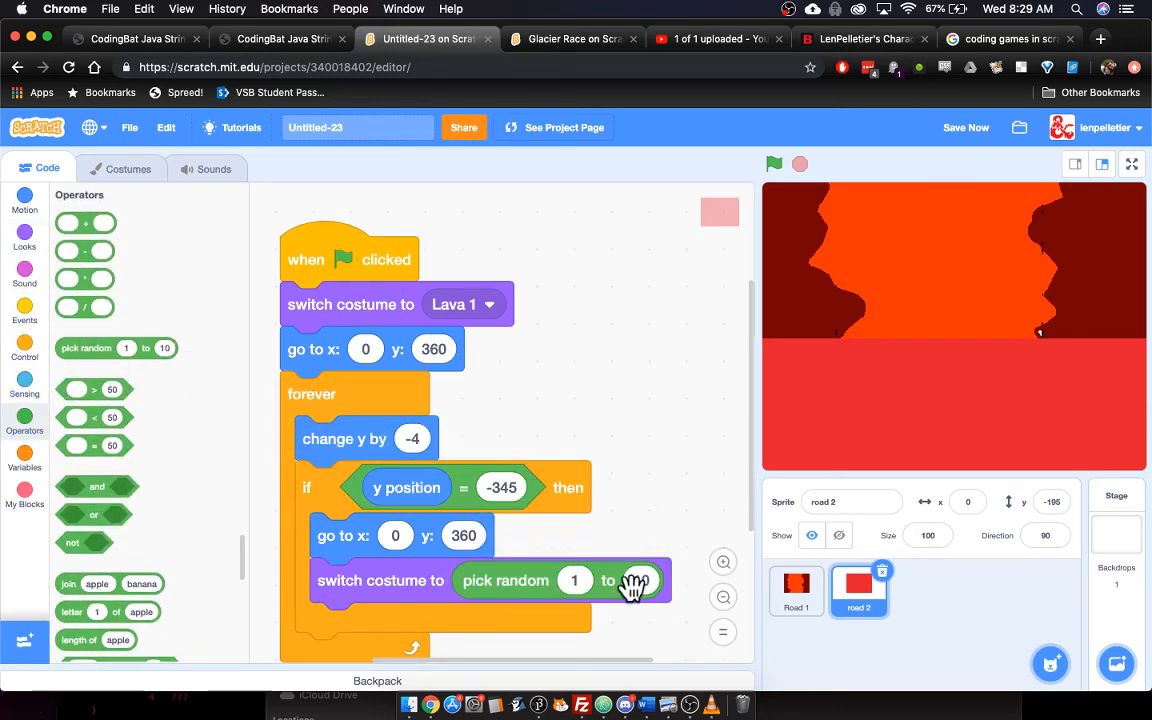
Test the randomly changing lava road by running the project, check it against Road 1's costumes, and stop the run.
left_click(775, 166)
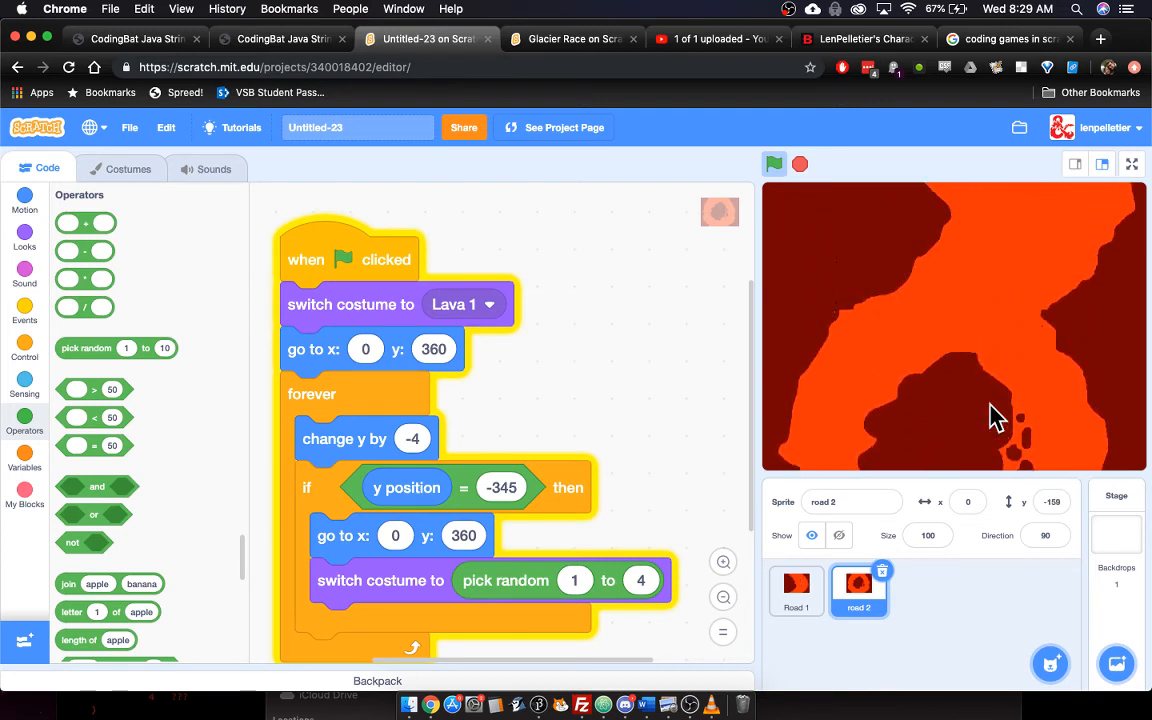
left_click(795, 590)
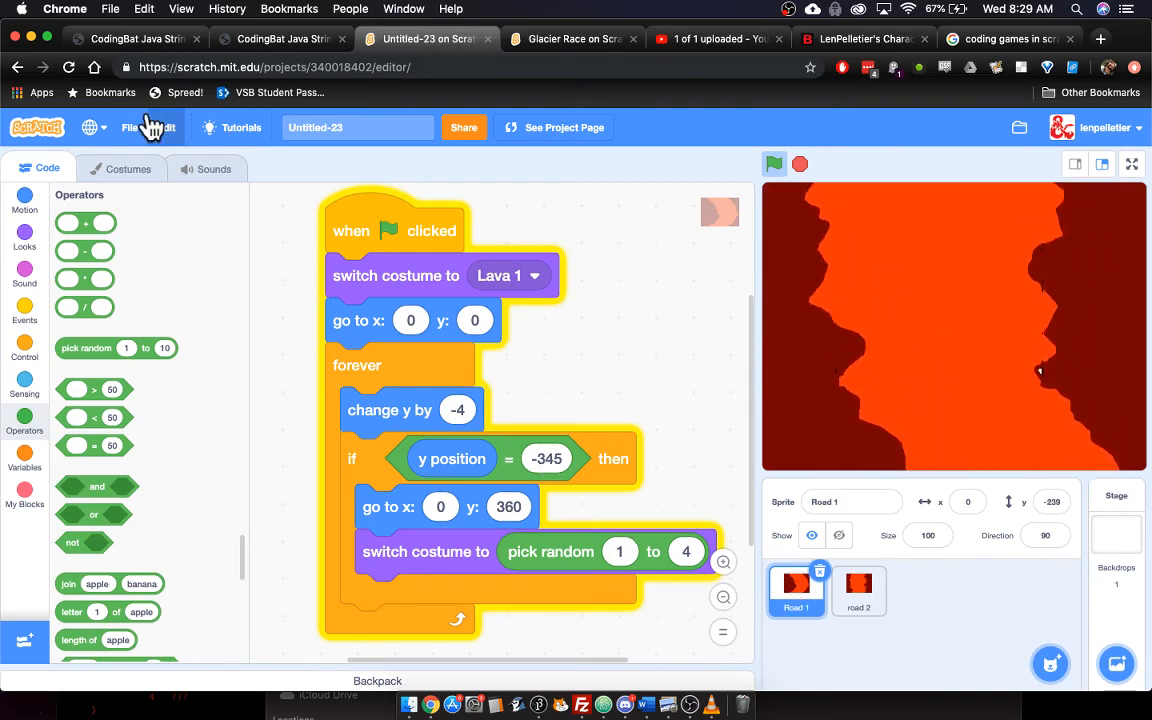
left_click(117, 175)
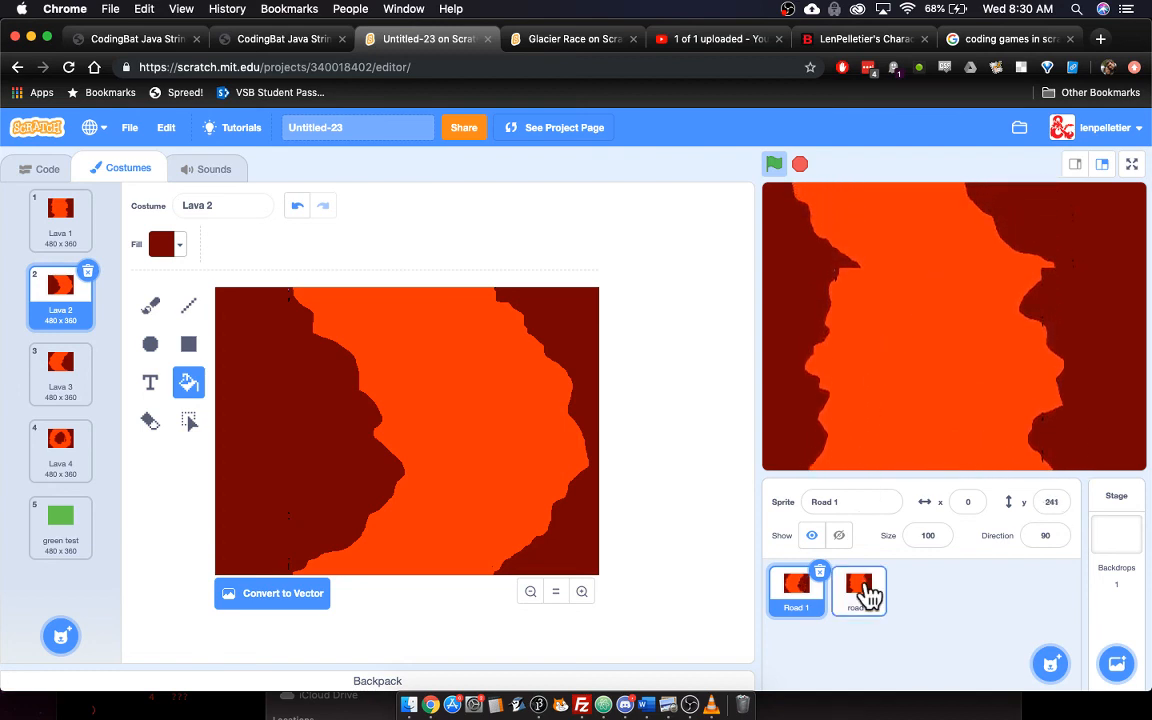
left_click(800, 165)
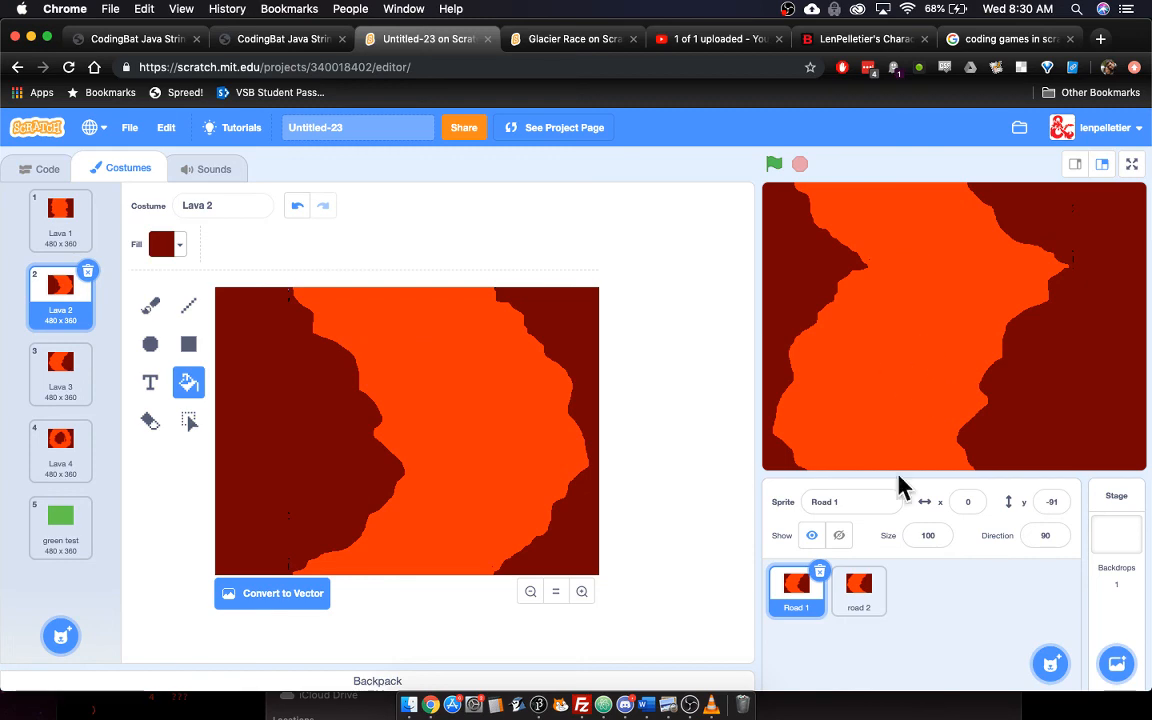
left_click(31, 167)
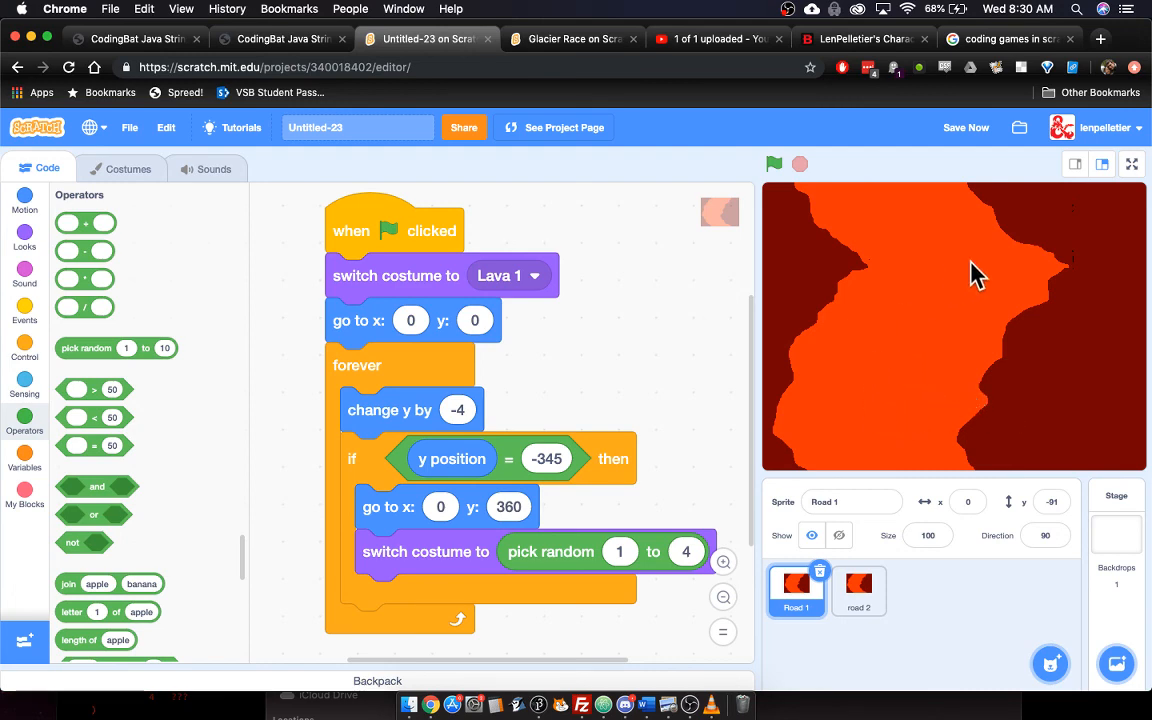
Run the Glacier Race project as a reference example of the scrolling road, and return to the Untitled-23 project.
left_click(568, 40)
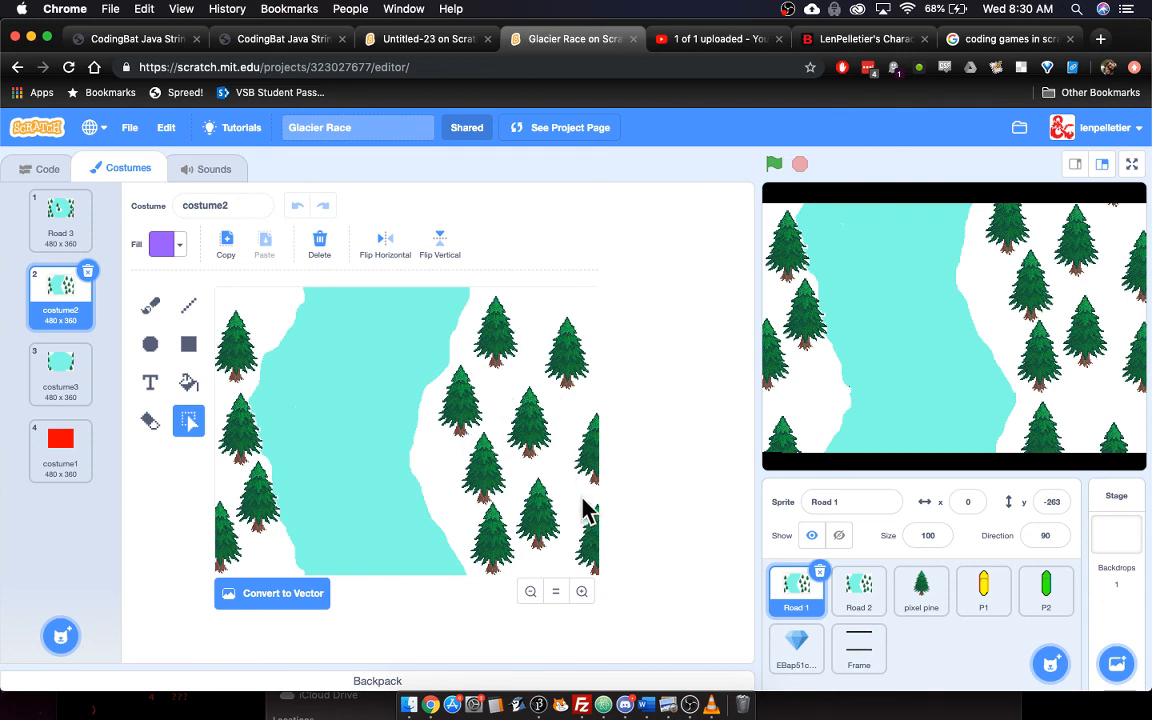
left_click(771, 168)
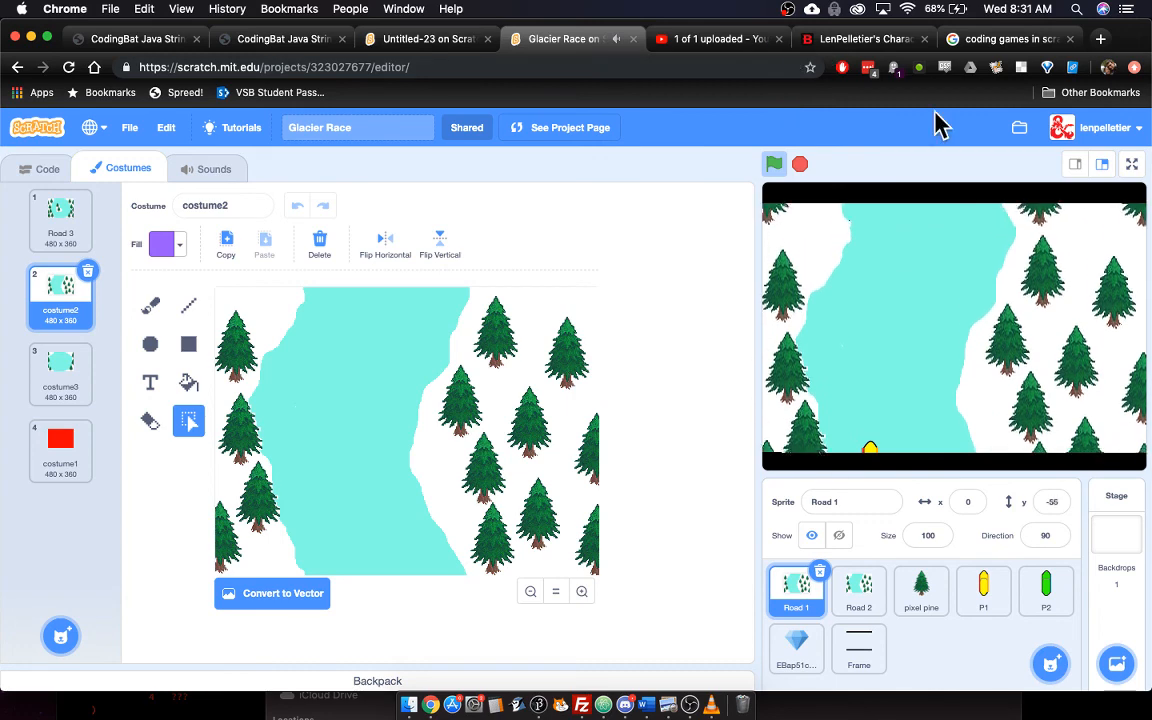
left_click(463, 42)
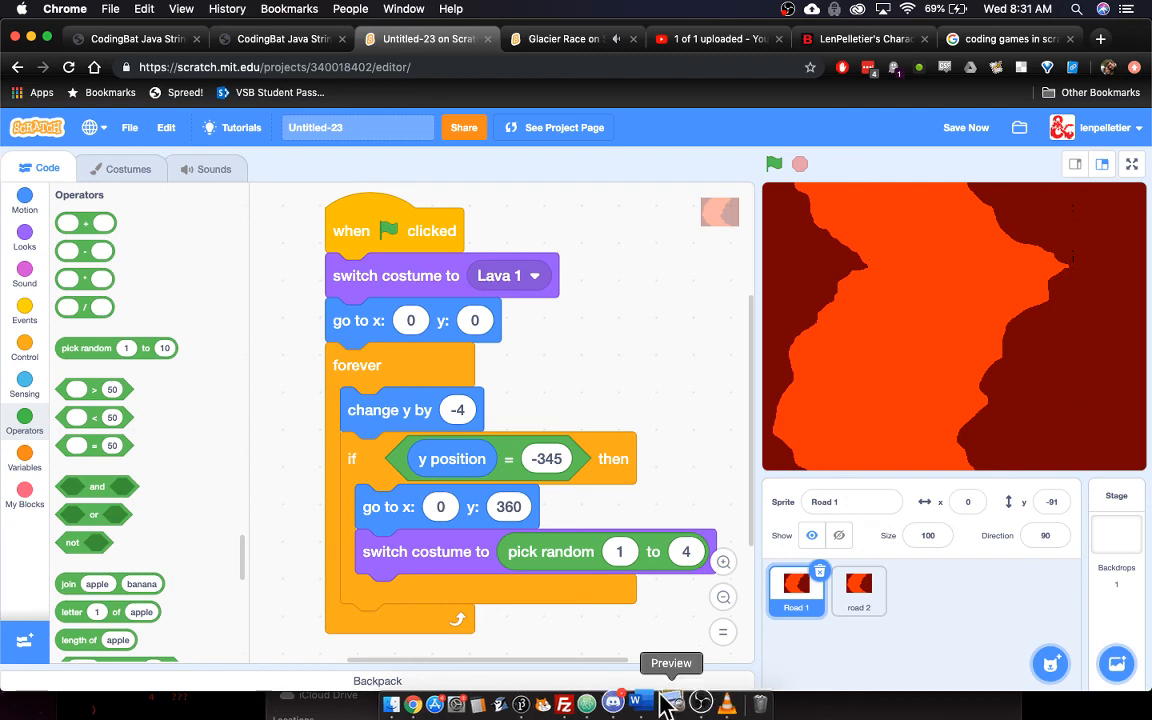
left_click(694, 700)
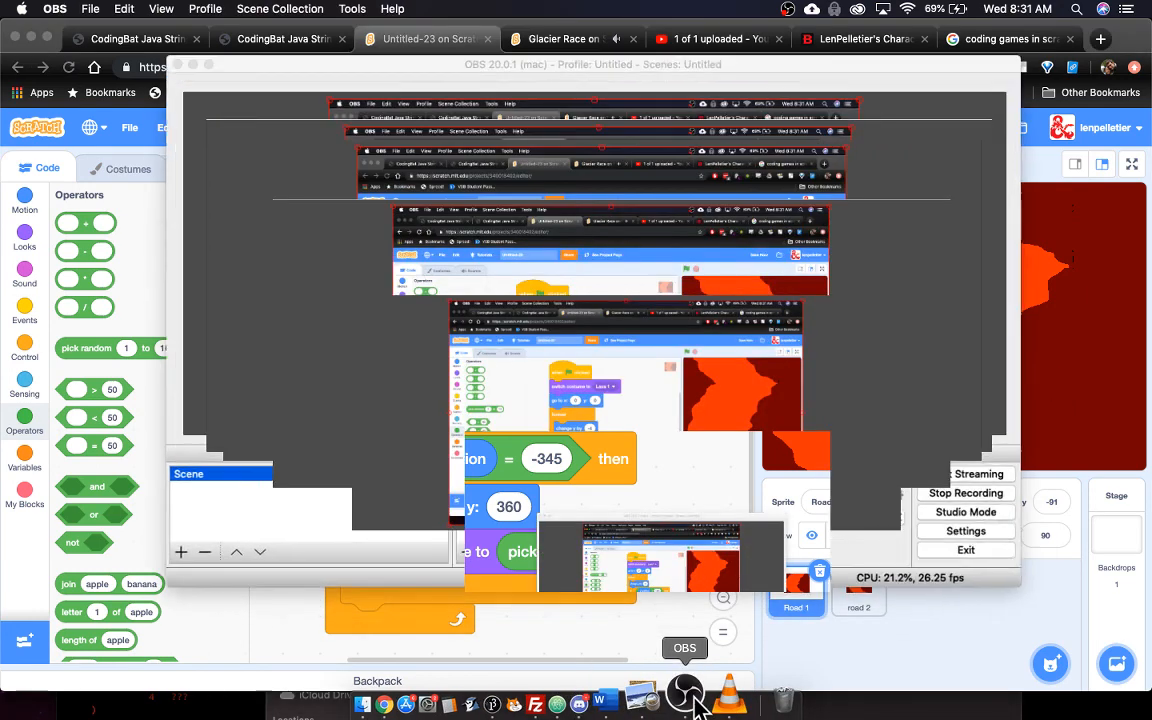